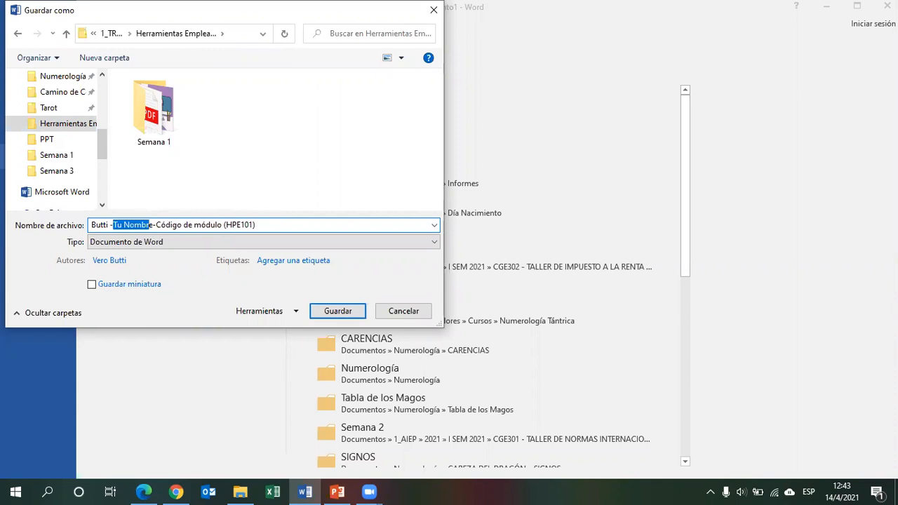
Complete the file name with the student's first name and the HPE101 code, removing the module placeholder, and save the document.
{"action": "type", "text": "Verón"}
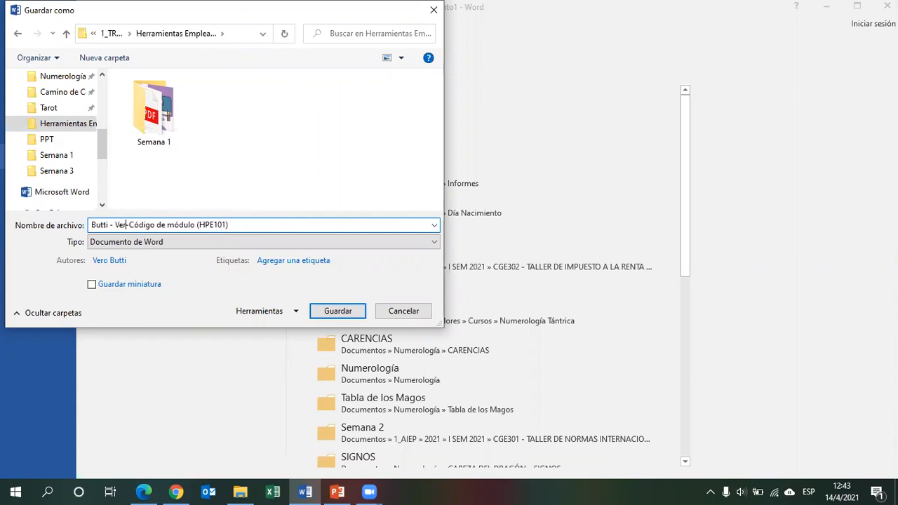
{"action": "type", "text": "ica"}
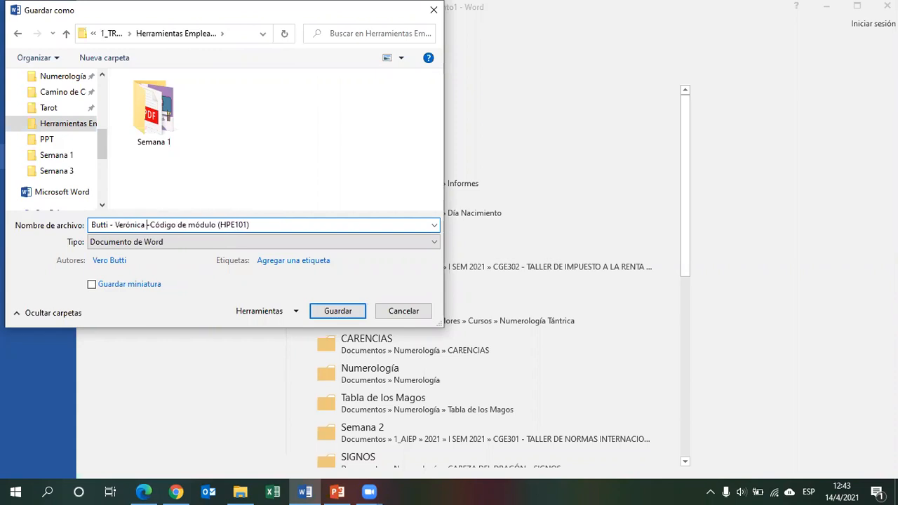
{"action": "key", "text": "shift+Right"}
{"action": "key", "text": "shift+Right"}
{"action": "key", "text": "shift+Right"}
{"action": "key", "text": "shift+Right"}
{"action": "key", "text": "shift+Right"}
{"action": "key", "text": "shift+Right"}
{"action": "key", "text": "shift+Right"}
{"action": "key", "text": "shift+Right"}
{"action": "key", "text": "shift+Right"}
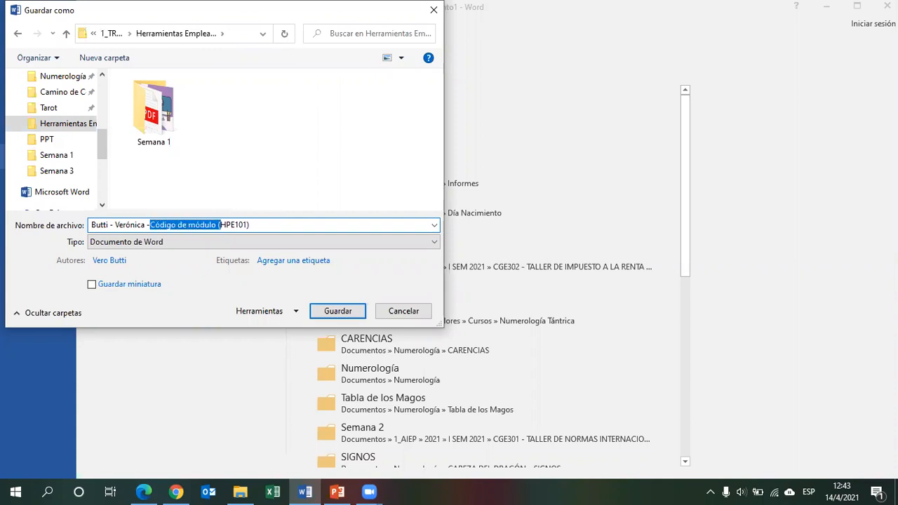
{"action": "key", "text": "BackSpace"}
{"action": "key", "text": "Return"}
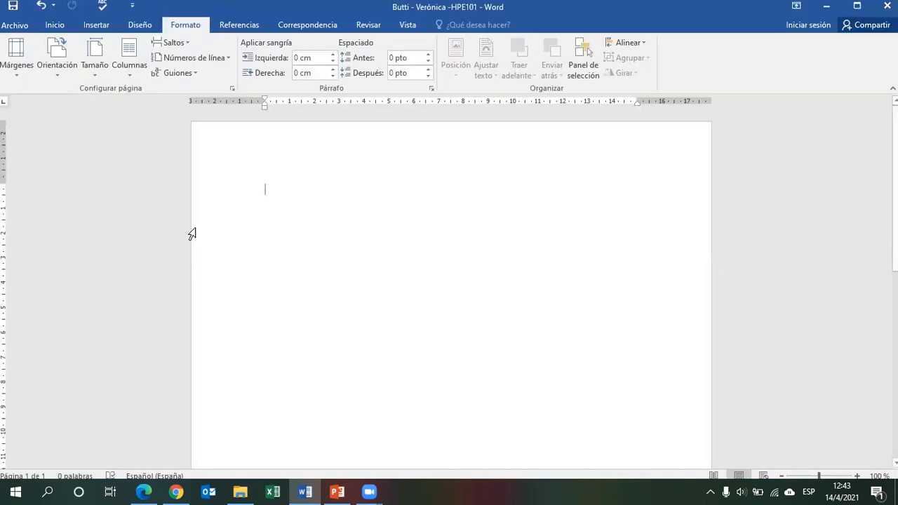
Add blank paragraphs to the empty document until a second page is created.
{"action": "left_click", "coordinate": [55, 25]}
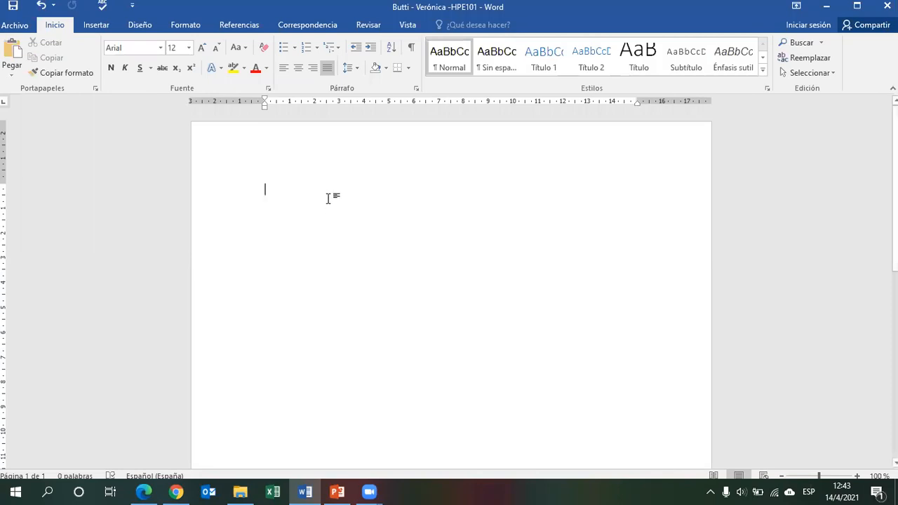
{"action": "key", "text": "Return"}
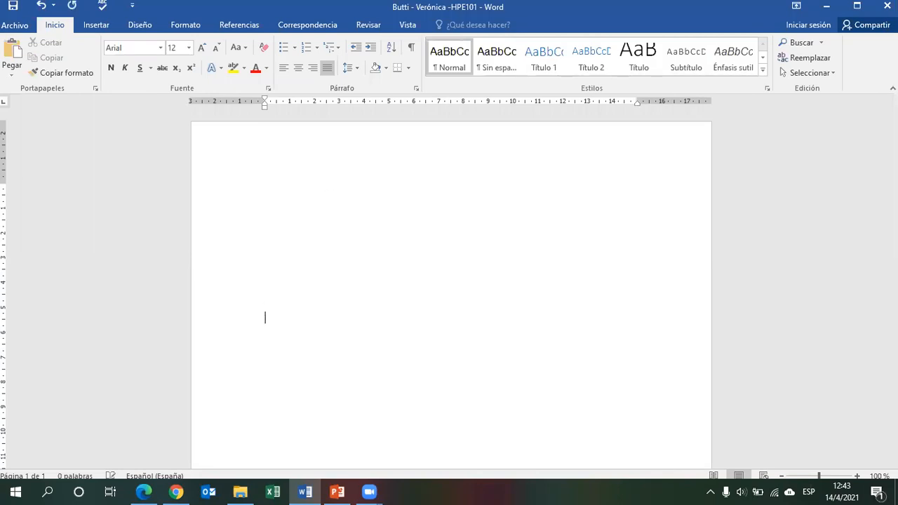
{"action": "key", "text": "Return"}
{"action": "key", "text": "Return"}
{"action": "key", "text": "Return"}
{"action": "key", "text": "Return"}
{"action": "key", "text": "Return"}
{"action": "key", "text": "Return"}
{"action": "key", "text": "Return"}
{"action": "key", "text": "Return"}
{"action": "key", "text": "Return"}
{"action": "key", "text": "Return"}
{"action": "key", "text": "Return"}
{"action": "key", "text": "Return"}
{"action": "key", "text": "Return"}
{"action": "key", "text": "Return"}
{"action": "key", "text": "Return"}
{"action": "key", "text": "Return"}
{"action": "key", "text": "Return"}
{"action": "key", "text": "Return"}
{"action": "key", "text": "Return"}
{"action": "key", "text": "Return"}
{"action": "key", "text": "Return"}
{"action": "key", "text": "Return"}
{"action": "key", "text": "Return"}
{"action": "key", "text": "Return"}
{"action": "key", "text": "Return"}
{"action": "key", "text": "Return"}
{"action": "key", "text": "Return"}
{"action": "key", "text": "Return"}
{"action": "key", "text": "Return"}
{"action": "key", "text": "Return"}
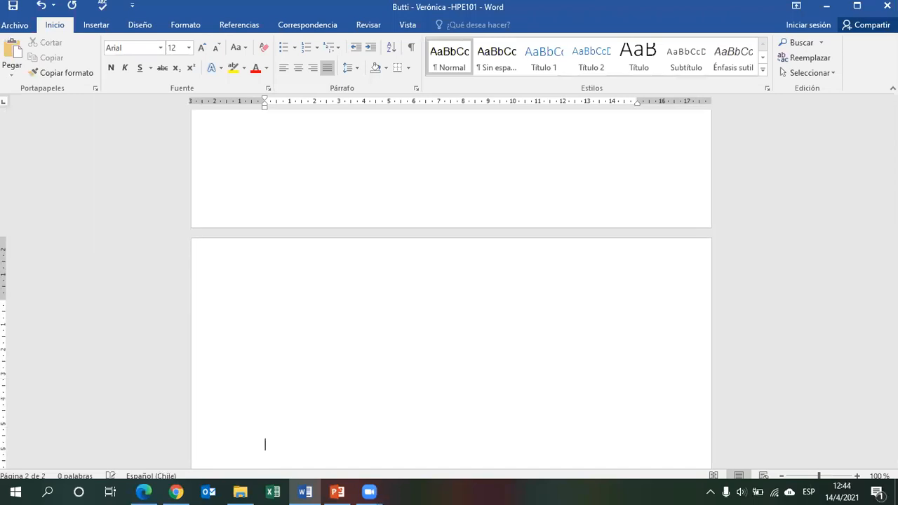
{"action": "key", "text": "Return"}
{"action": "key", "text": "Return"}
{"action": "key", "text": "Return"}
{"action": "key", "text": "Return"}
{"action": "key", "text": "Return"}
{"action": "key", "text": "Return"}
{"action": "key", "text": "Return"}
{"action": "key", "text": "Return"}
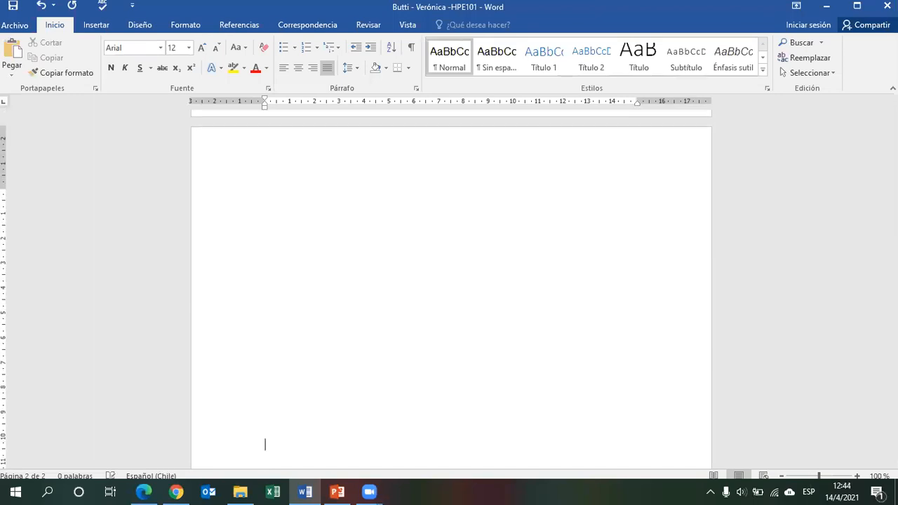
Review the assignment instructions on the cover page requirements in the PDF and the PowerPoint slide.
{"action": "key", "text": "Up"}
{"action": "key", "text": "Up"}
{"action": "key", "text": "Up"}
{"action": "key", "text": "Up"}
{"action": "key", "text": "Up"}
{"action": "key", "text": "Up"}
{"action": "key", "text": "Up"}
{"action": "key", "text": "Up"}
{"action": "key", "text": "Up"}
{"action": "key", "text": "Up"}
{"action": "key", "text": "Up"}
{"action": "key", "text": "Up"}
{"action": "key", "text": "Up"}
{"action": "key", "text": "Up"}
{"action": "key", "text": "Up"}
{"action": "key", "text": "Up"}
{"action": "key", "text": "Up"}
{"action": "key", "text": "Up"}
{"action": "key", "text": "Up"}
{"action": "key", "text": "Up"}
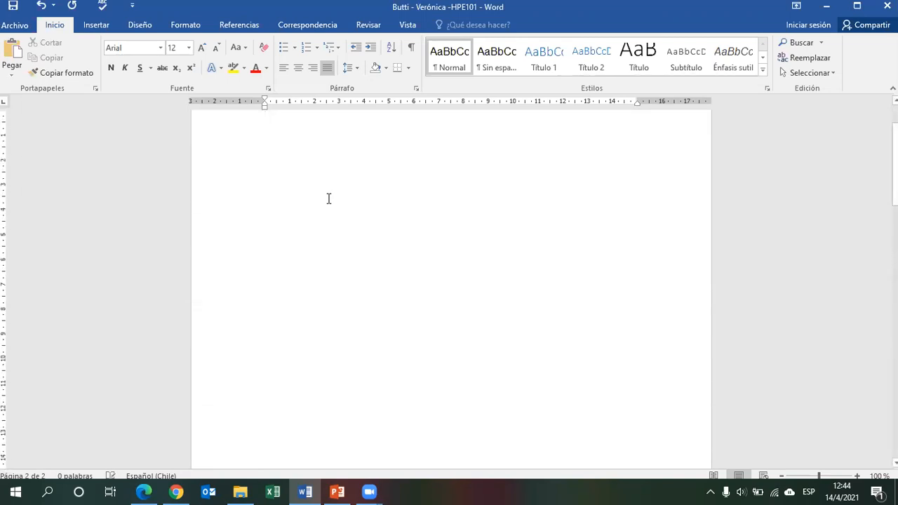
{"action": "left_click_drag", "start_coordinate": [896, 169], "coordinate": [896, 152]}
{"action": "left_click", "coordinate": [144, 491]}
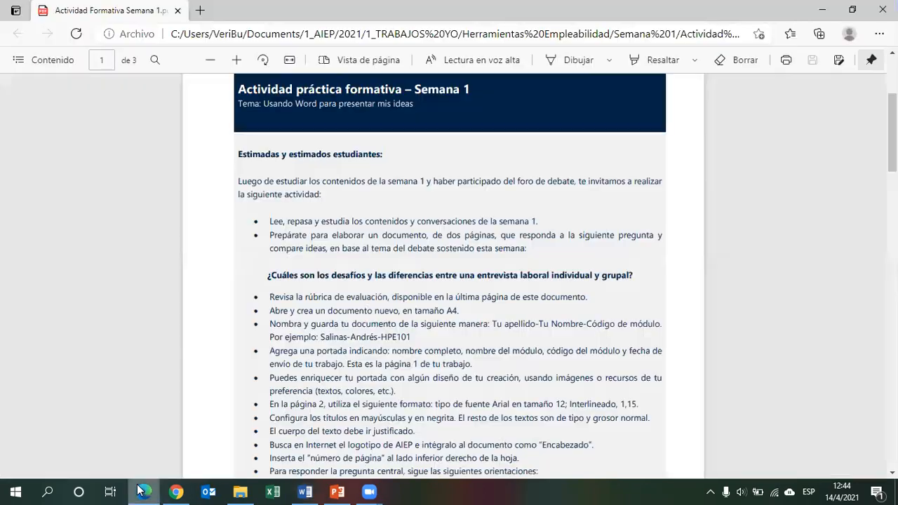
{"action": "scroll", "coordinate": [449, 273], "scroll_direction": "down", "scroll_amount": 3}
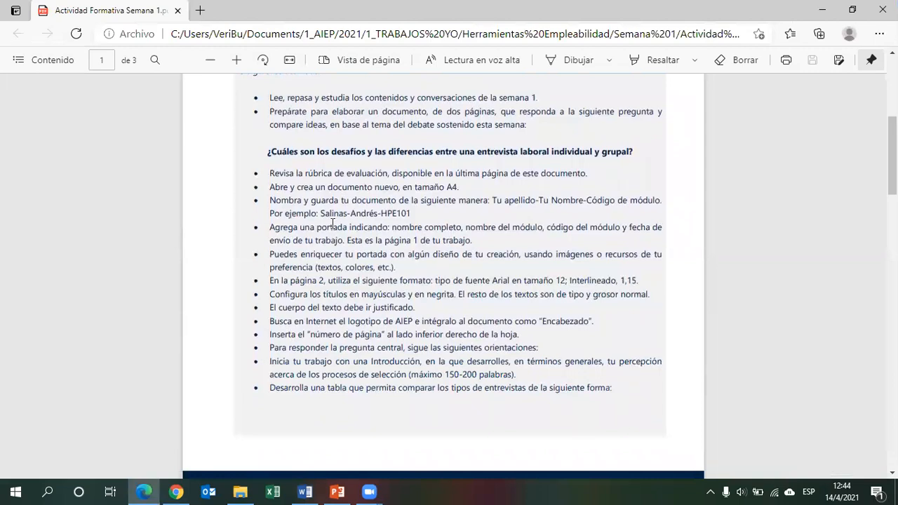
{"action": "left_click_drag", "start_coordinate": [316, 231], "coordinate": [474, 239]}
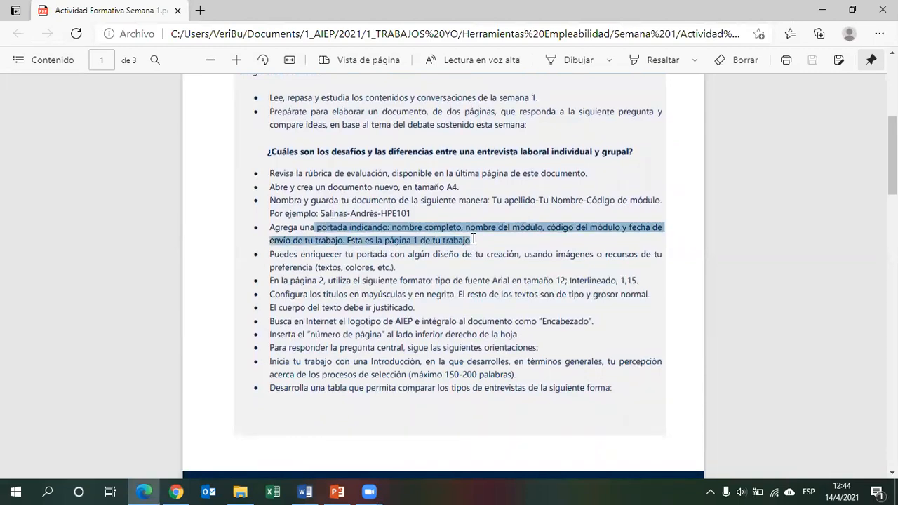
{"action": "left_click_drag", "start_coordinate": [328, 254], "coordinate": [436, 257]}
{"action": "left_click", "coordinate": [337, 492]}
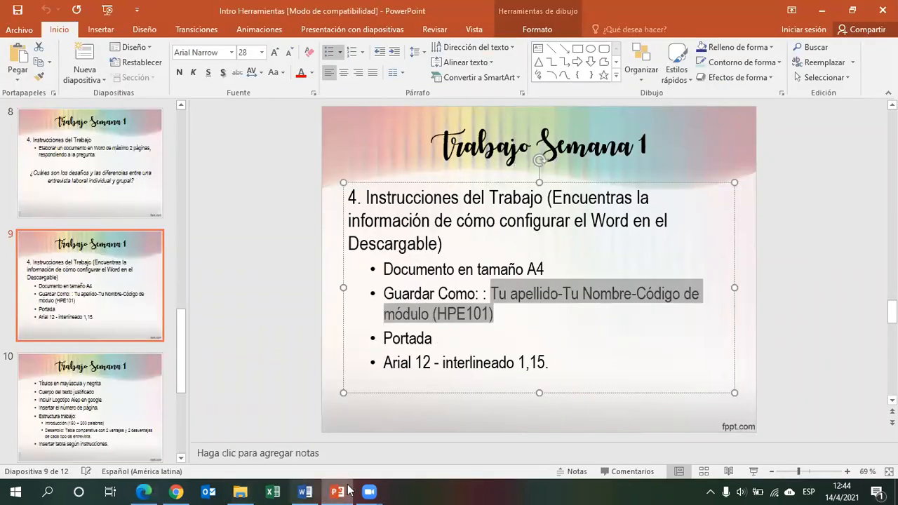
Search Google for 'logo aiep' and open the first logo image in the image results.
{"action": "left_click", "coordinate": [188, 491]}
{"action": "left_click", "coordinate": [348, 33]}
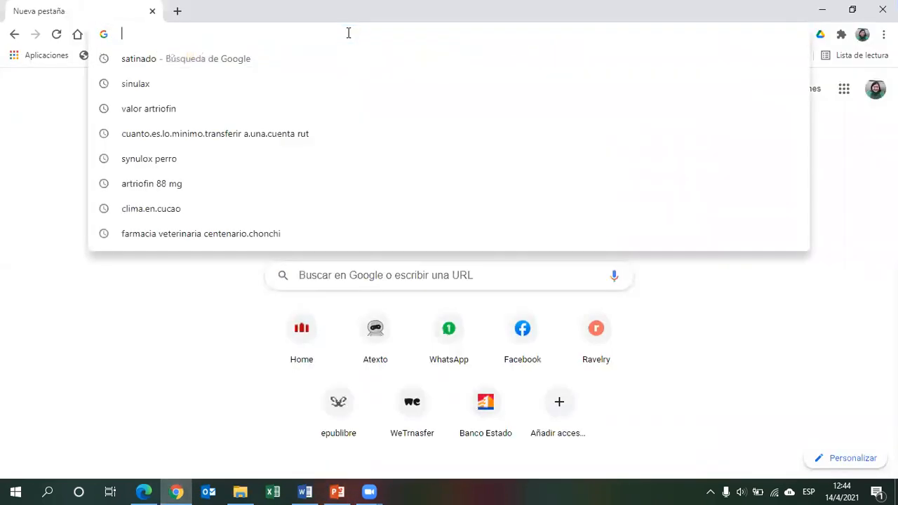
{"action": "type", "text": "logo aiep"}
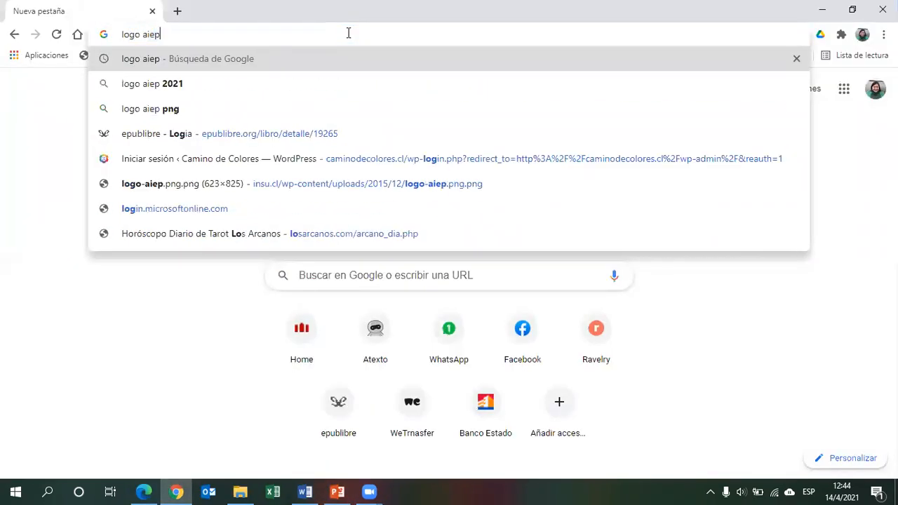
{"action": "key", "text": "Return"}
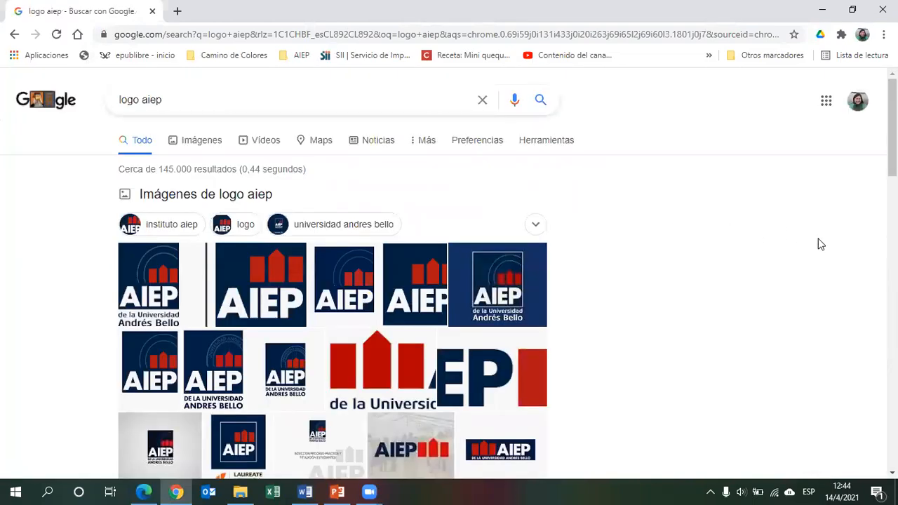
{"action": "scroll", "coordinate": [771, 225], "scroll_direction": "down", "scroll_amount": 2}
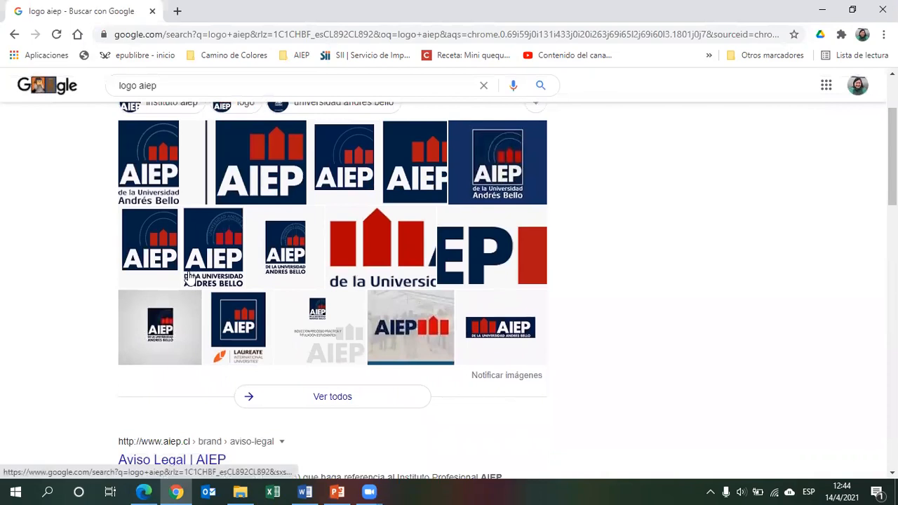
{"action": "left_click", "coordinate": [210, 244]}
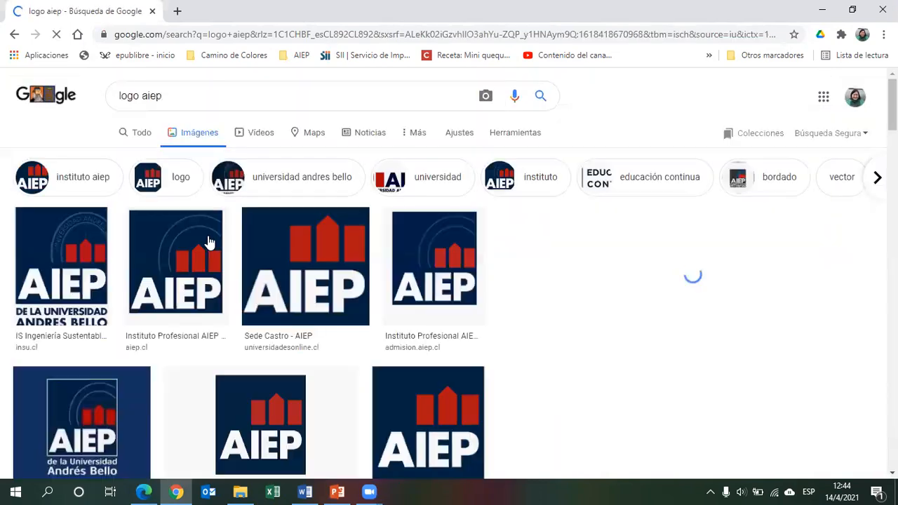
{"action": "left_click", "coordinate": [54, 272]}
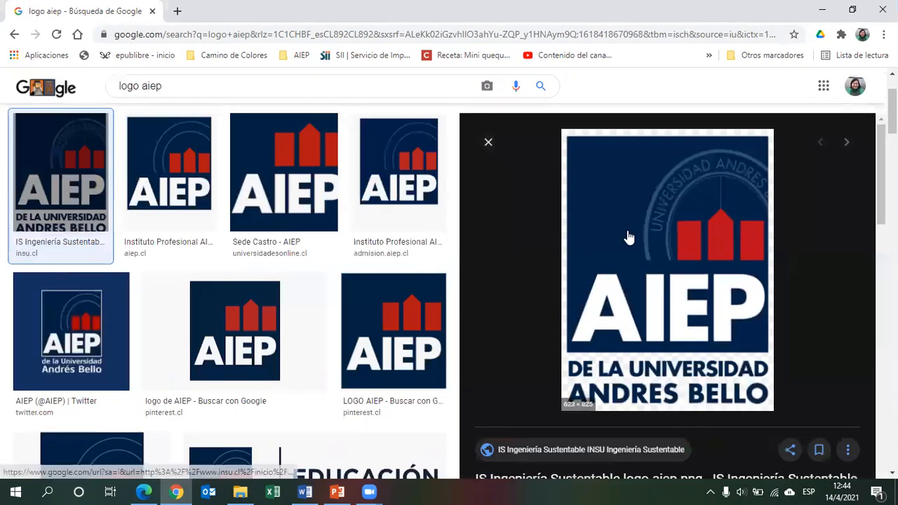
{"action": "right_click", "coordinate": [627, 236]}
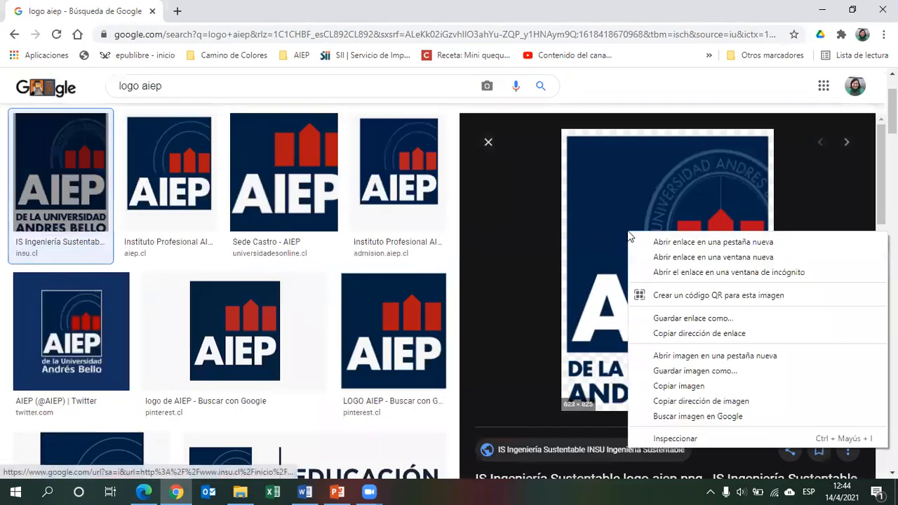
{"action": "left_click", "coordinate": [748, 372]}
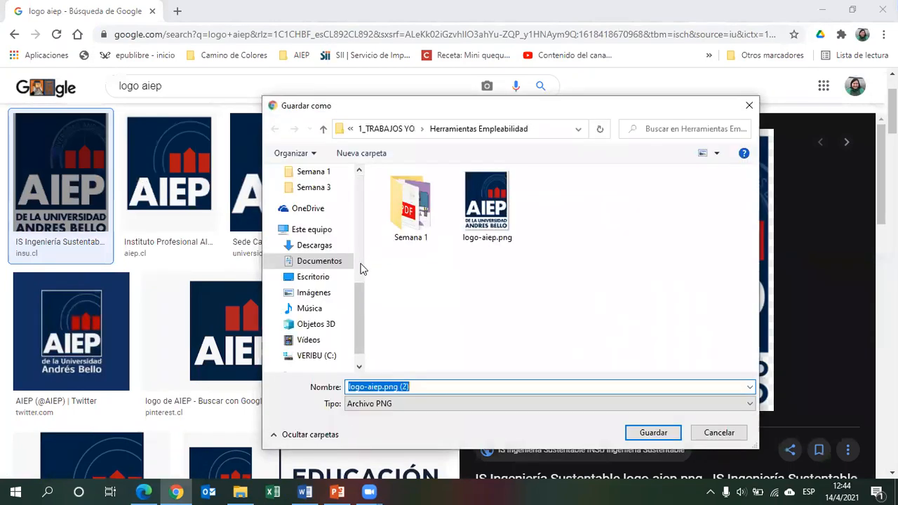
{"action": "left_click", "coordinate": [730, 432]}
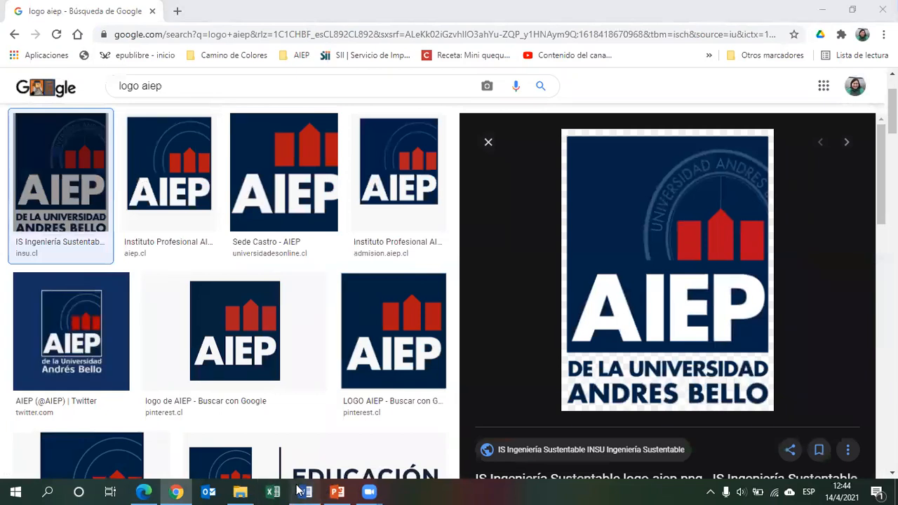
Center-align the first paragraph of the Word document's cover page.
{"action": "left_click", "coordinate": [302, 490]}
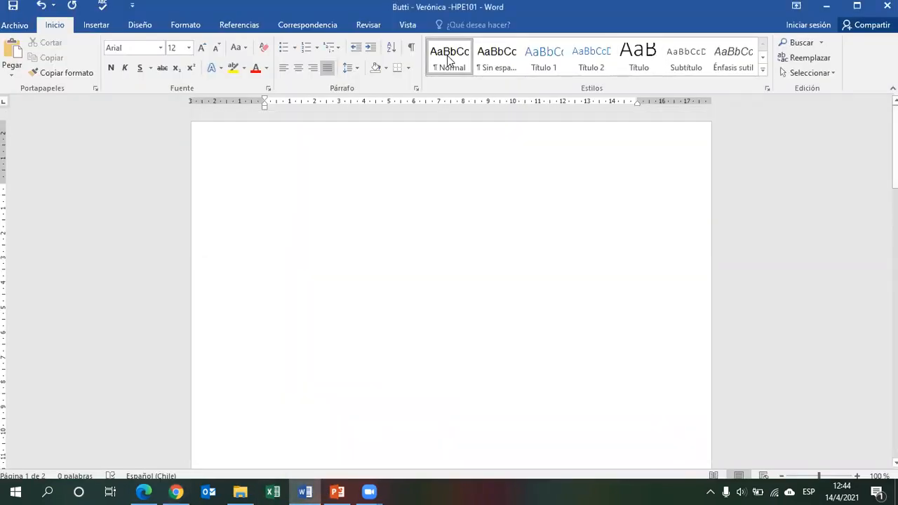
{"action": "left_click", "coordinate": [327, 68]}
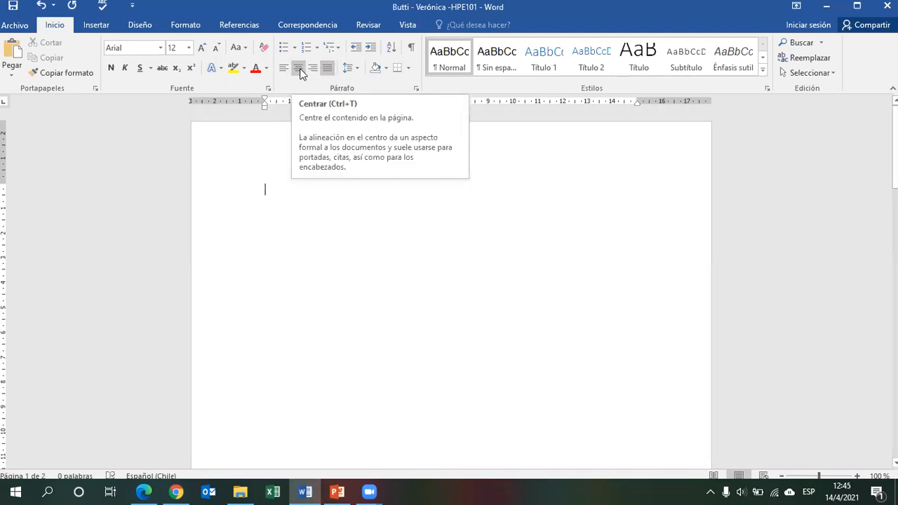
{"action": "left_click", "coordinate": [299, 68]}
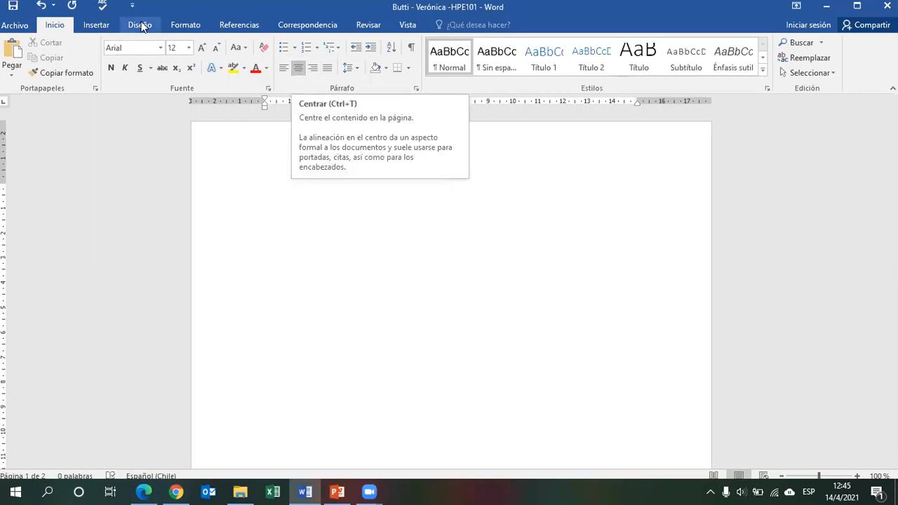
Insert the picture logo-aiep.png from the Herramientas Empleabilidad folder onto the cover page.
{"action": "left_click", "coordinate": [98, 25]}
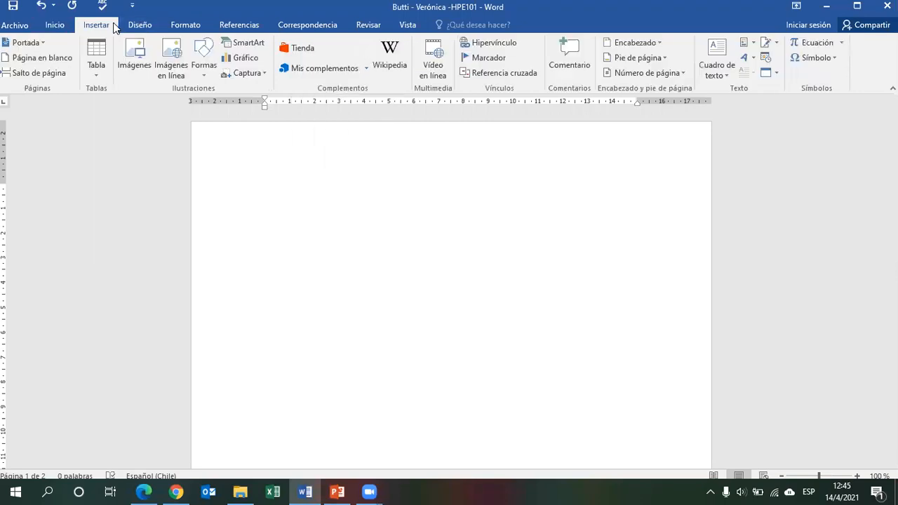
{"action": "left_click", "coordinate": [137, 50]}
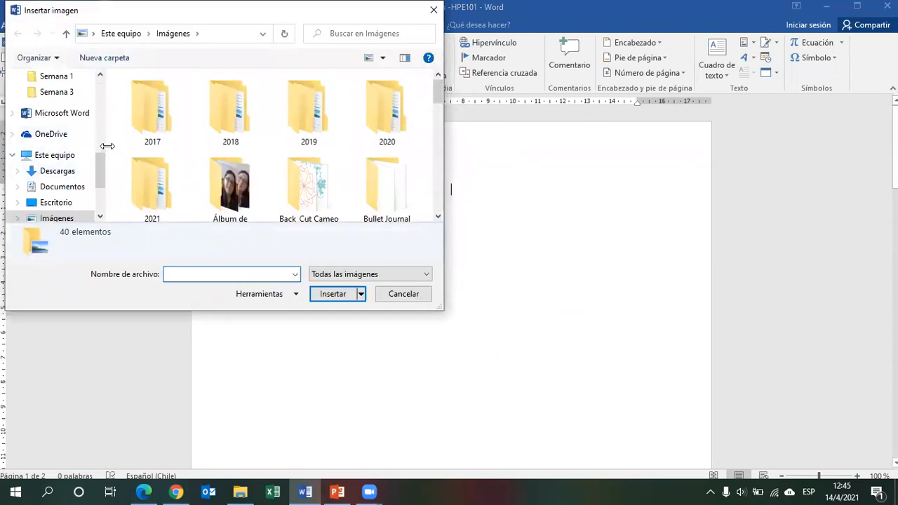
{"action": "scroll", "coordinate": [96, 165], "scroll_direction": "up", "scroll_amount": 3}
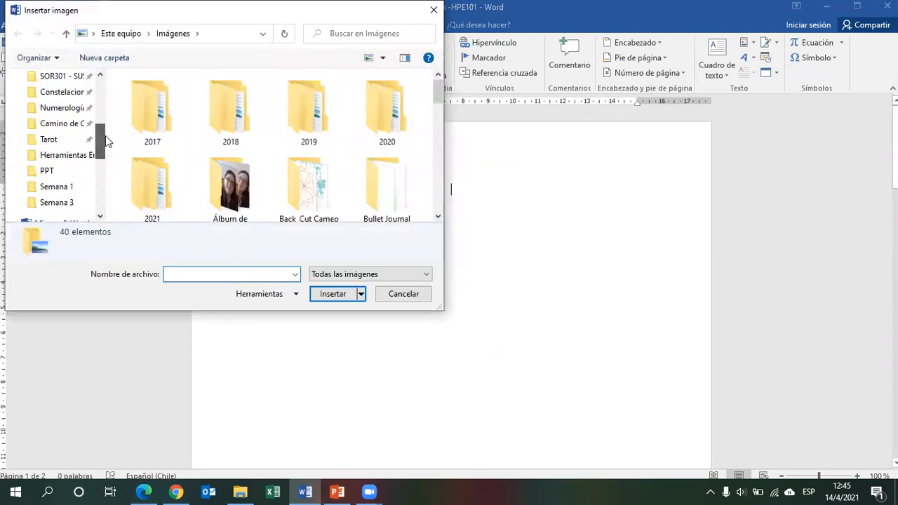
{"action": "left_click", "coordinate": [74, 157]}
{"action": "left_click", "coordinate": [314, 108]}
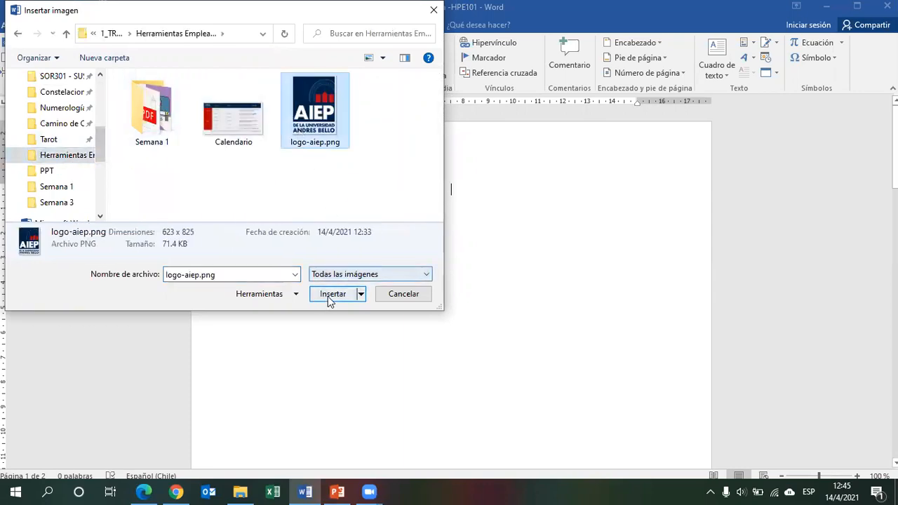
{"action": "left_click", "coordinate": [331, 294]}
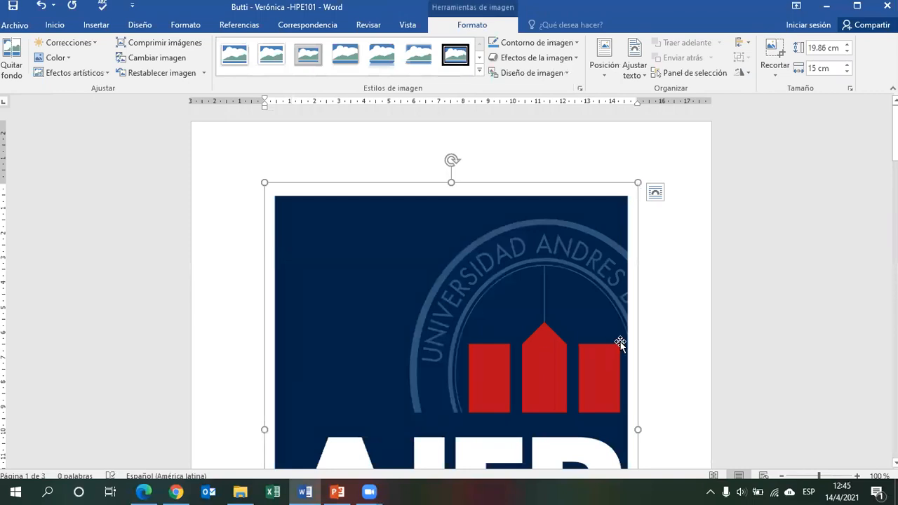
Shrink the inserted logo to about 3.8 cm high by 2.9 cm wide.
{"action": "left_click_drag", "start_coordinate": [283, 199], "coordinate": [626, 473]}
{"action": "left_click_drag", "start_coordinate": [529, 387], "coordinate": [445, 211]}
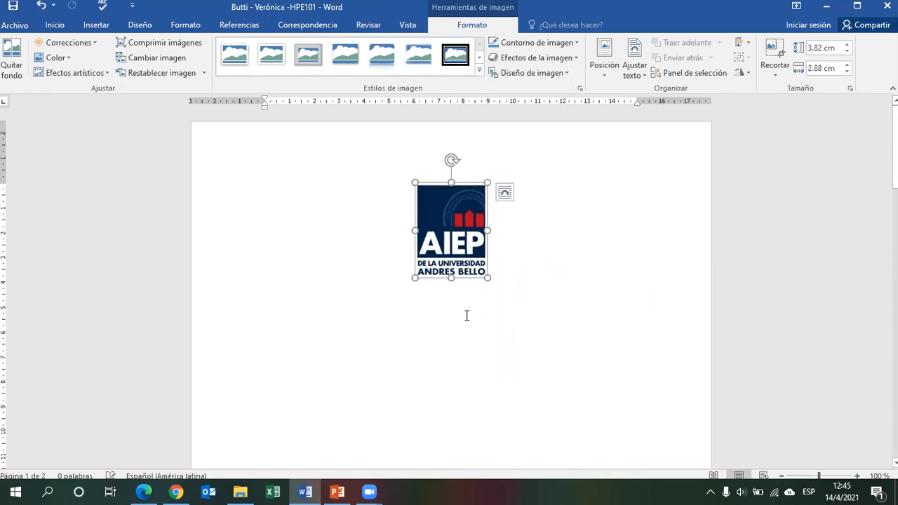
{"action": "left_click", "coordinate": [465, 316]}
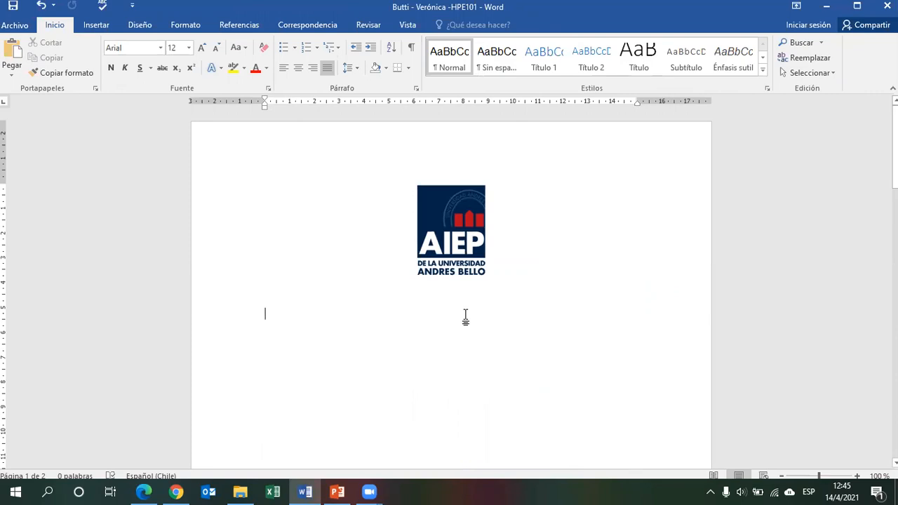
Add the line TRABAJO 1 below the logo and center it.
{"action": "key", "text": "Return"}
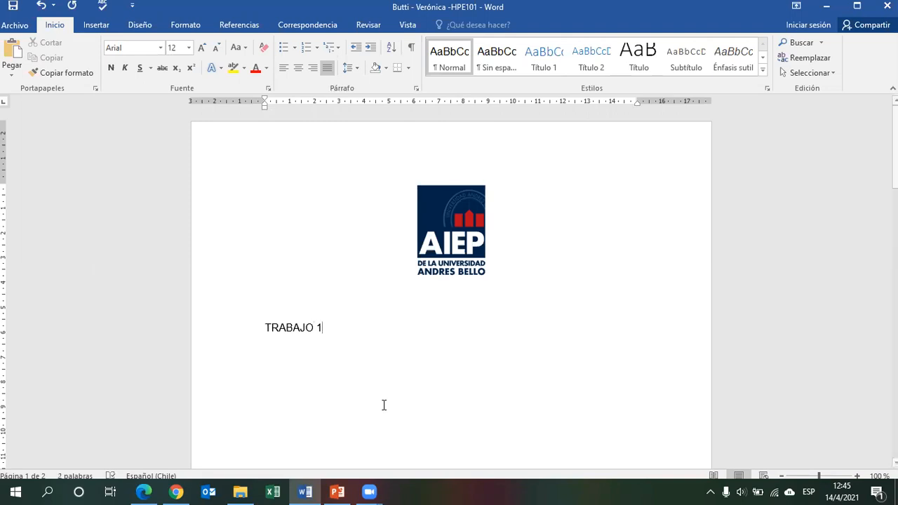
{"action": "left_click", "coordinate": [223, 333]}
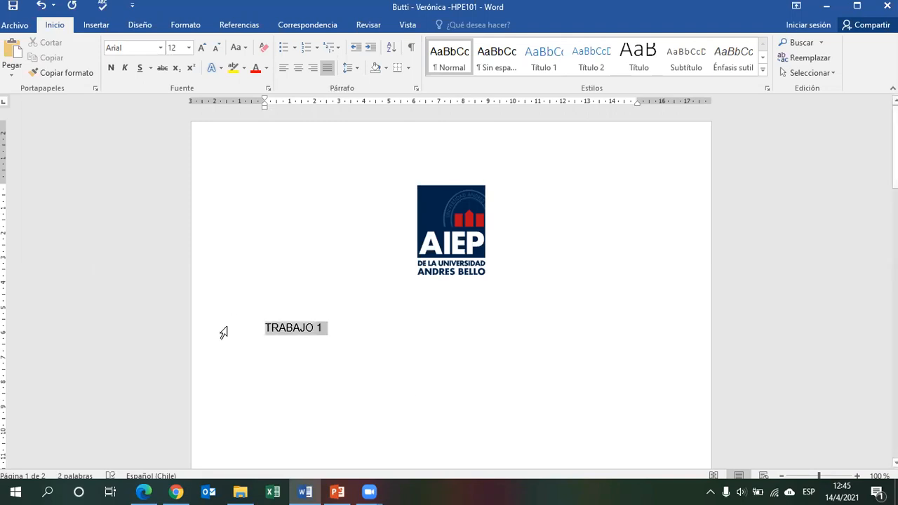
{"action": "left_click", "coordinate": [293, 73]}
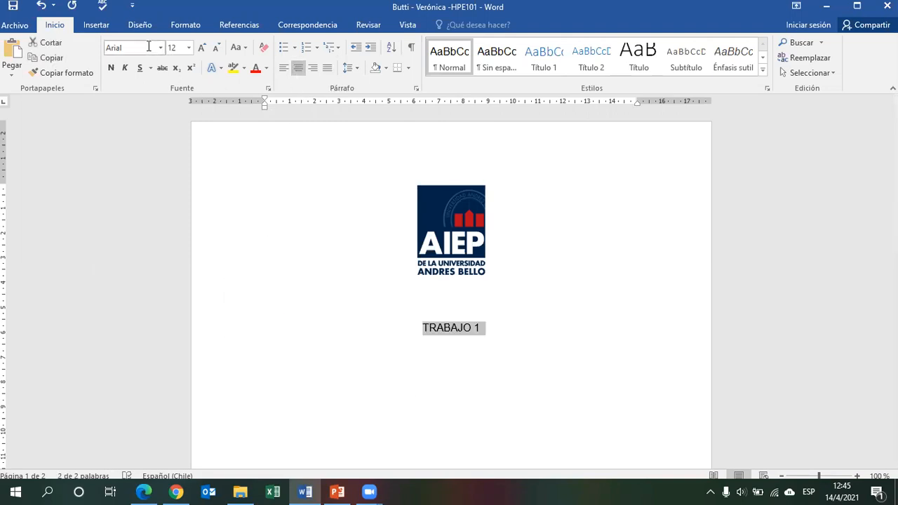
Format the TRABAJO 1 line as bold A Love of Thunder at size 36.
{"action": "left_click", "coordinate": [110, 70]}
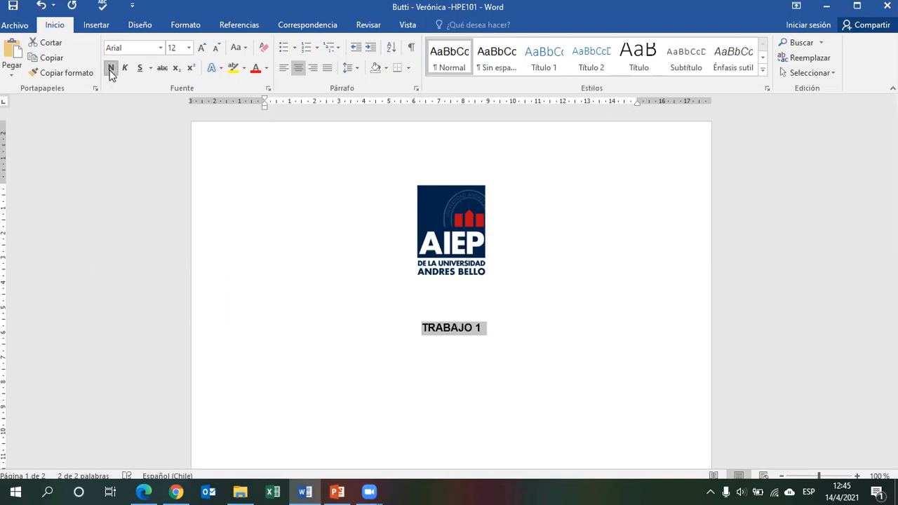
{"action": "left_click", "coordinate": [160, 48]}
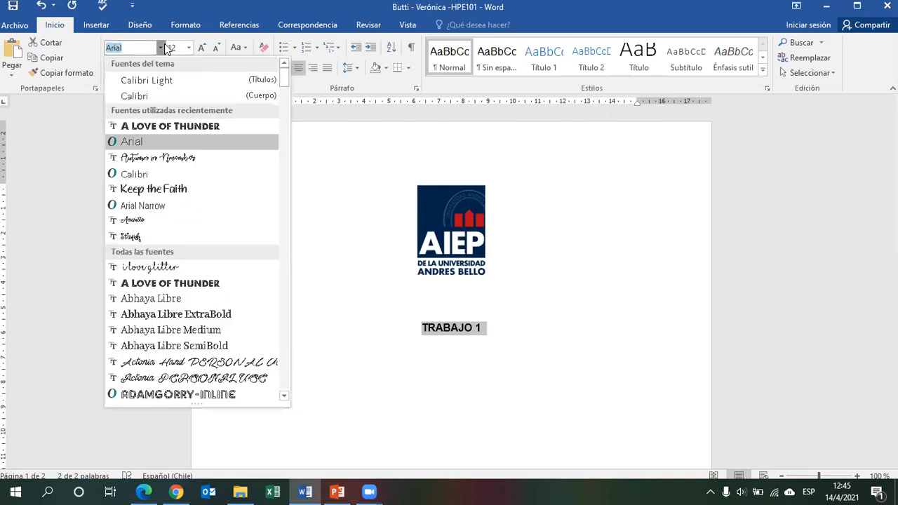
{"action": "left_click", "coordinate": [222, 128]}
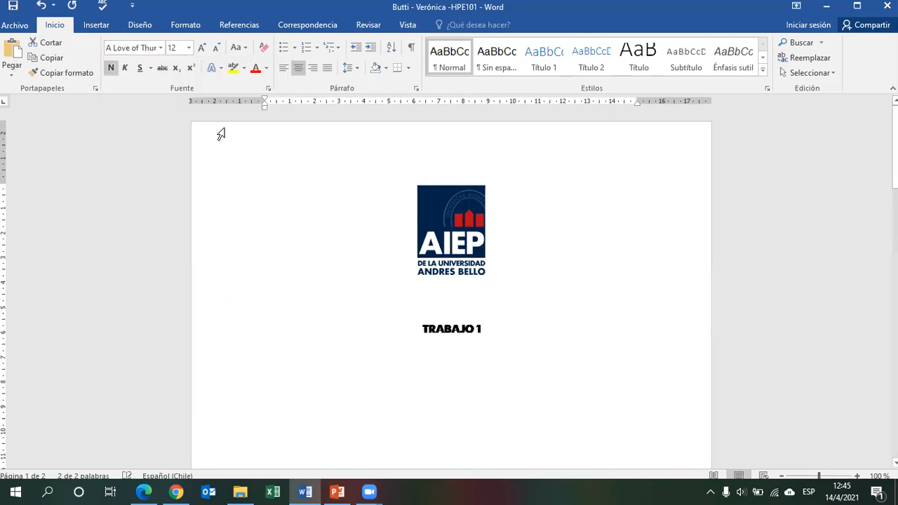
{"action": "left_click", "coordinate": [180, 47]}
{"action": "type", "text": "3"}
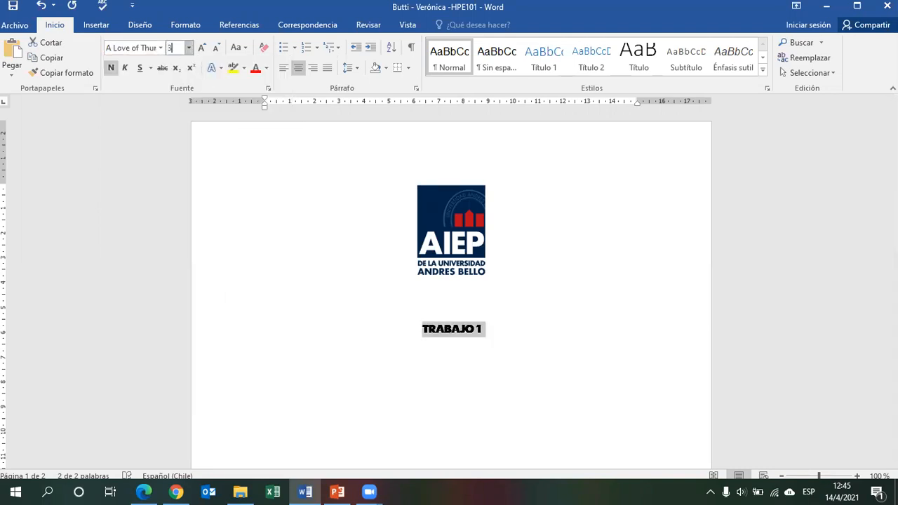
{"action": "type", "text": "6"}
{"action": "key", "text": "Return"}
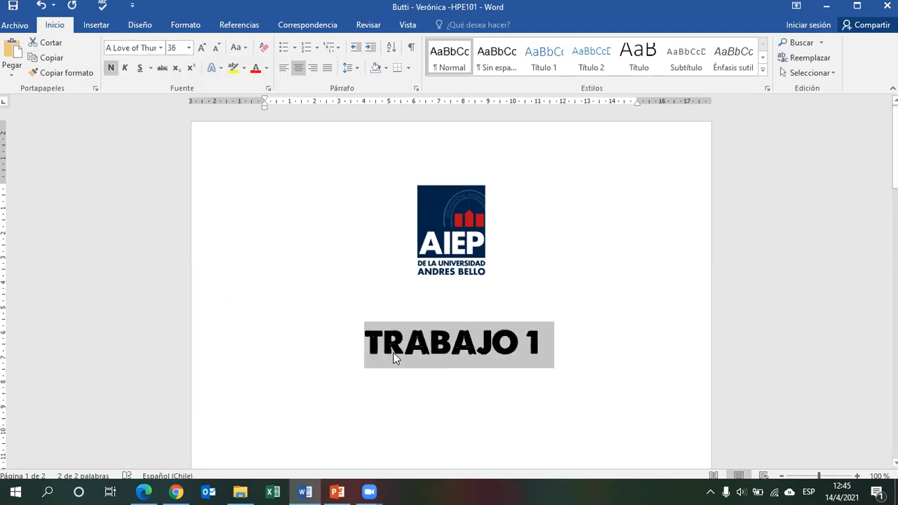
Insert the word SEMANA into the title so it reads TRABAJO SEMANA 1.
{"action": "left_click", "coordinate": [520, 349]}
{"action": "type", "text": "SEMANA"}
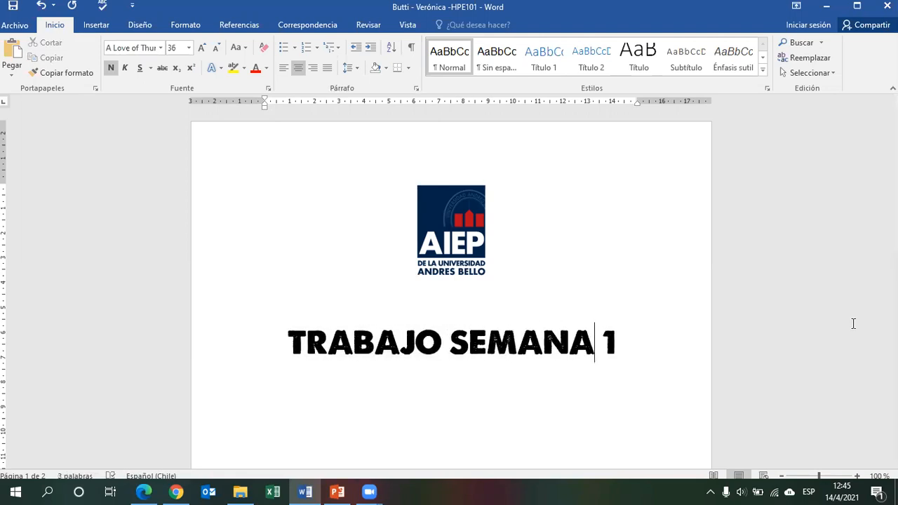
{"action": "double_click", "coordinate": [475, 309]}
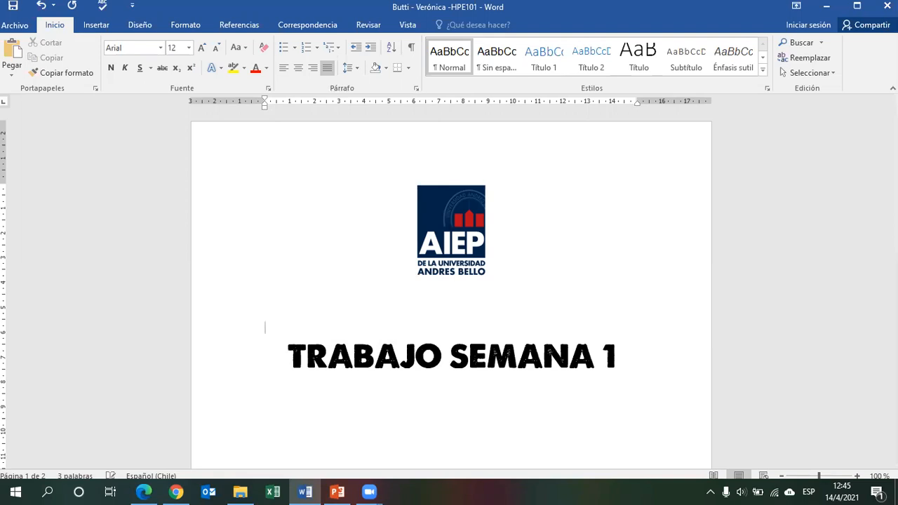
Check the assignment instructions PDF about enriching the cover with images or design resources.
{"action": "scroll", "coordinate": [274, 444], "scroll_direction": "down", "scroll_amount": 5}
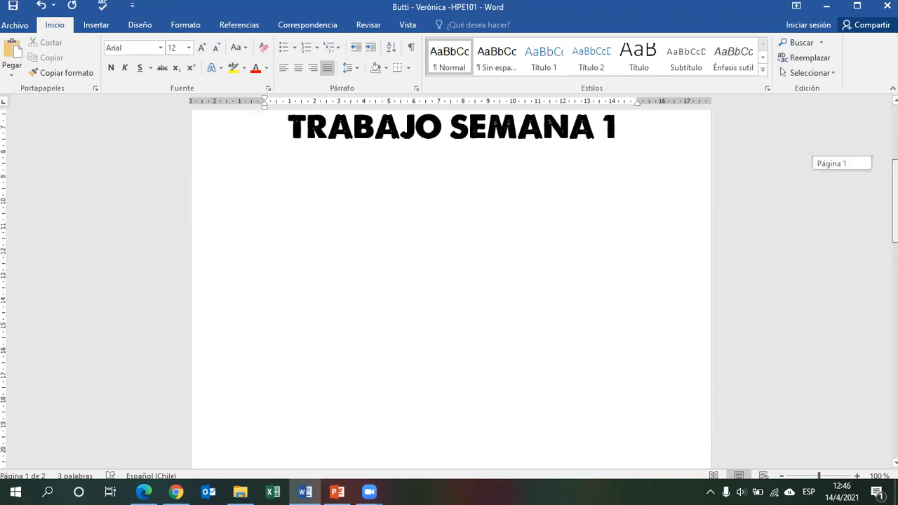
{"action": "left_click", "coordinate": [147, 489]}
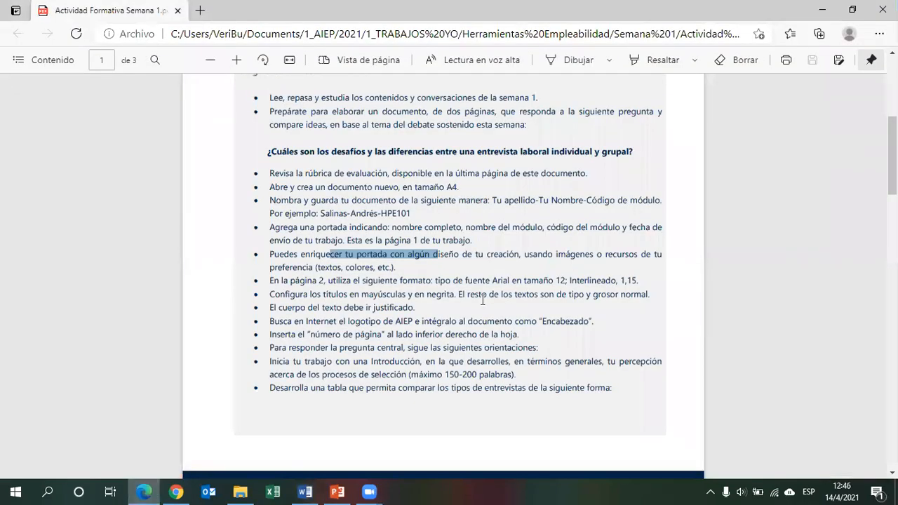
{"action": "left_click_drag", "start_coordinate": [488, 254], "coordinate": [534, 256]}
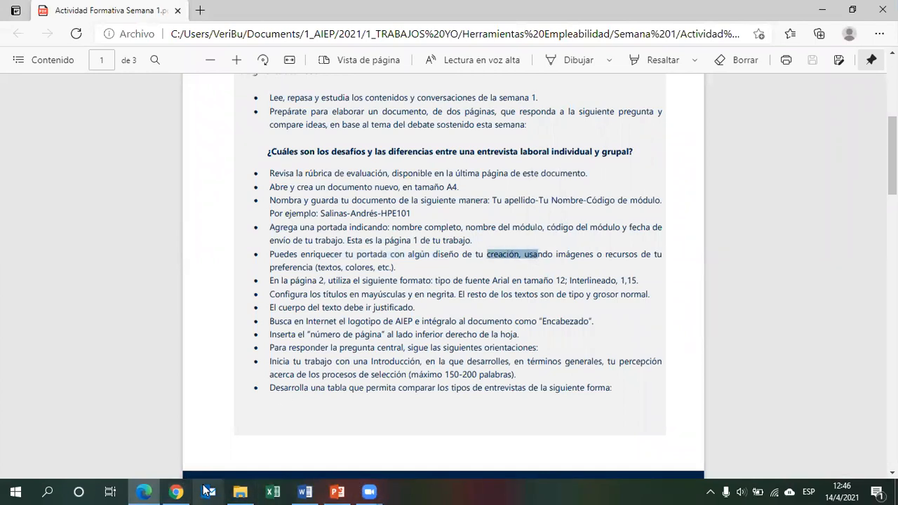
{"action": "left_click", "coordinate": [305, 491]}
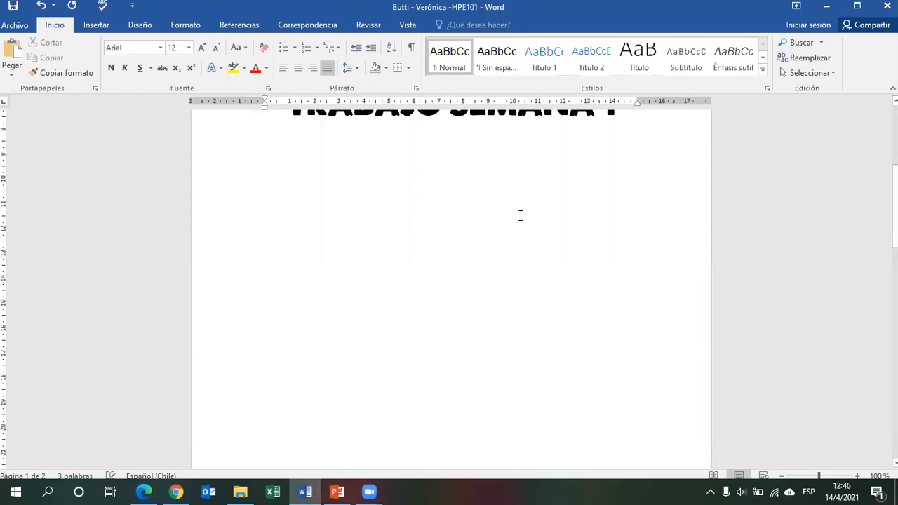
Insert the picture clases-online-blog from the Semana 1 folder below the title.
{"action": "scroll", "coordinate": [521, 215], "scroll_direction": "up", "scroll_amount": 1}
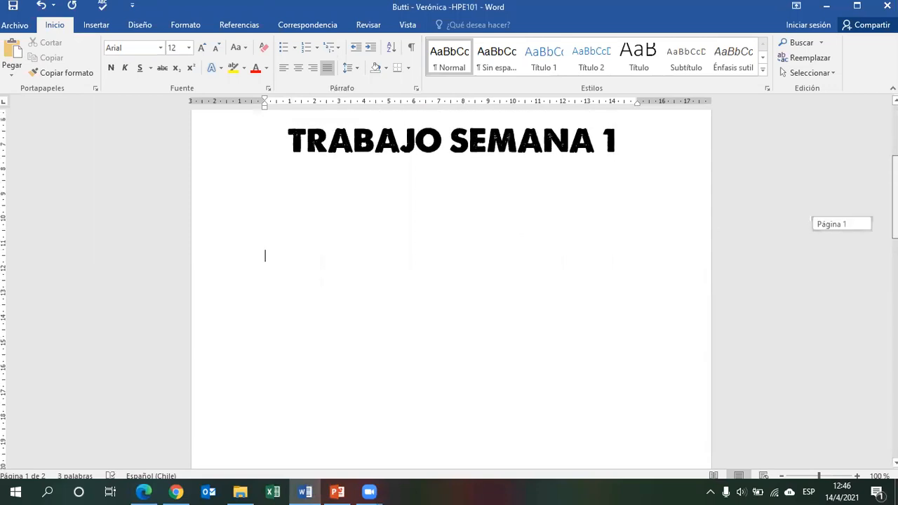
{"action": "left_click", "coordinate": [90, 26]}
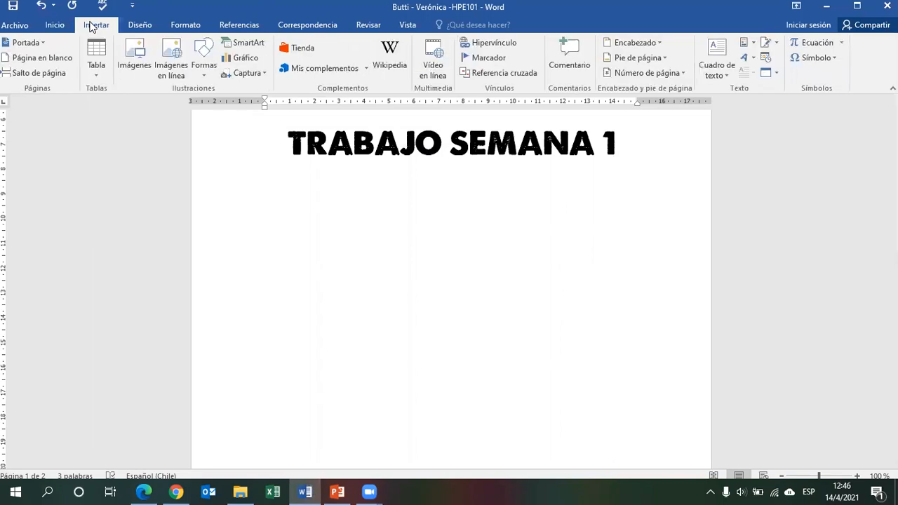
{"action": "left_click", "coordinate": [137, 56]}
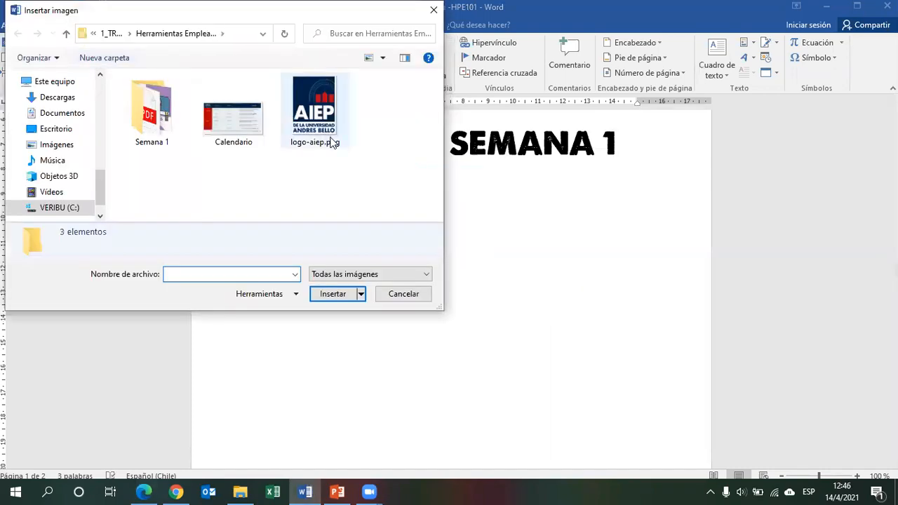
{"action": "left_click", "coordinate": [157, 129]}
{"action": "double_click", "coordinate": [157, 129]}
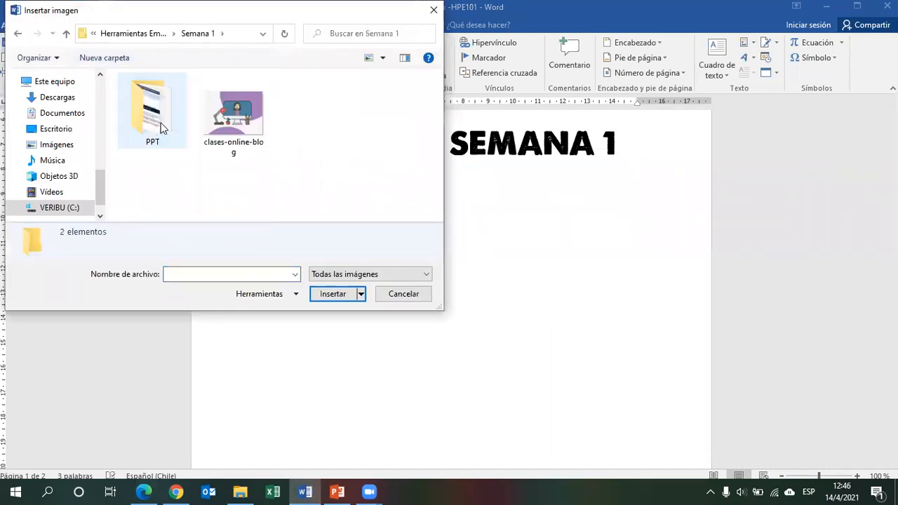
{"action": "left_click", "coordinate": [254, 146]}
{"action": "left_click", "coordinate": [325, 293]}
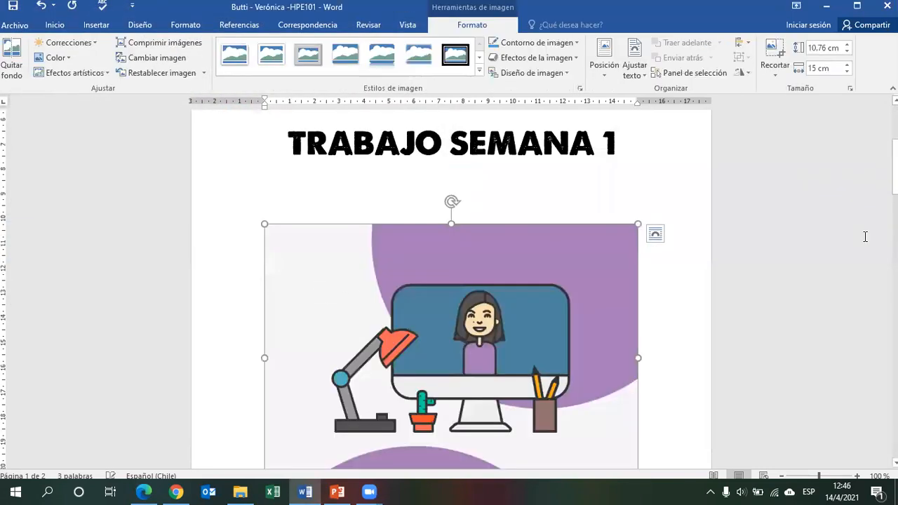
Shrink the picture to about 7.7 cm high by 10.8 cm wide and center it on the page.
{"action": "left_click_drag", "start_coordinate": [896, 167], "coordinate": [896, 181]}
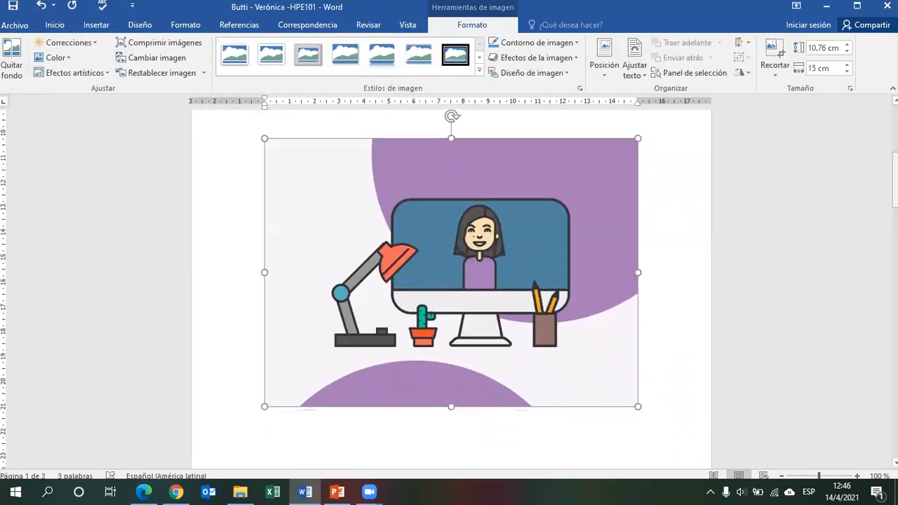
{"action": "left_click_drag", "start_coordinate": [635, 136], "coordinate": [487, 237]}
{"action": "left_click", "coordinate": [54, 25]}
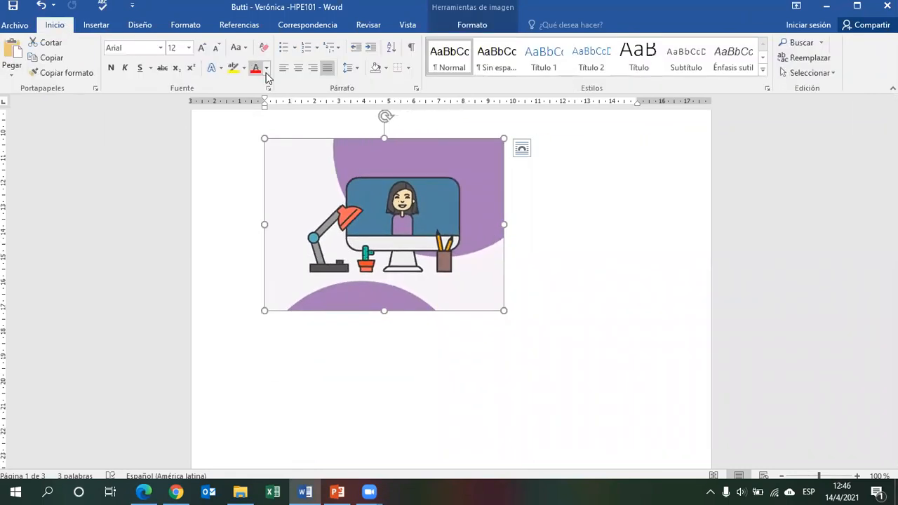
{"action": "left_click", "coordinate": [298, 67]}
{"action": "left_click_drag", "start_coordinate": [335, 316], "coordinate": [315, 330]}
{"action": "mouse_move", "coordinate": [896, 239]}
{"action": "left_mouse_down"}
{"action": "mouse_move", "coordinate": [895, 212]}
{"action": "mouse_move", "coordinate": [895, 228]}
{"action": "left_mouse_up"}
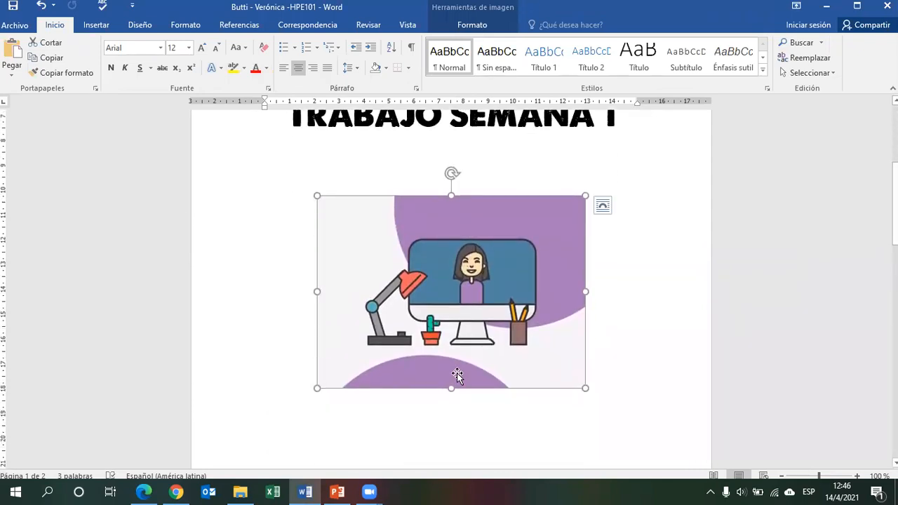
Apply a white-frame picture style to the cover picture.
{"action": "double_click", "coordinate": [456, 376]}
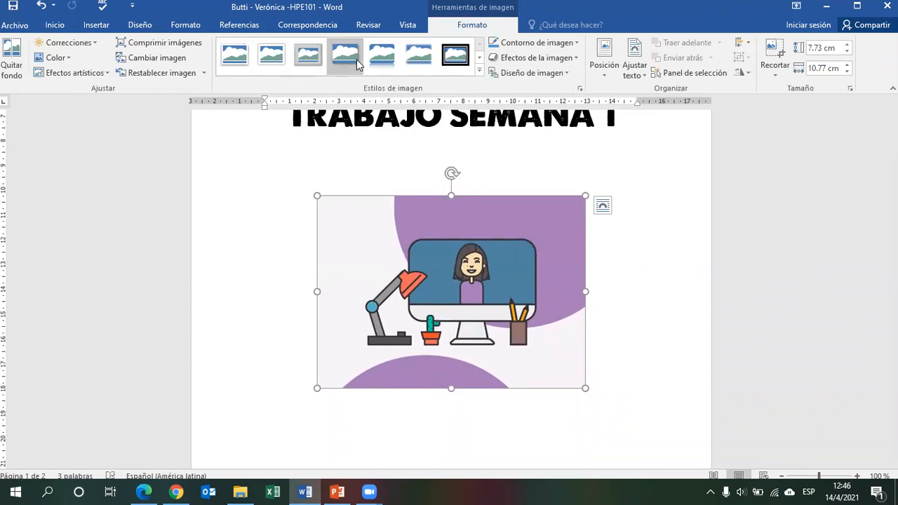
{"action": "left_click", "coordinate": [266, 60]}
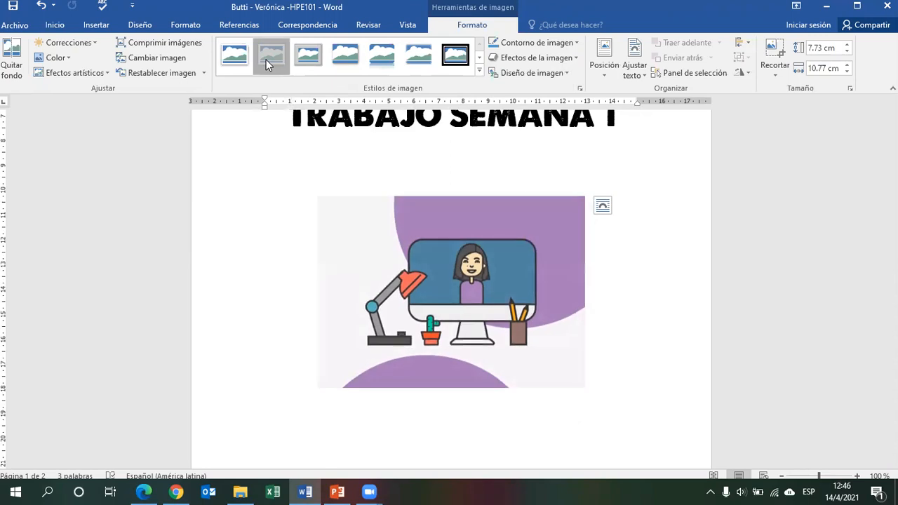
{"action": "left_click", "coordinate": [644, 311]}
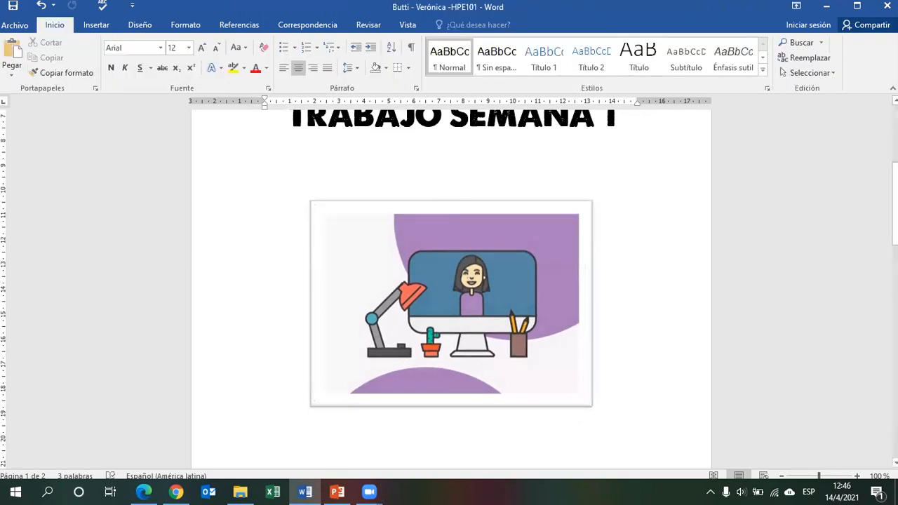
Add a right-aligned line NOMBRE PROFESOR below the picture.
{"action": "scroll", "coordinate": [451, 281], "scroll_direction": "down", "scroll_amount": 7}
{"action": "left_click_drag", "start_coordinate": [895, 282], "coordinate": [896, 236]}
{"action": "left_click", "coordinate": [292, 323]}
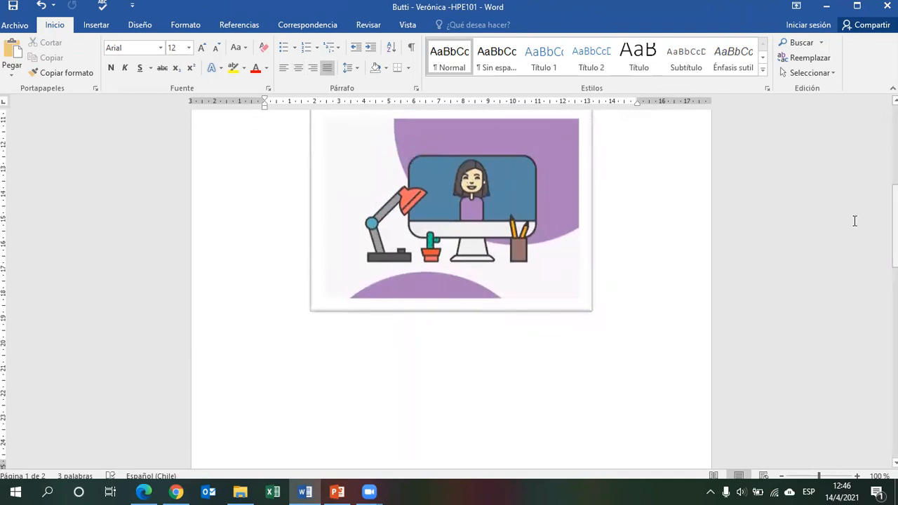
{"action": "left_click", "coordinate": [313, 69]}
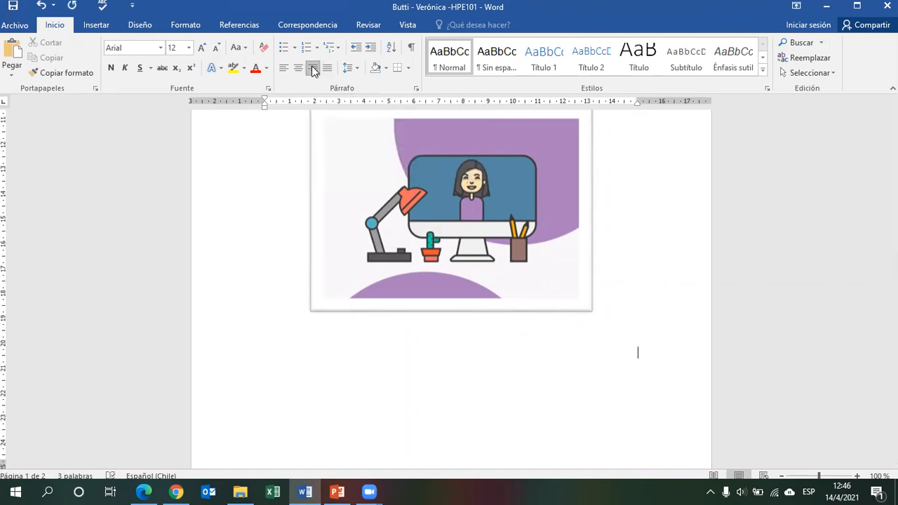
{"action": "type", "text": "NOMBRE PROFESOR"}
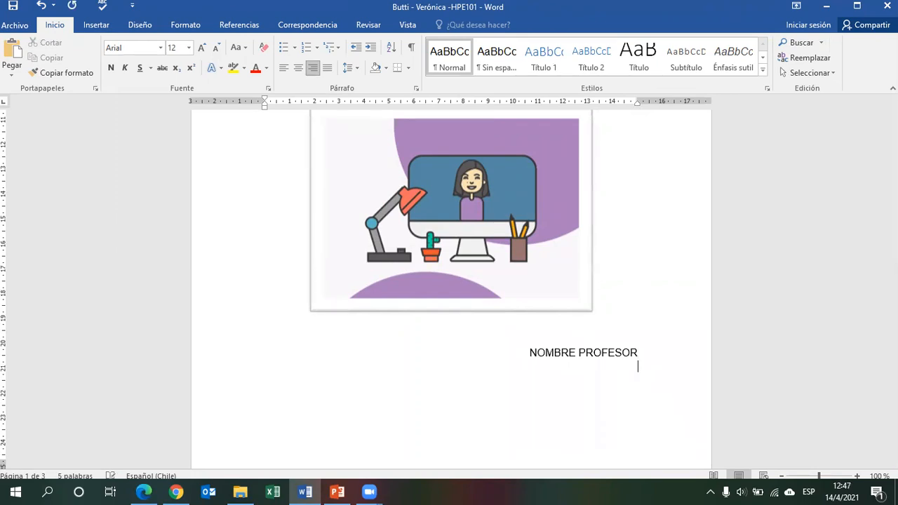
Add the right-aligned lines HPE101, NOMBRE ALUMNO and FECHA beneath NOMBRE PROFESOR.
{"action": "type", "text": "HOE101"}
{"action": "key", "text": "BackSpace"}
{"action": "key", "text": "BackSpace"}
{"action": "key", "text": "BackSpace"}
{"action": "key", "text": "BackSpace"}
{"action": "key", "text": "BackSpace"}
{"action": "type", "text": "PE101"}
{"action": "key", "text": "Return"}
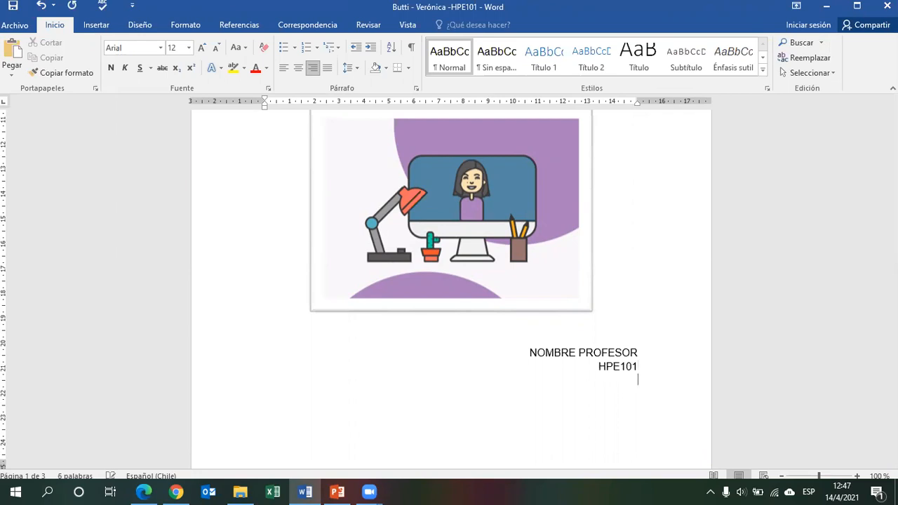
{"action": "type", "text": "NOMBRE ALUMNO "}
{"action": "type", "text": "FECHA"}
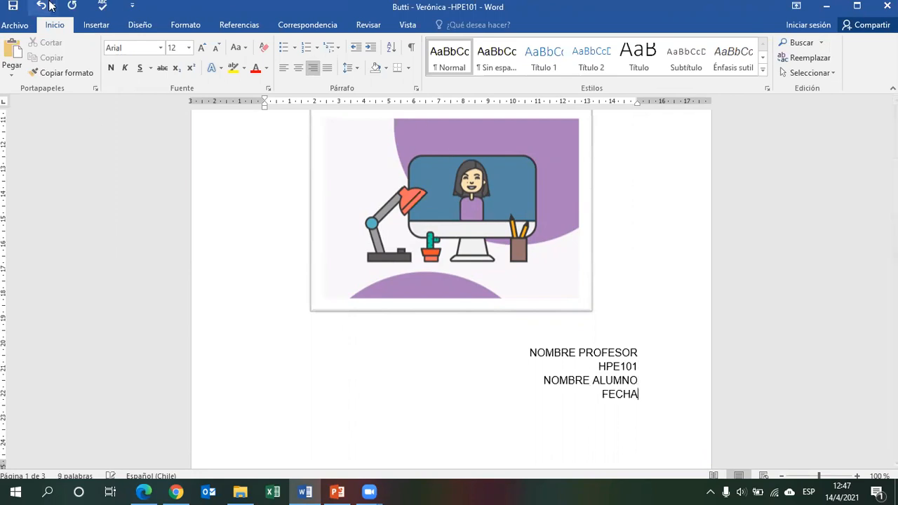
Insert a blank line above the right-aligned course details block.
{"action": "scroll", "coordinate": [451, 280], "scroll_direction": "down", "scroll_amount": 5}
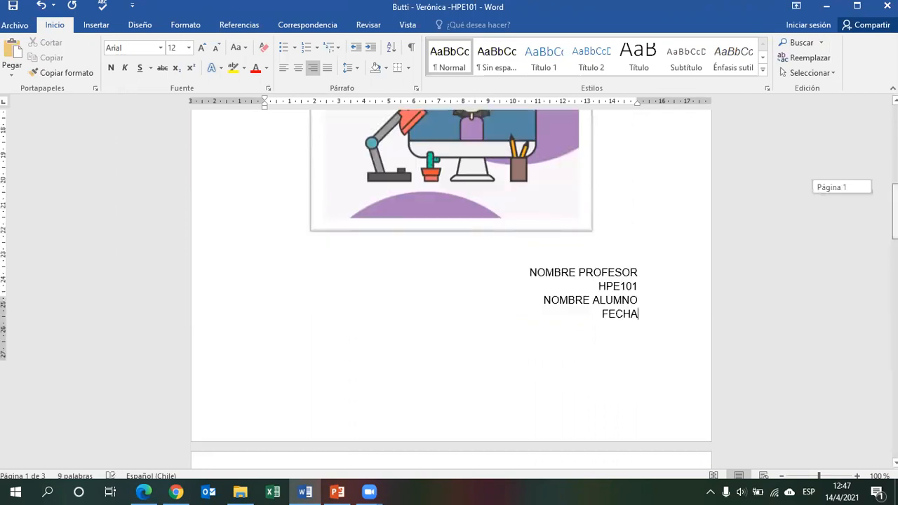
{"action": "scroll", "coordinate": [451, 281], "scroll_direction": "up", "scroll_amount": 3}
{"action": "left_click", "coordinate": [648, 248]}
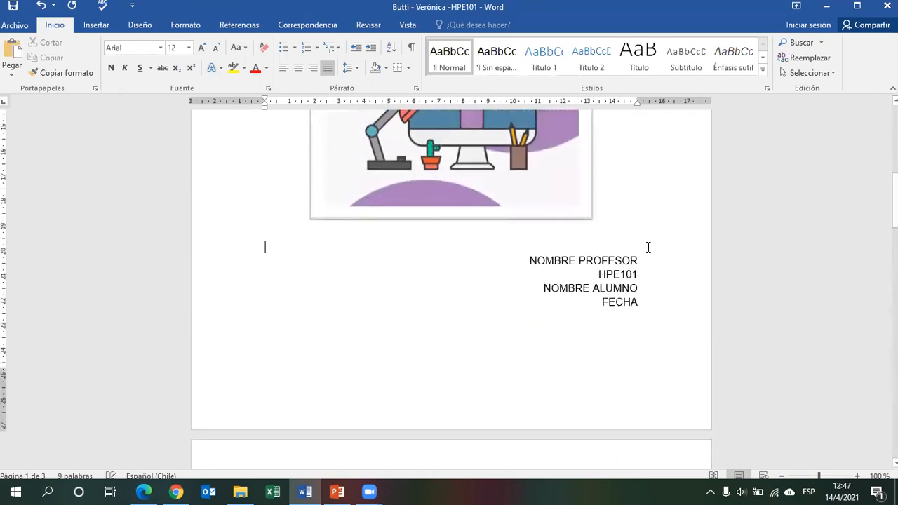
{"action": "key", "text": "Return"}
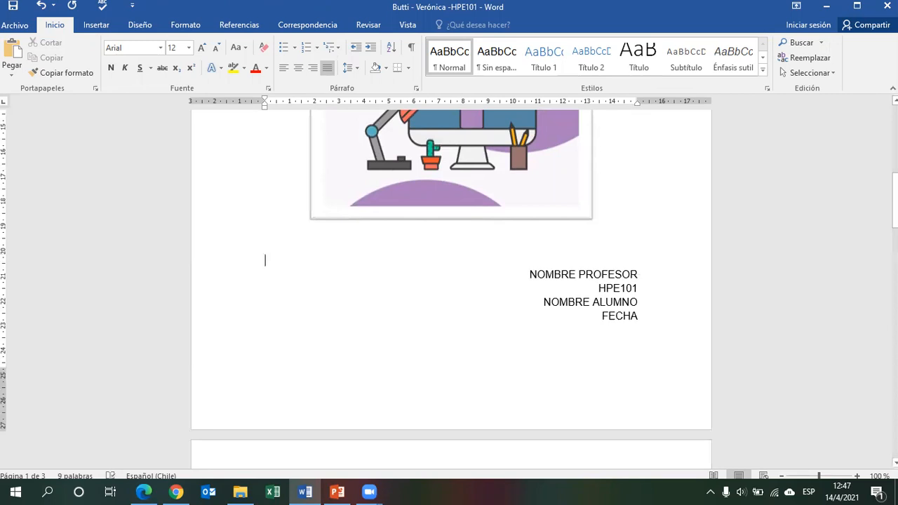
Review the finished cover page and the start of page two.
{"action": "scroll", "coordinate": [451, 289], "scroll_direction": "up", "scroll_amount": 8}
{"action": "scroll", "coordinate": [451, 291], "scroll_direction": "up", "scroll_amount": 3}
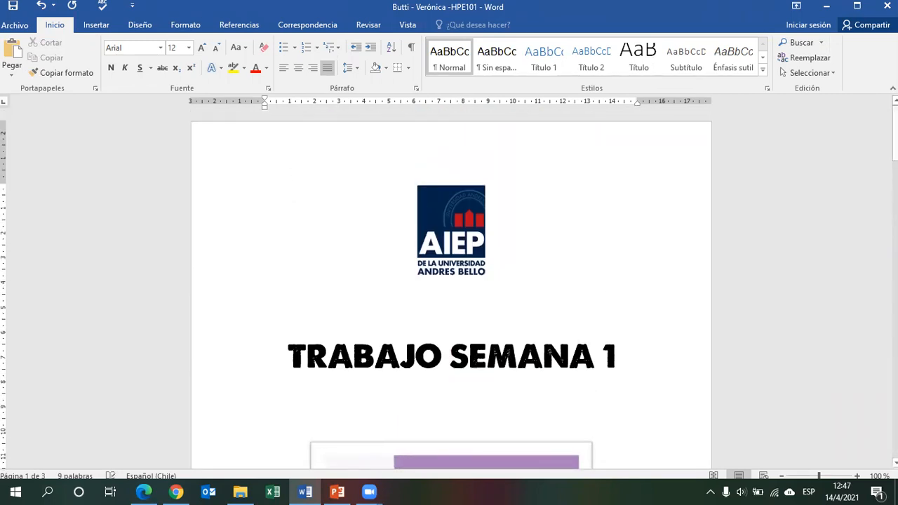
{"action": "scroll", "coordinate": [452, 289], "scroll_direction": "down", "scroll_amount": 8}
{"action": "scroll", "coordinate": [655, 320], "scroll_direction": "down", "scroll_amount": 7}
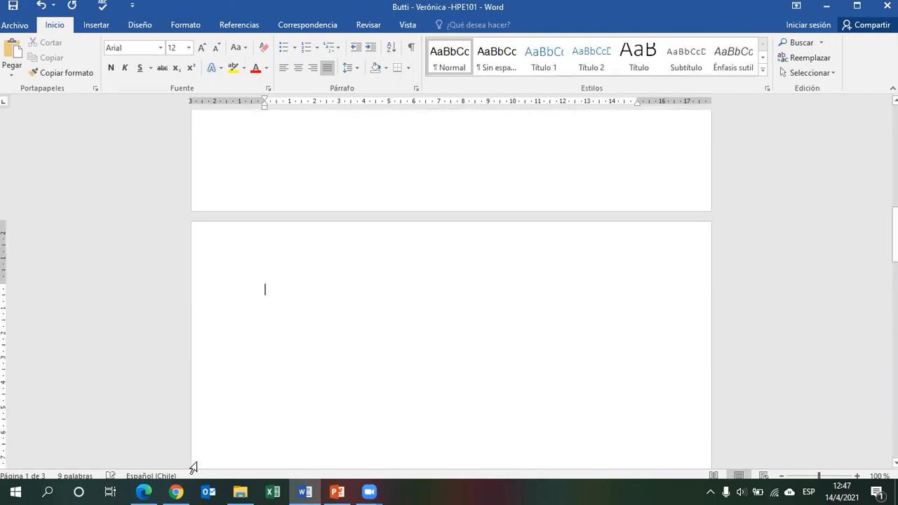
Switch to PowerPoint to check the Arial 12 and 1,15 line spacing requirement, then return to Word.
{"action": "left_click", "coordinate": [341, 491]}
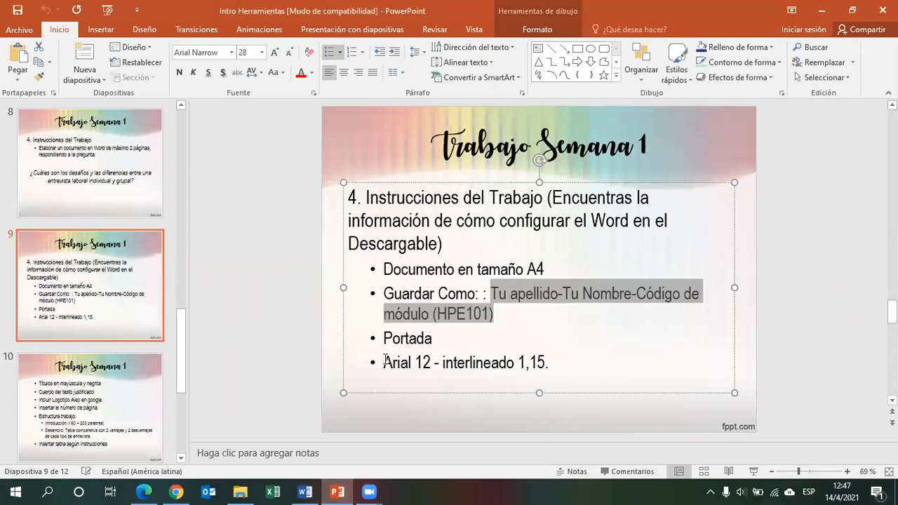
{"action": "left_click_drag", "start_coordinate": [386, 359], "coordinate": [565, 365]}
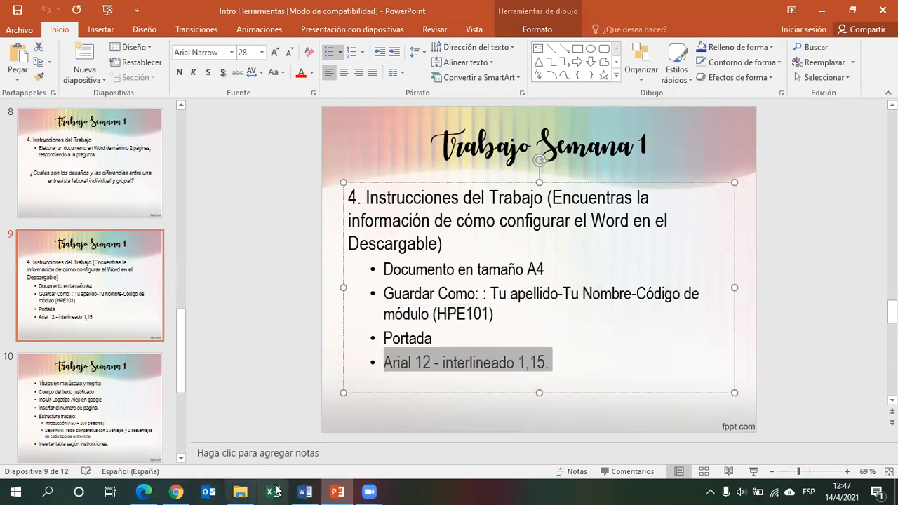
{"action": "left_click", "coordinate": [308, 491]}
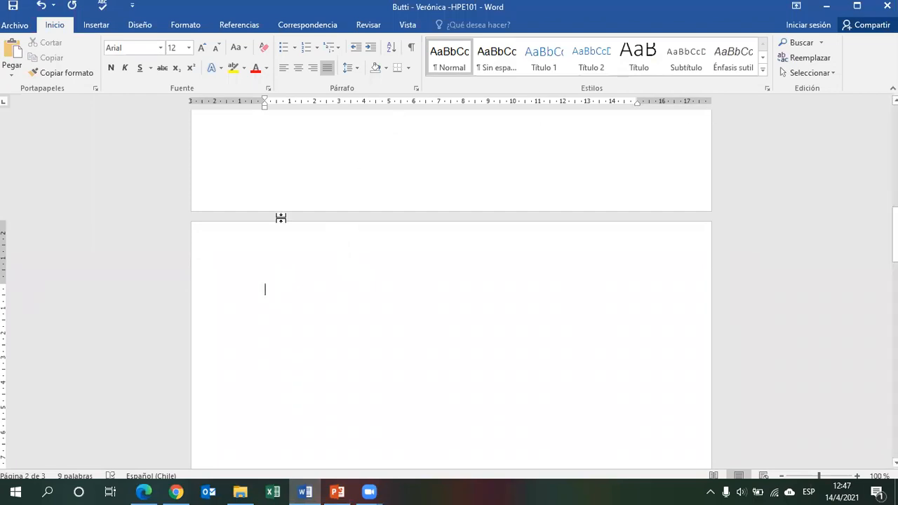
Select the page-two content and set its font to Arial, size 12.
{"action": "left_click_drag", "start_coordinate": [237, 295], "coordinate": [208, 490]}
{"action": "left_click", "coordinate": [140, 47]}
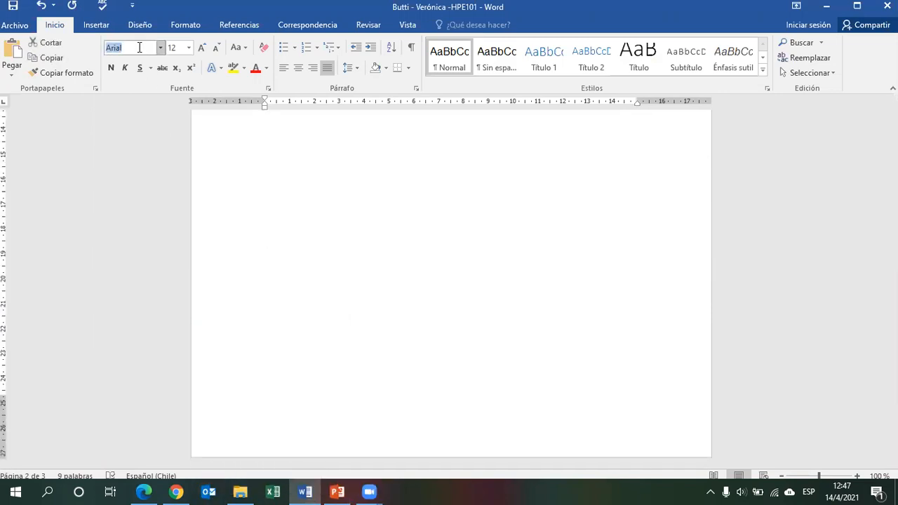
{"action": "type", "text": "Arial"}
{"action": "key", "text": "Return"}
{"action": "left_click", "coordinate": [175, 47]}
{"action": "type", "text": "12"}
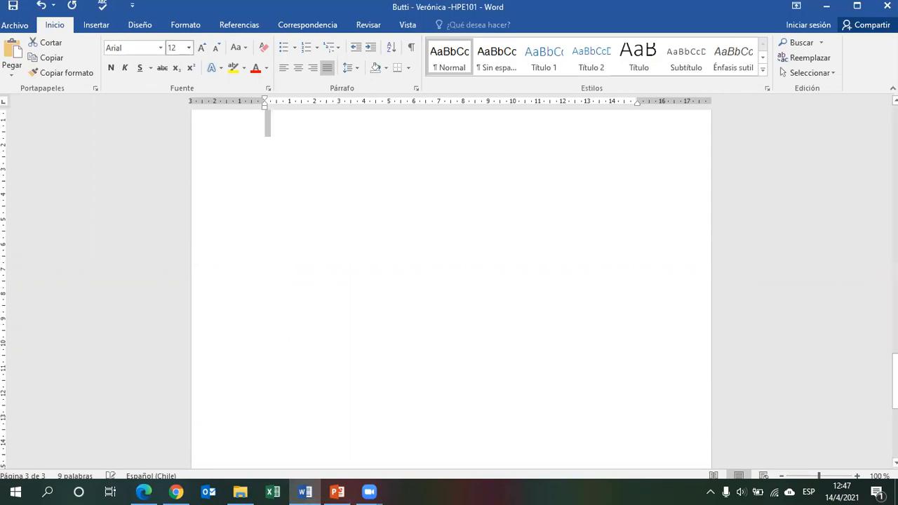
{"action": "key", "text": "Return"}
Set Arial 12 as the default font for all documents based on the Normal template.
{"action": "left_click_drag", "start_coordinate": [895, 389], "coordinate": [895, 364]}
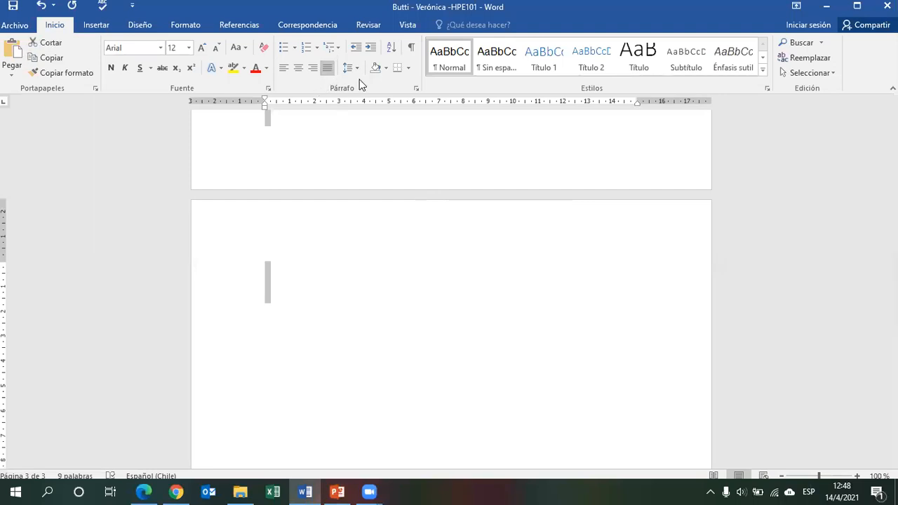
{"action": "left_click_drag", "start_coordinate": [895, 354], "coordinate": [896, 249]}
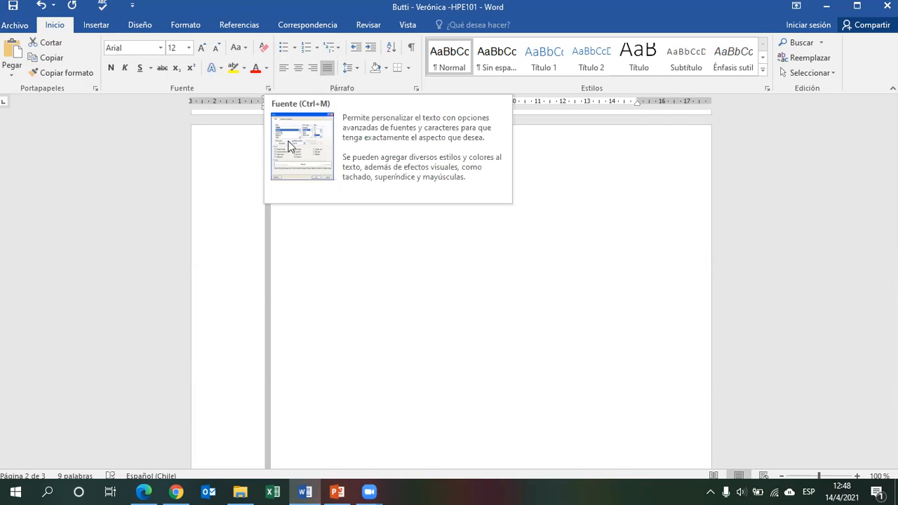
{"action": "left_click", "coordinate": [267, 89]}
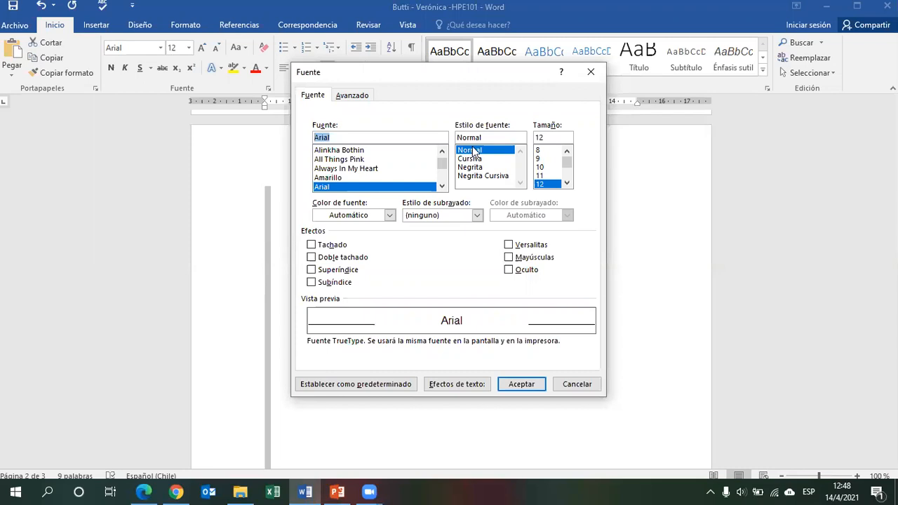
{"action": "left_click", "coordinate": [404, 386]}
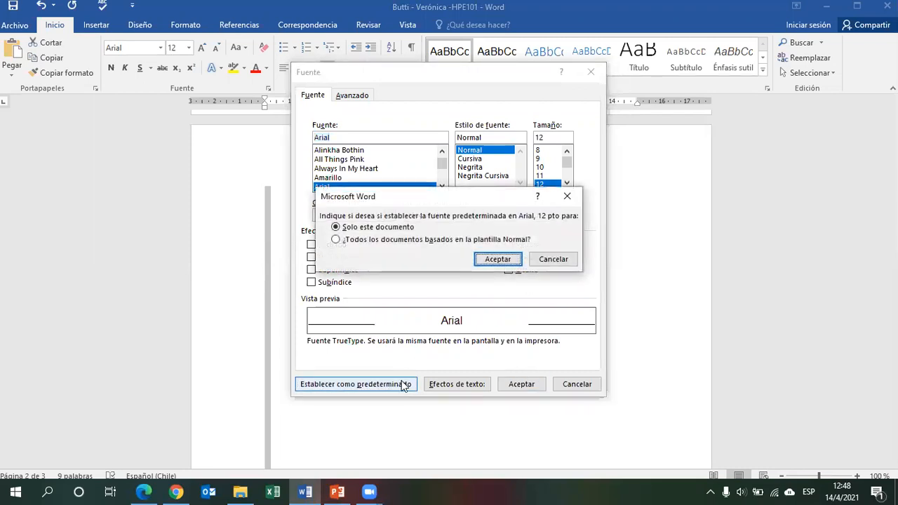
{"action": "left_click", "coordinate": [365, 239]}
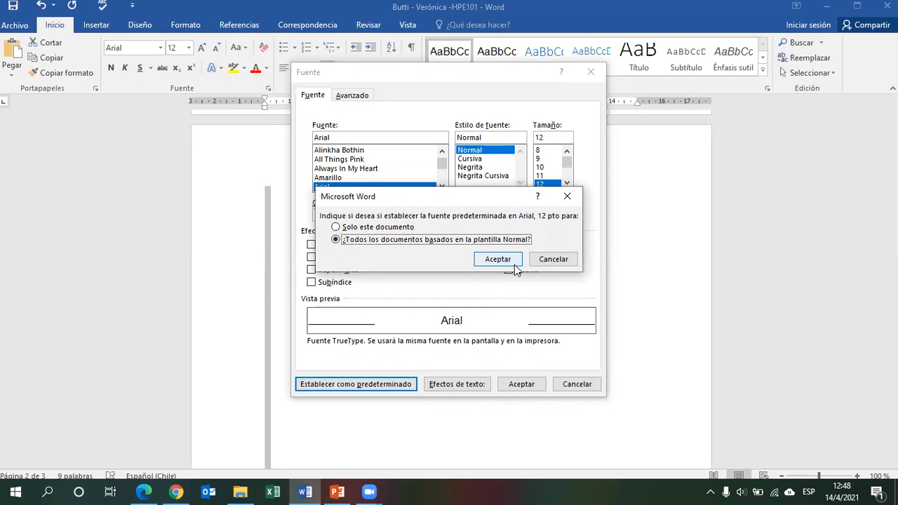
{"action": "left_click", "coordinate": [514, 265]}
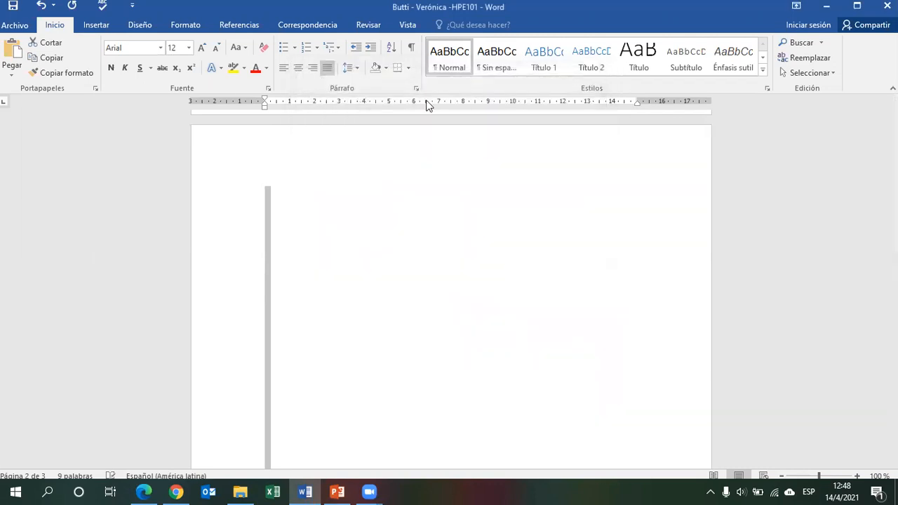
Set the paragraph line spacing to Multiple 1.15 and apply it.
{"action": "left_click", "coordinate": [417, 88]}
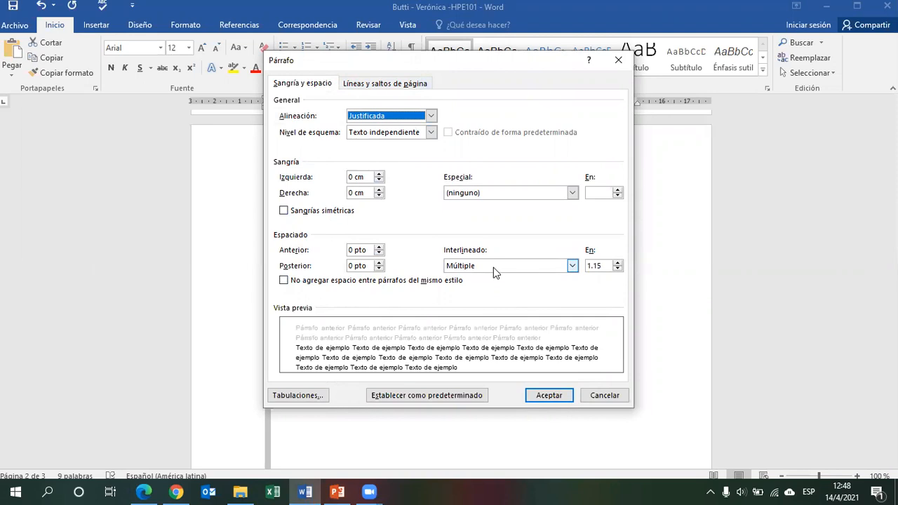
{"action": "left_click_drag", "start_coordinate": [608, 266], "coordinate": [559, 265]}
{"action": "type", "text": "1.15"}
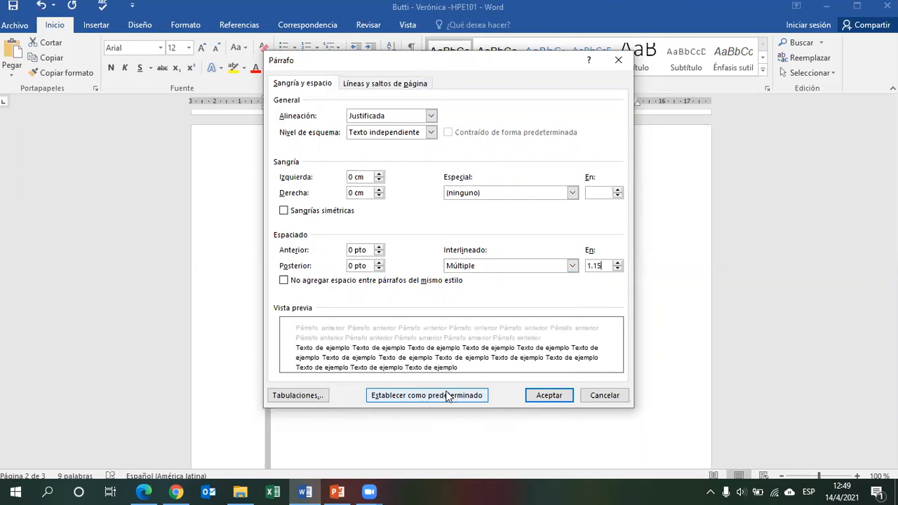
{"action": "left_click", "coordinate": [548, 395]}
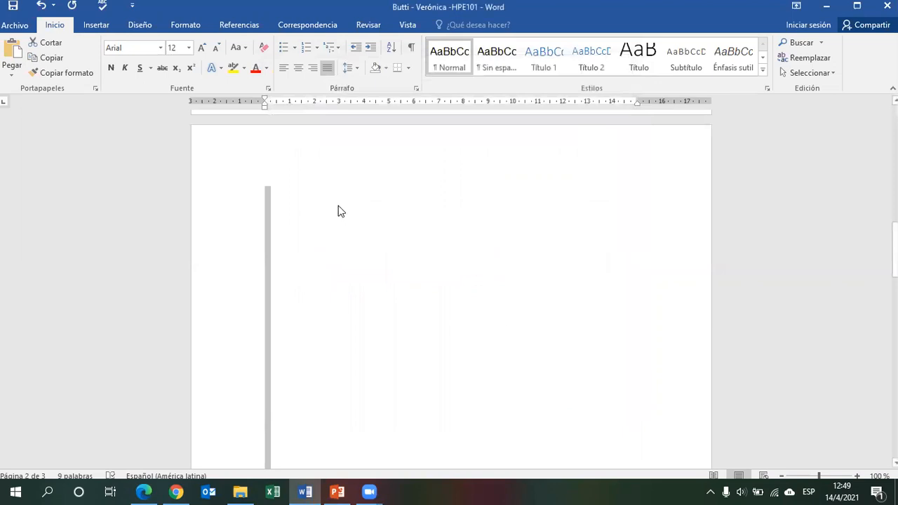
Type the heading INTRODUCCIÓN at the top of page two and make it bold.
{"action": "left_click_drag", "start_coordinate": [894, 250], "coordinate": [895, 242]}
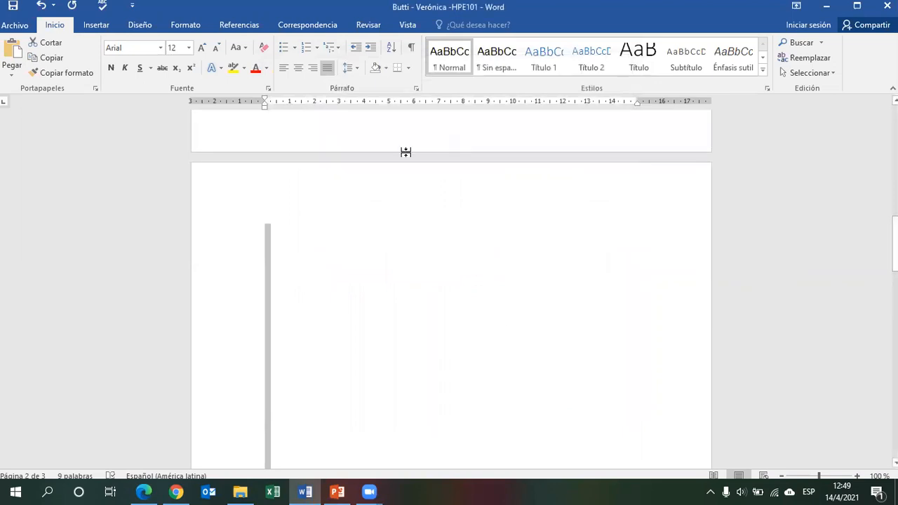
{"action": "left_click", "coordinate": [364, 223]}
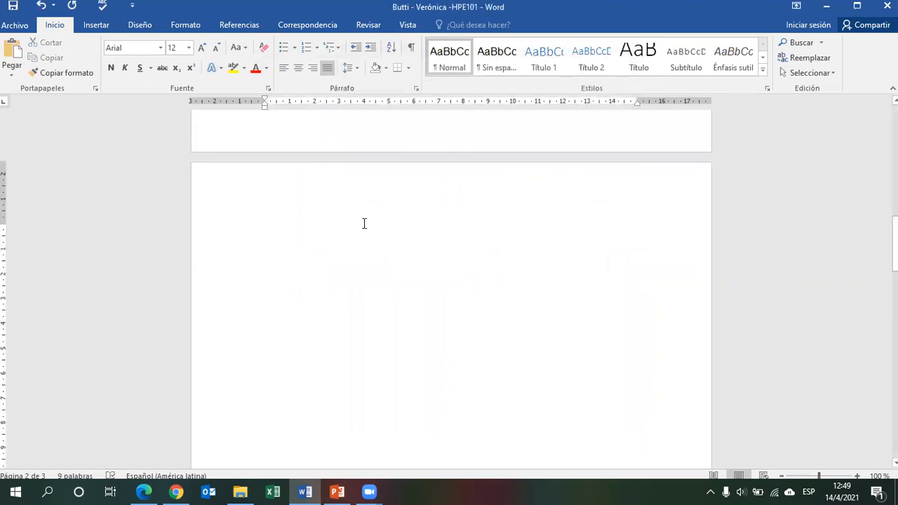
{"action": "type", "text": "INTRODUCCIÓN"}
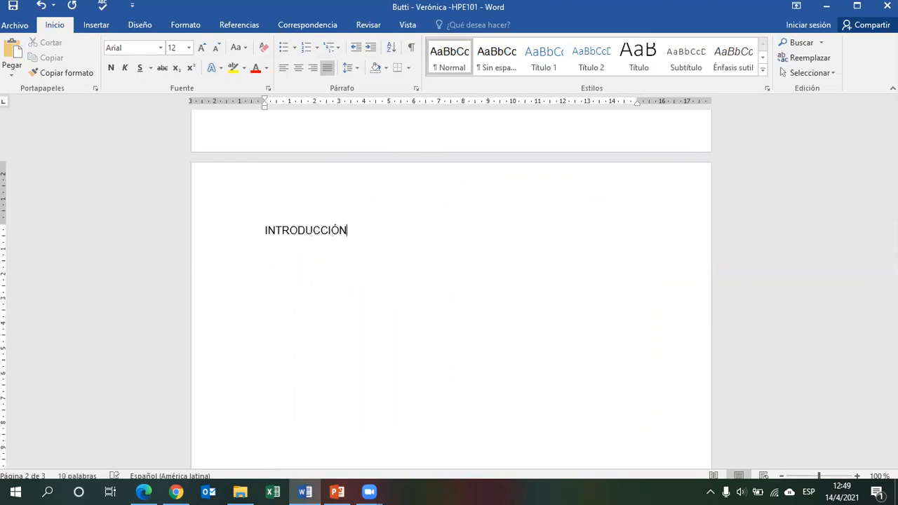
{"action": "key", "text": "Return"}
{"action": "left_click", "coordinate": [198, 237]}
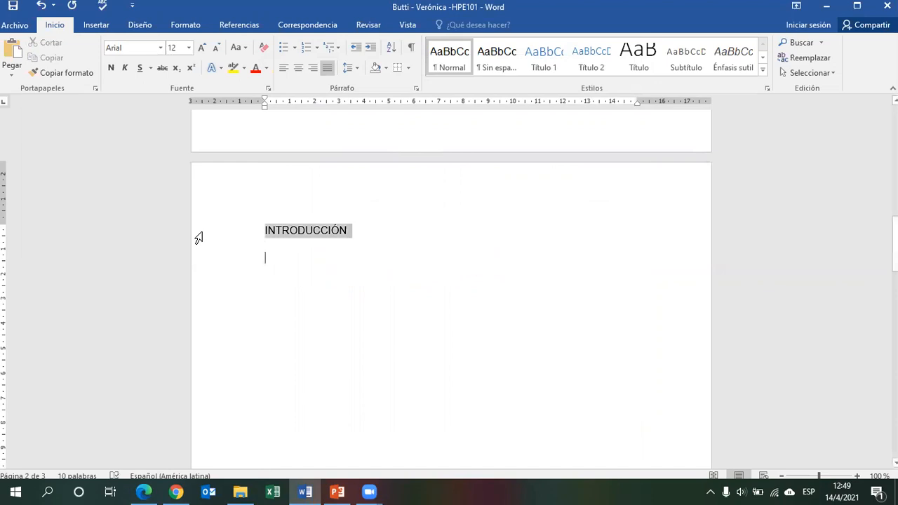
{"action": "left_click", "coordinate": [113, 67]}
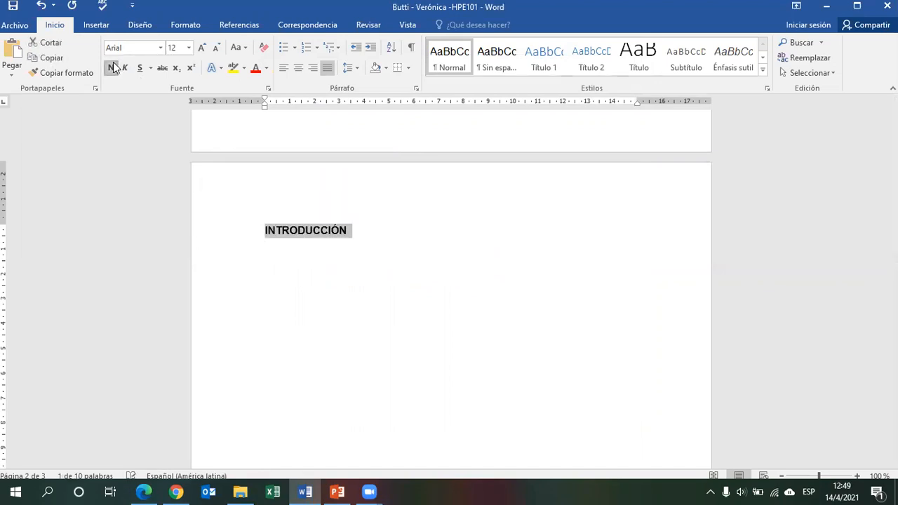
Add the line 150 – 200 palabras below the heading and save the document.
{"action": "left_click", "coordinate": [335, 254]}
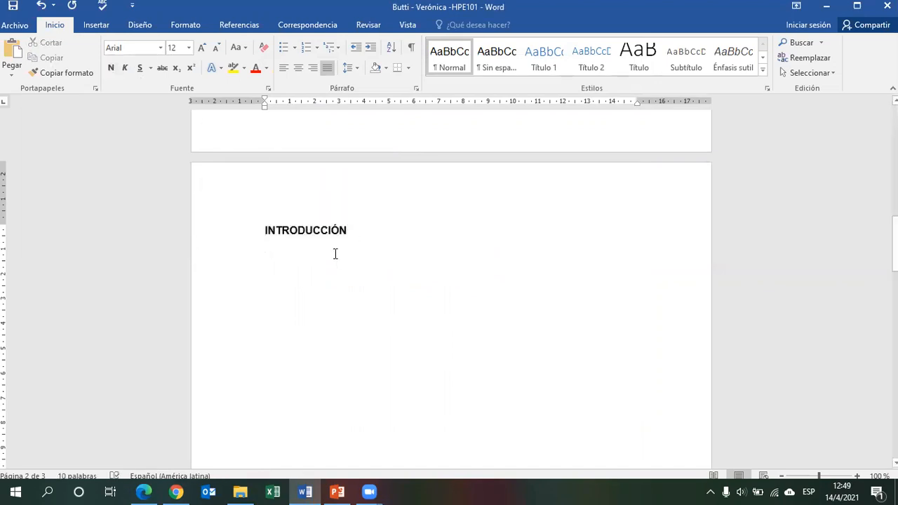
{"action": "type", "text": "150 "}
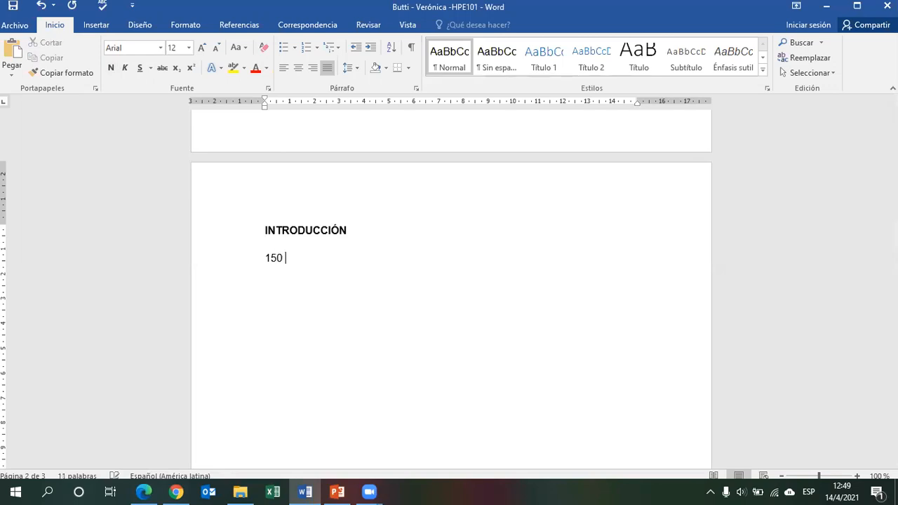
{"action": "type", "text": "- 200 palabras"}
{"action": "key", "text": "ctrl+s"}
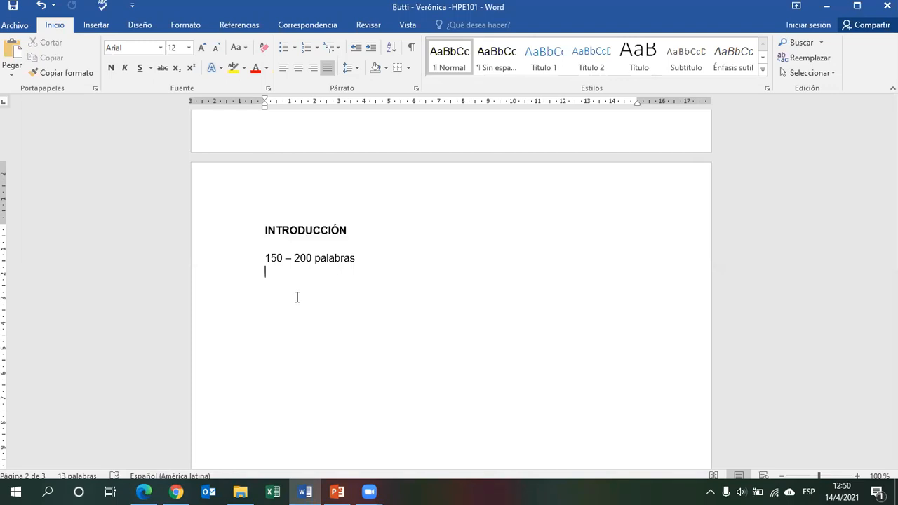
Switch to the assignment PDF to review the formatting, header, page number and introduction requirements, then return to Word.
{"action": "left_click", "coordinate": [226, 265]}
{"action": "left_click", "coordinate": [273, 257]}
{"action": "double_click", "coordinate": [273, 257]}
{"action": "double_click", "coordinate": [309, 259]}
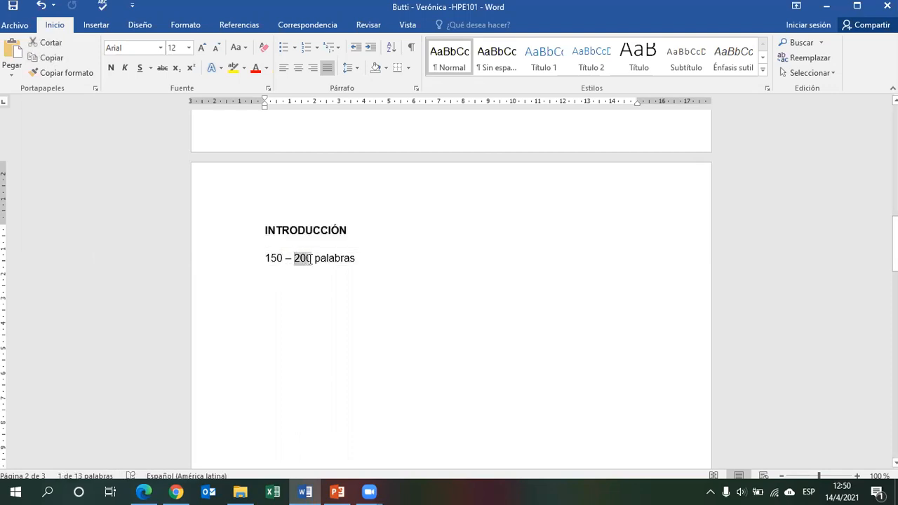
{"action": "left_click", "coordinate": [309, 281]}
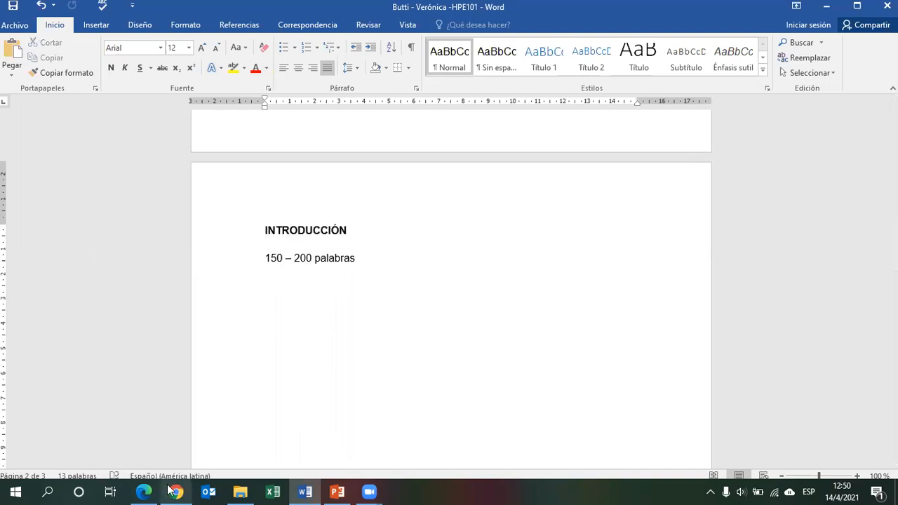
{"action": "left_click", "coordinate": [144, 492]}
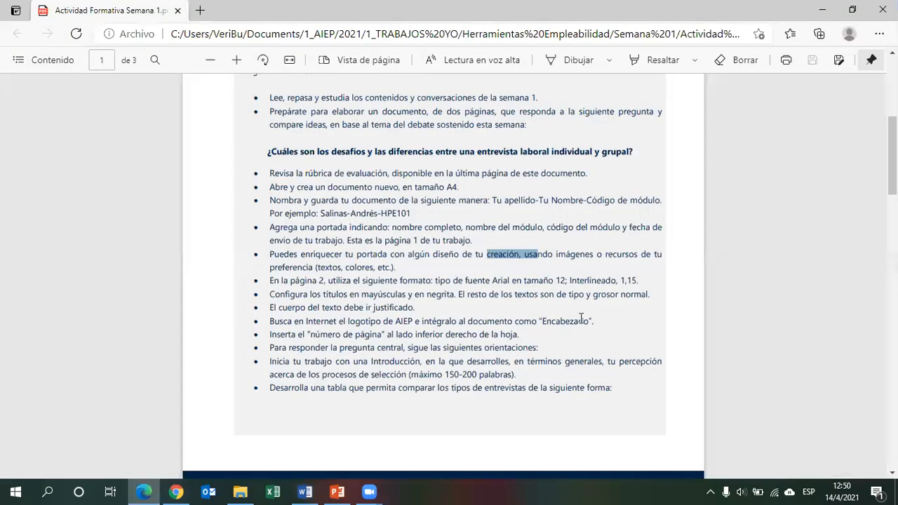
{"action": "left_click_drag", "start_coordinate": [440, 281], "coordinate": [641, 285]}
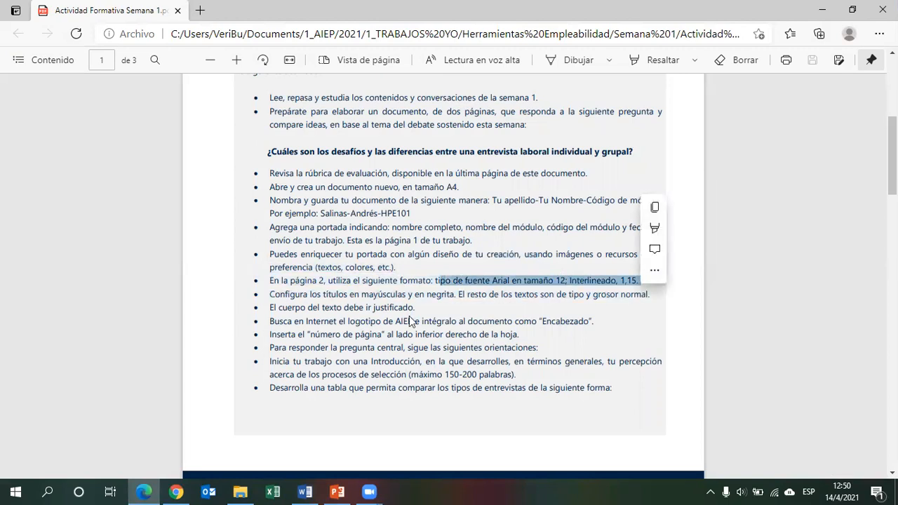
{"action": "left_click_drag", "start_coordinate": [346, 296], "coordinate": [510, 294]}
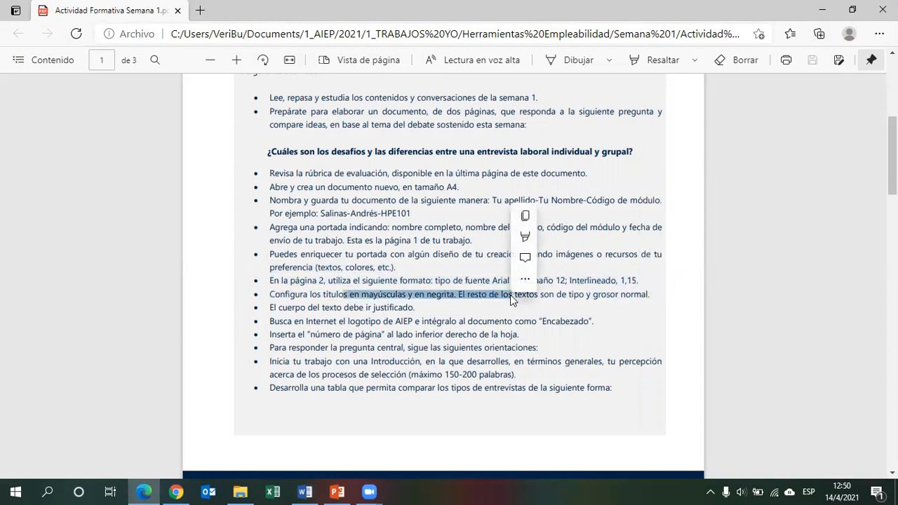
{"action": "left_click_drag", "start_coordinate": [397, 322], "coordinate": [495, 321]}
{"action": "left_click_drag", "start_coordinate": [314, 335], "coordinate": [414, 335]}
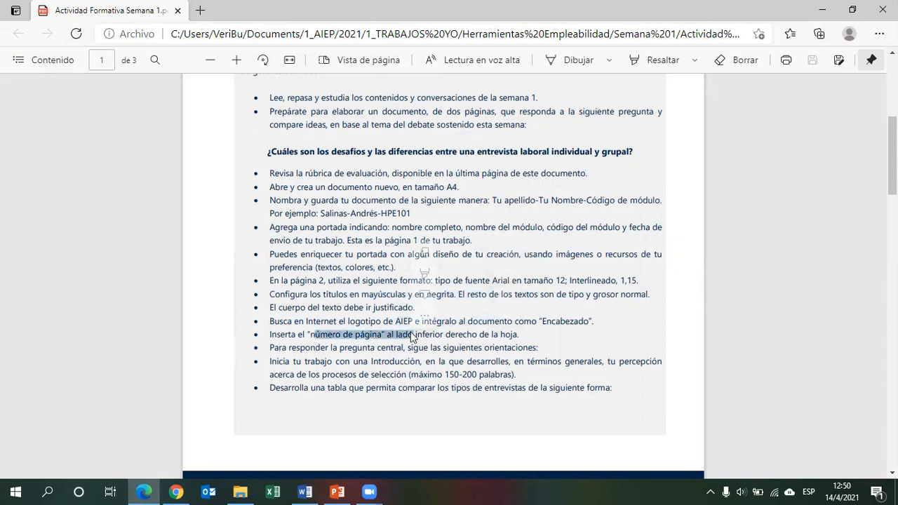
{"action": "left_click", "coordinate": [305, 490]}
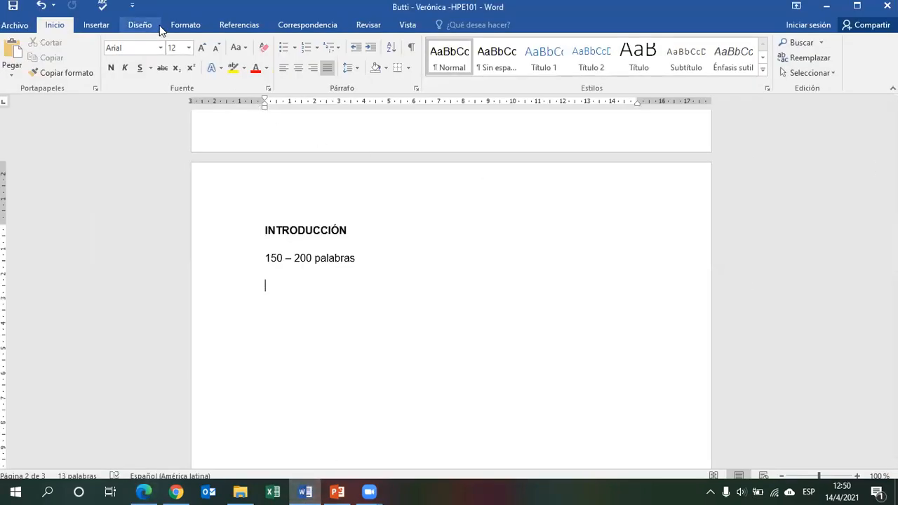
Insert a plain page number at the bottom right of the page and close the footer.
{"action": "left_click", "coordinate": [99, 28]}
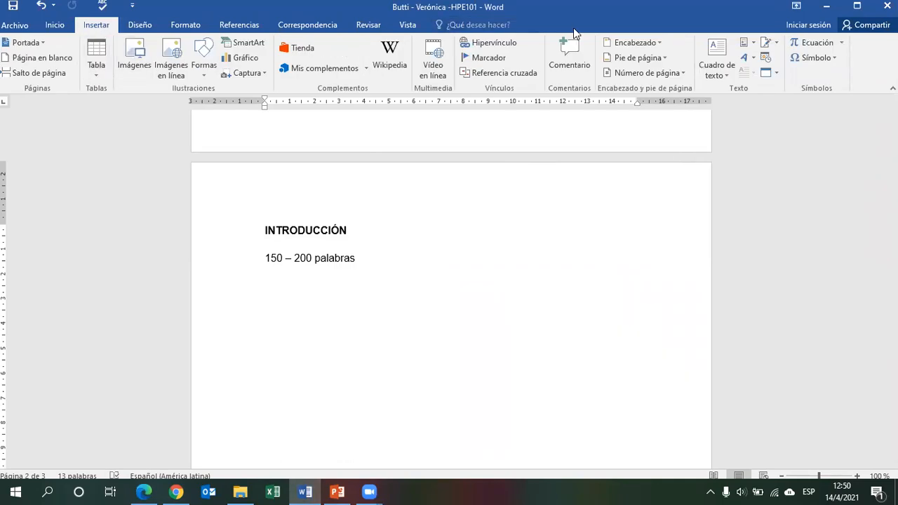
{"action": "left_click", "coordinate": [672, 75]}
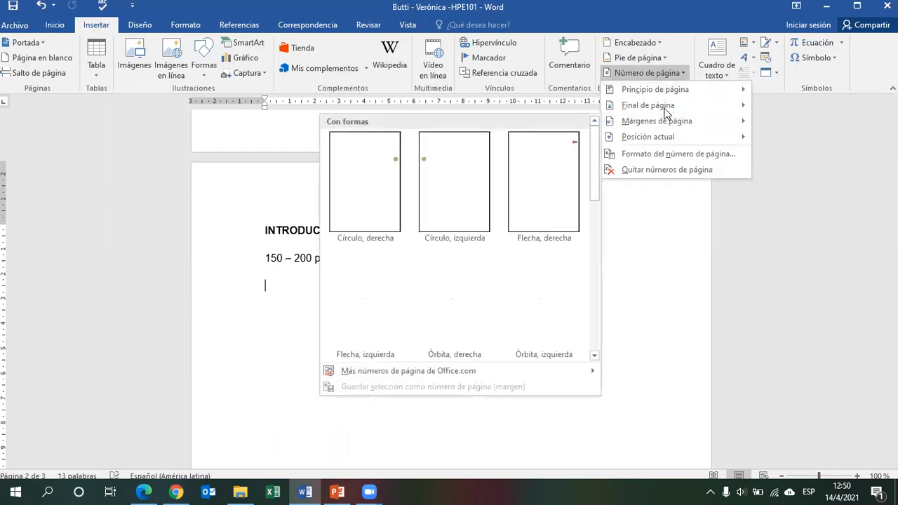
{"action": "mouse_move", "coordinate": [665, 112]}
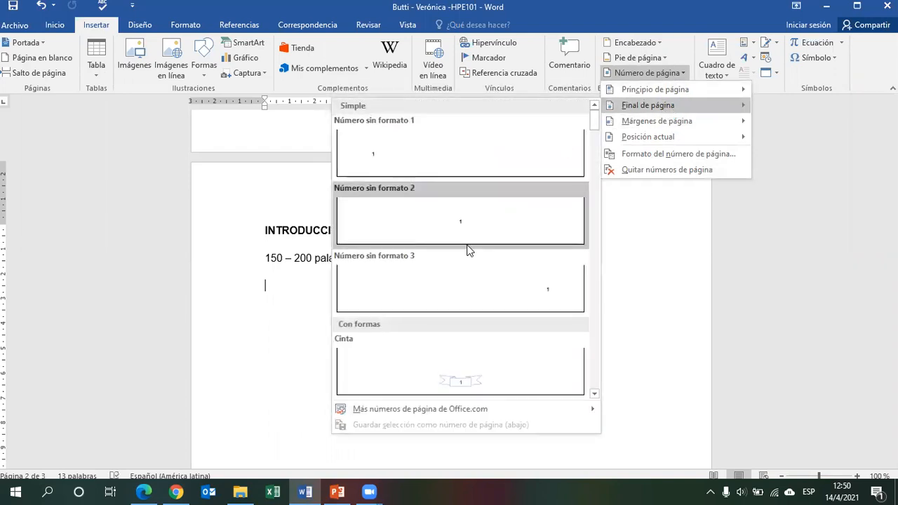
{"action": "left_click", "coordinate": [489, 292]}
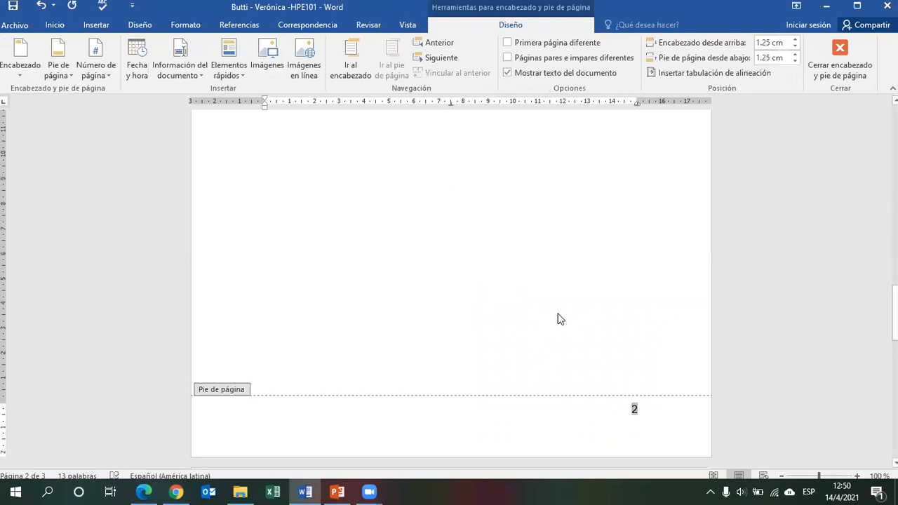
{"action": "double_click", "coordinate": [561, 319]}
{"action": "left_click_drag", "start_coordinate": [895, 324], "coordinate": [895, 271]}
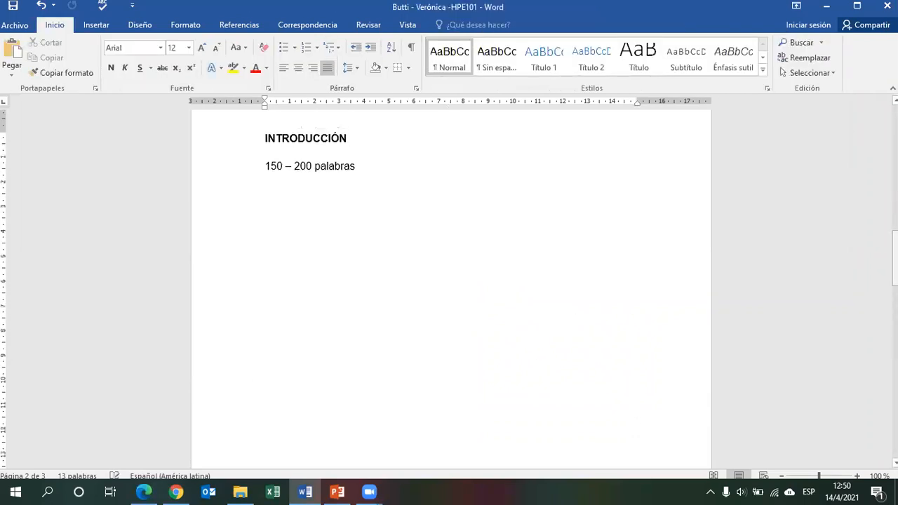
Recheck the page number requirement in the assignment PDF, then return to Word.
{"action": "left_click", "coordinate": [143, 492]}
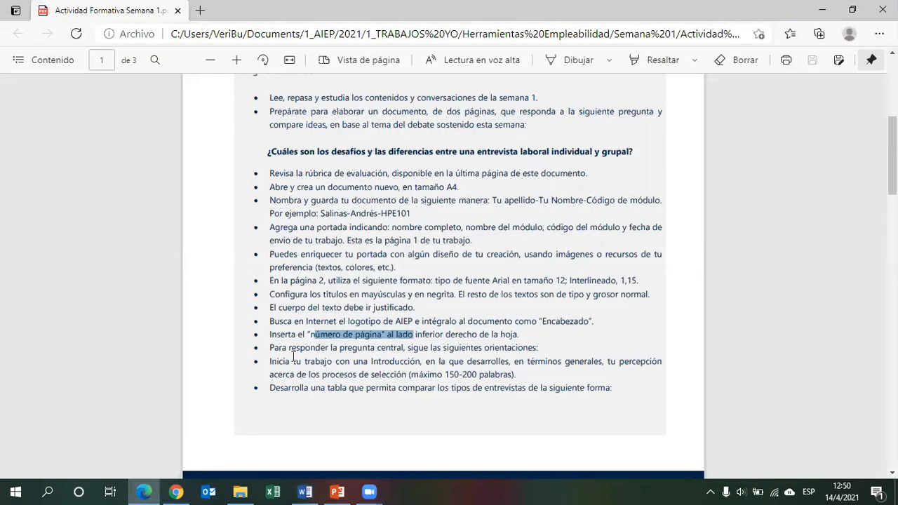
{"action": "scroll", "coordinate": [525, 171], "scroll_direction": "down", "scroll_amount": 3}
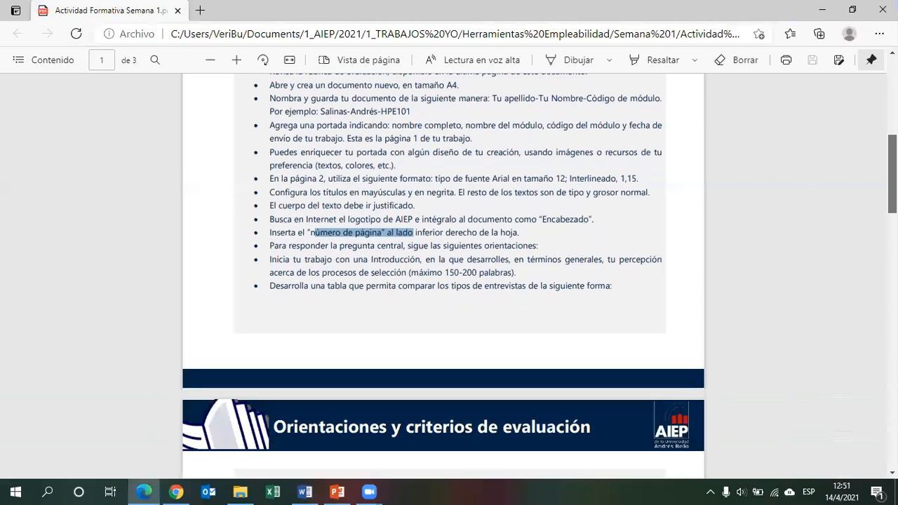
{"action": "left_click_drag", "start_coordinate": [309, 234], "coordinate": [481, 236]}
{"action": "left_click", "coordinate": [303, 492]}
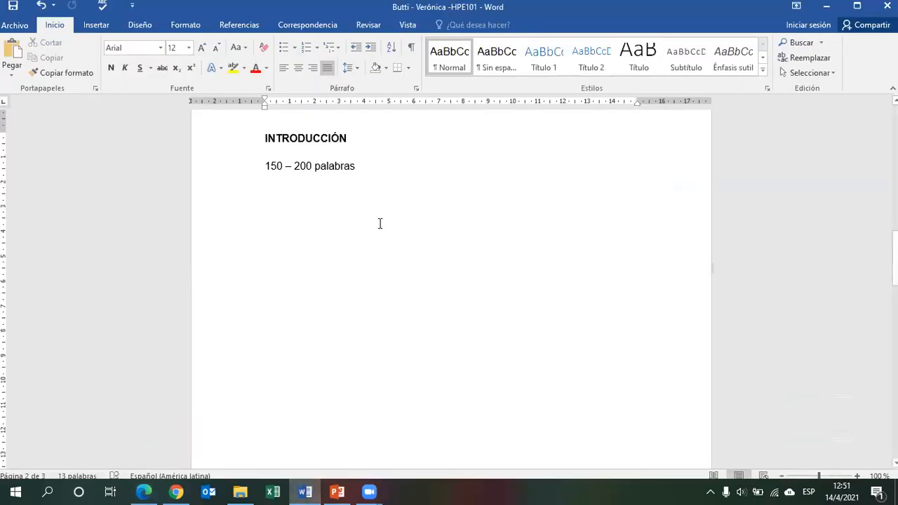
Type the heading DESARROLLO below the introduction text and make it bold.
{"action": "type", "text": "desa"}
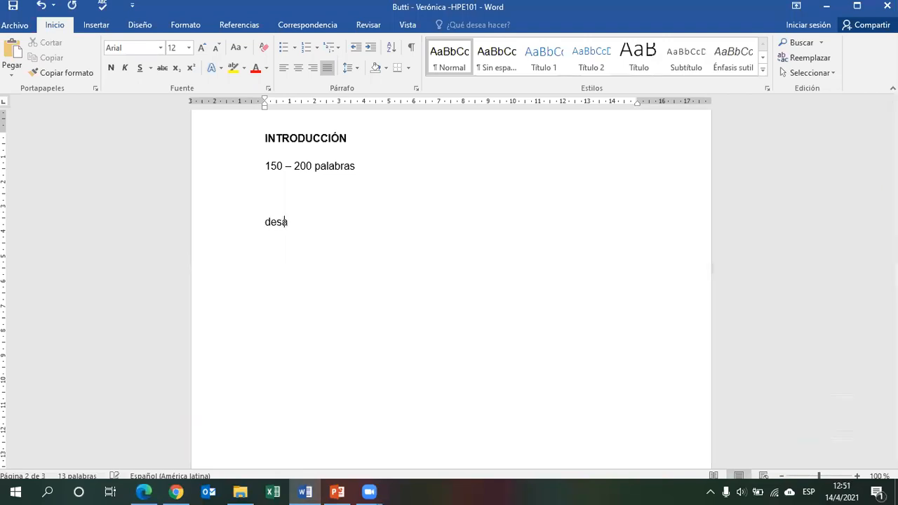
{"action": "type", "text": "rr"}
{"action": "key", "text": "BackSpace"}
{"action": "key", "text": "BackSpace"}
{"action": "key", "text": "BackSpace"}
{"action": "key", "text": "BackSpace"}
{"action": "key", "text": "BackSpace"}
{"action": "key", "text": "BackSpace"}
{"action": "type", "text": "DESARROLLO"}
{"action": "left_click", "coordinate": [203, 225]}
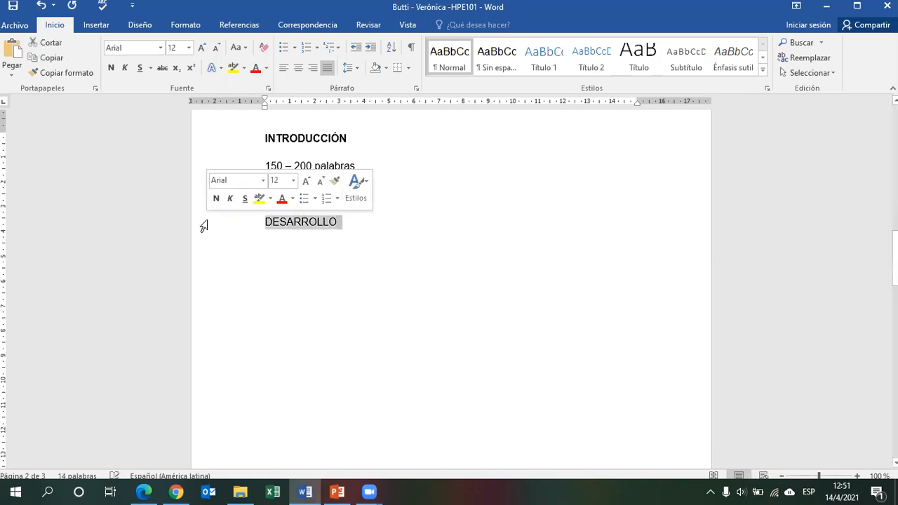
{"action": "left_click", "coordinate": [111, 68]}
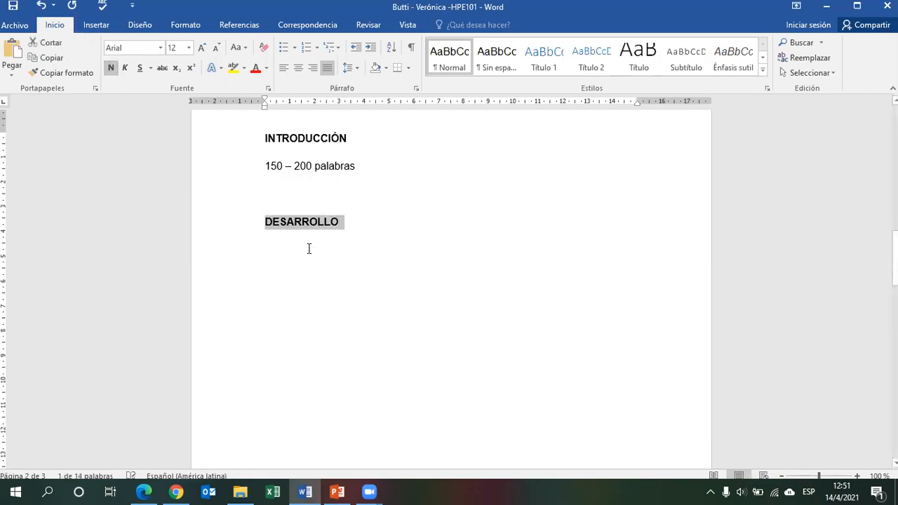
Review the development and table requirements in the assignment PDF and the PowerPoint instructions slide, then return to Word.
{"action": "left_click", "coordinate": [309, 248]}
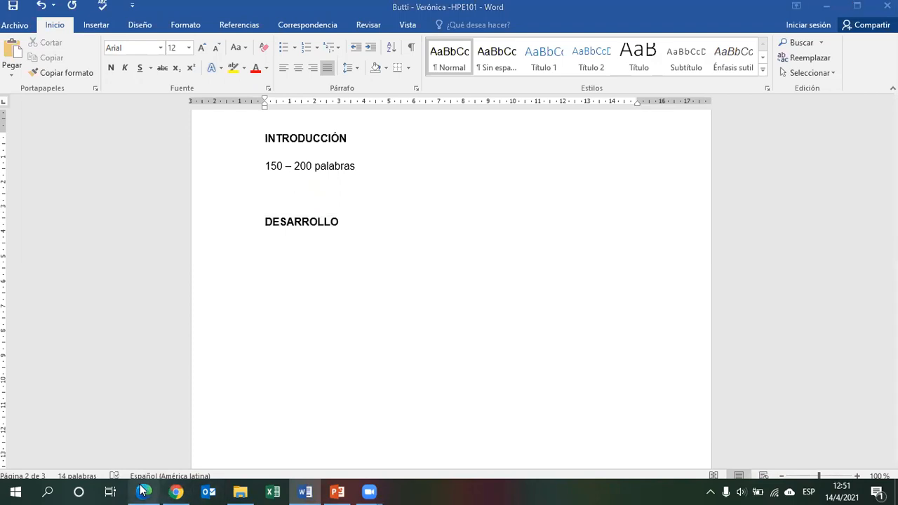
{"action": "left_click", "coordinate": [143, 491]}
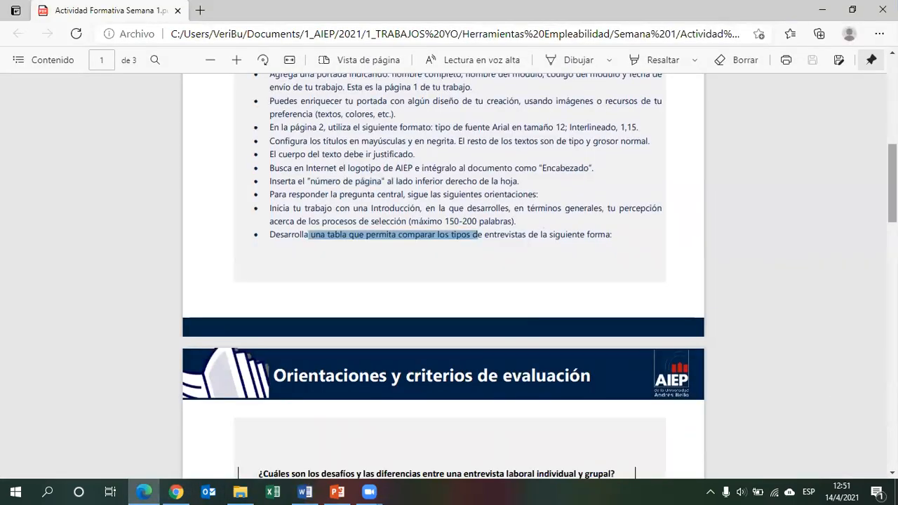
{"action": "scroll", "coordinate": [442, 280], "scroll_direction": "down", "scroll_amount": 3}
{"action": "left_click", "coordinate": [351, 491]}
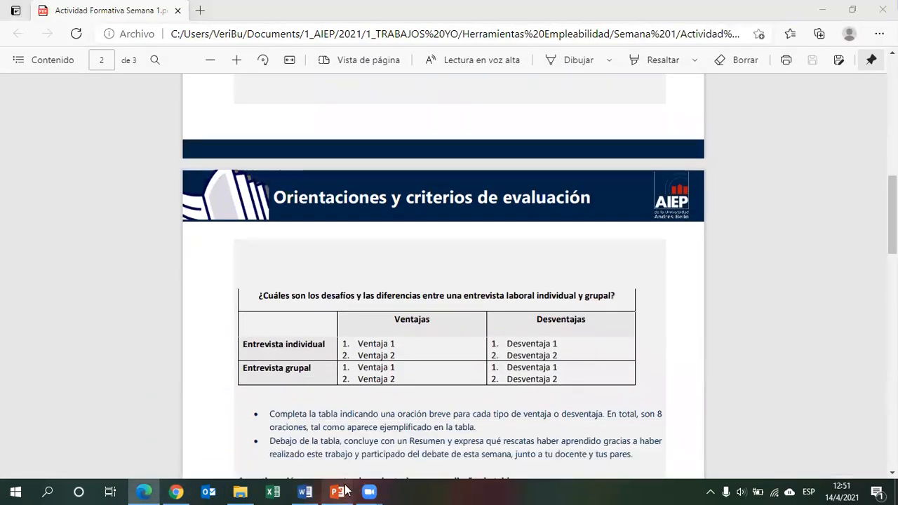
{"action": "scroll", "coordinate": [133, 337], "scroll_direction": "down", "scroll_amount": 1}
{"action": "left_click", "coordinate": [135, 394]}
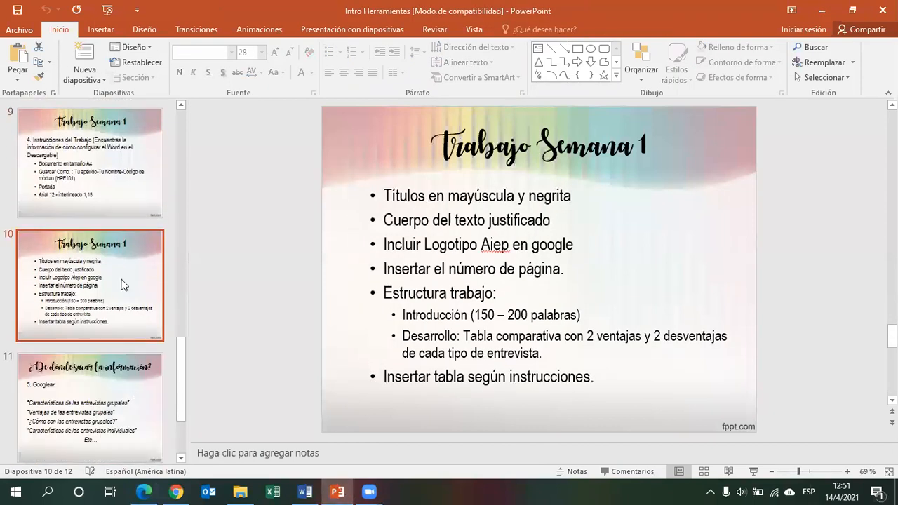
{"action": "left_click", "coordinate": [355, 324]}
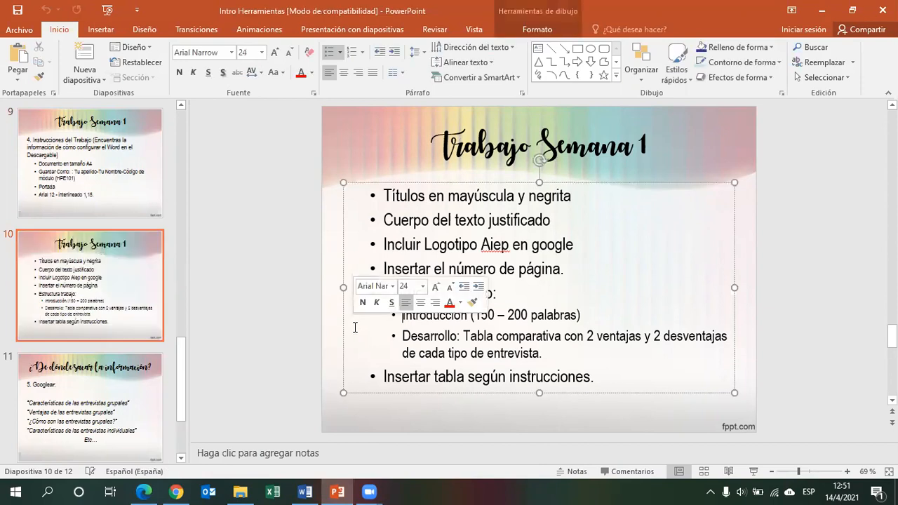
{"action": "left_click_drag", "start_coordinate": [546, 356], "coordinate": [464, 339]}
{"action": "left_click", "coordinate": [547, 353]}
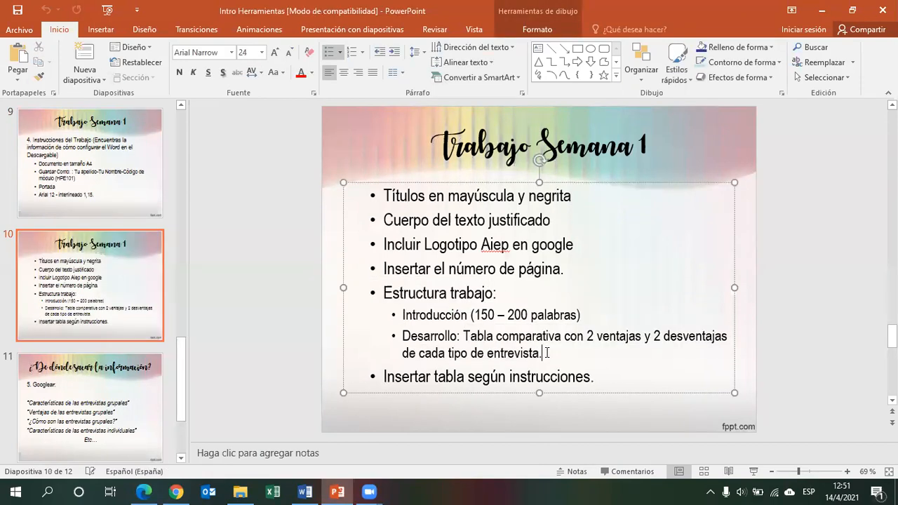
{"action": "left_click_drag", "start_coordinate": [565, 337], "coordinate": [679, 343]}
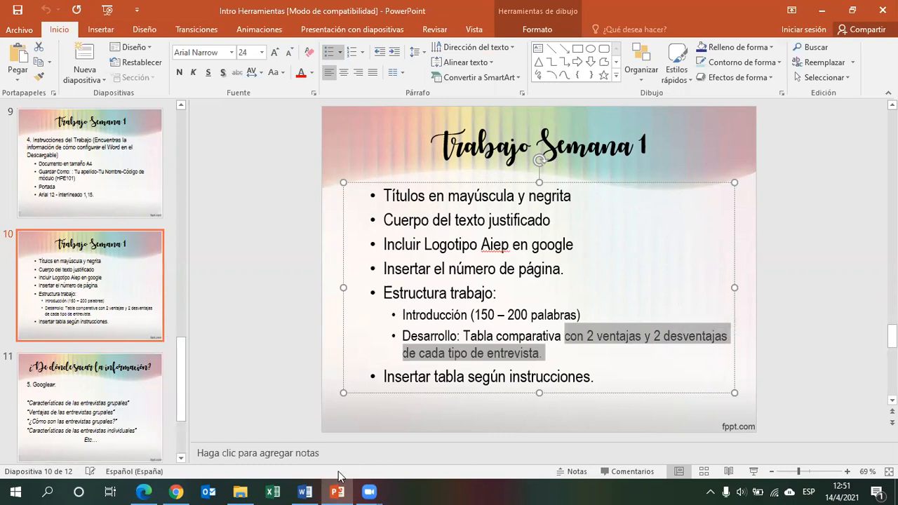
{"action": "left_click", "coordinate": [306, 491]}
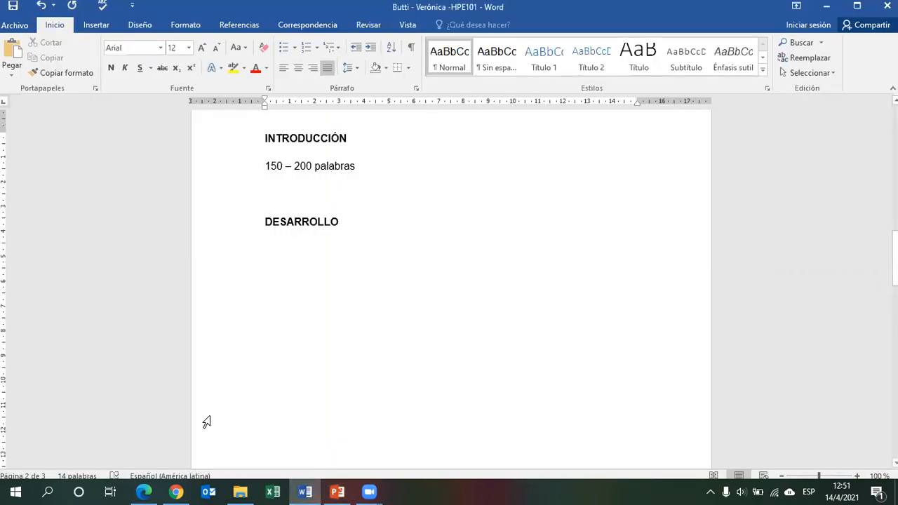
{"action": "left_click", "coordinate": [142, 491]}
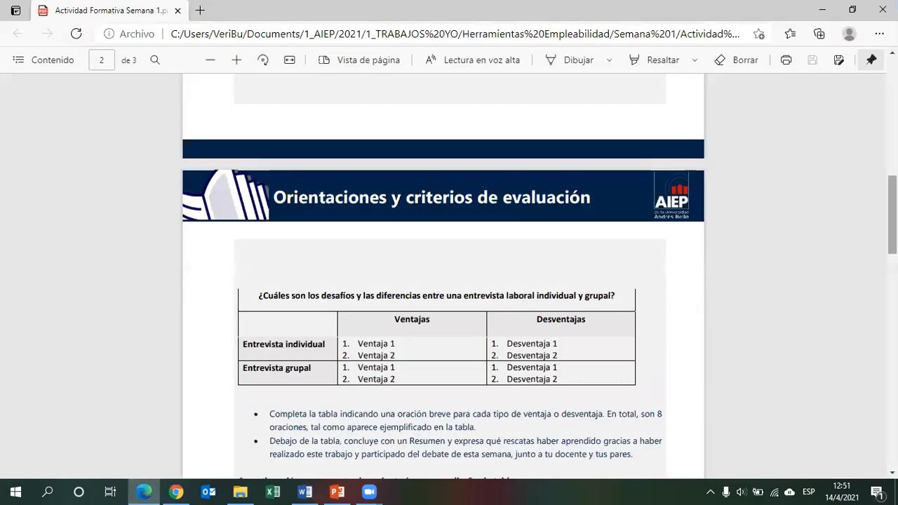
{"action": "scroll", "coordinate": [526, 169], "scroll_direction": "down", "scroll_amount": 2}
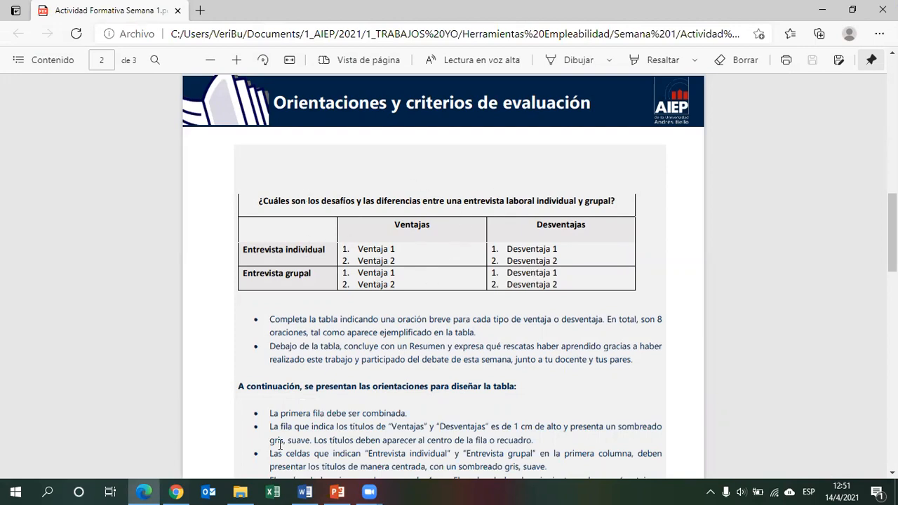
{"action": "left_click", "coordinate": [305, 491]}
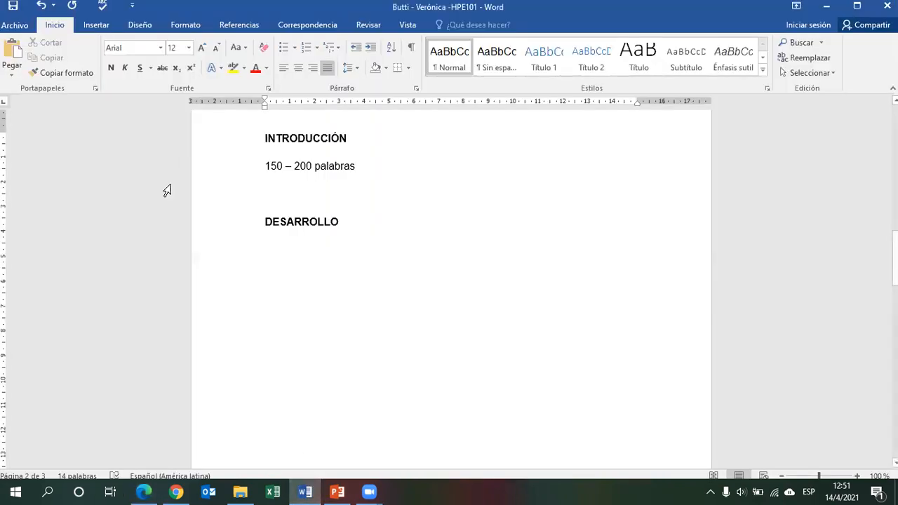
Insert a table of 3 columns and 4 rows below the DESARROLLO heading.
{"action": "left_click", "coordinate": [91, 25]}
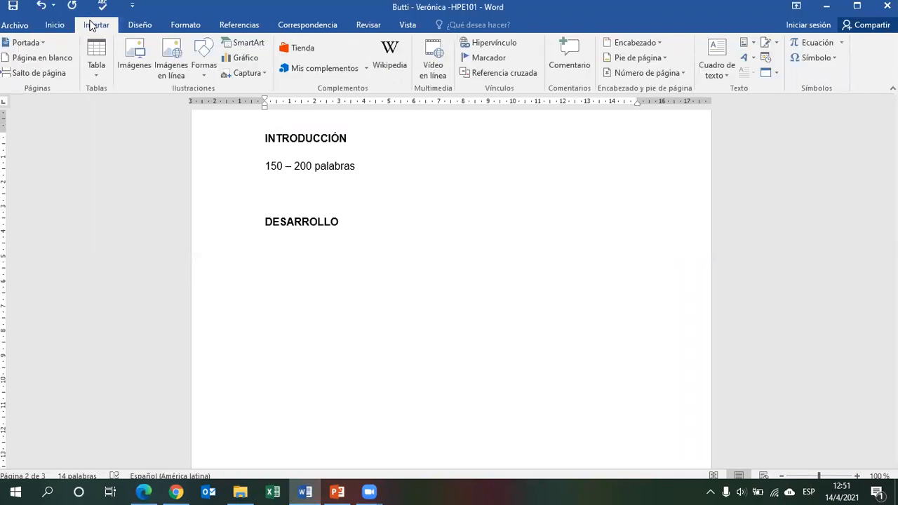
{"action": "left_click", "coordinate": [96, 57]}
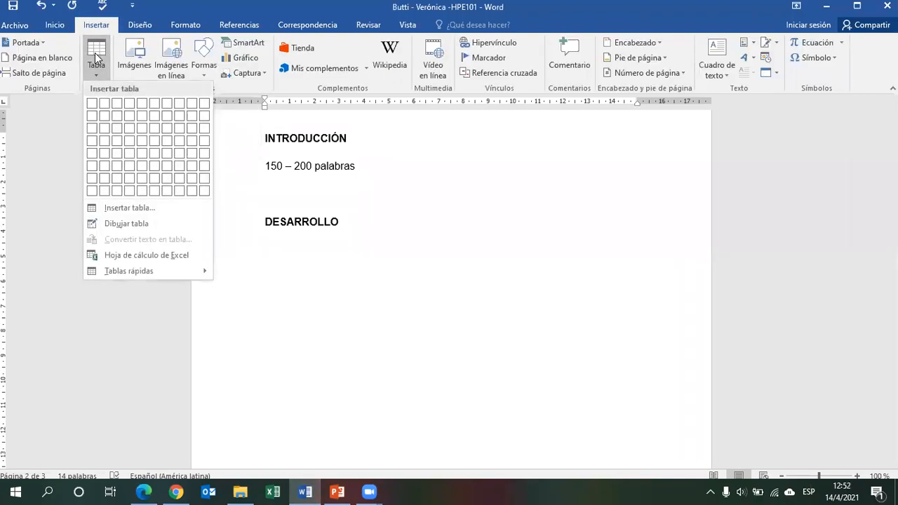
{"action": "left_click", "coordinate": [114, 144]}
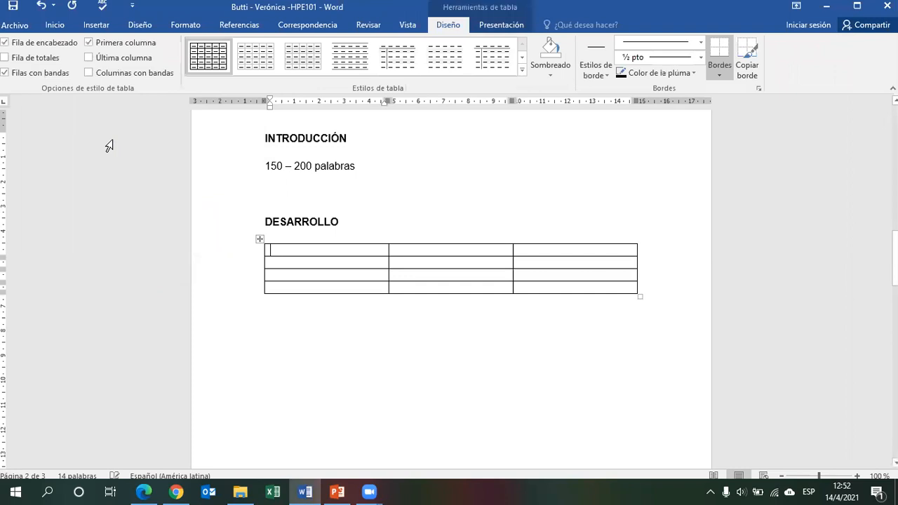
Check the table layout shown in the assignment PDF, then return to Word.
{"action": "left_click", "coordinate": [144, 491]}
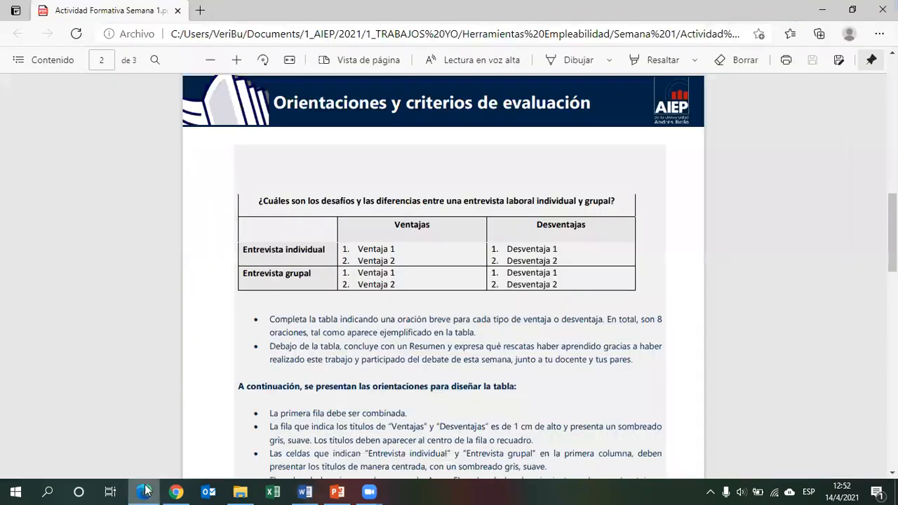
{"action": "left_click_drag", "start_coordinate": [265, 201], "coordinate": [609, 209]}
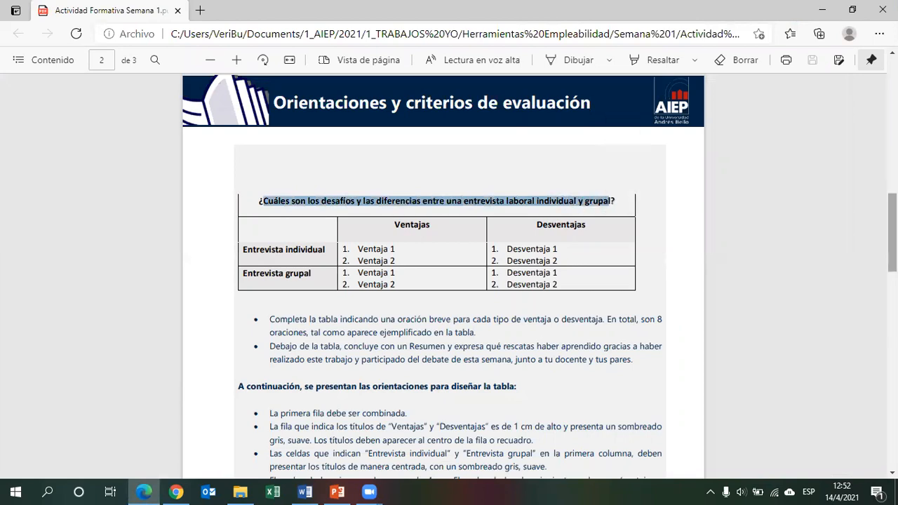
{"action": "left_click_drag", "start_coordinate": [892, 255], "coordinate": [892, 260]}
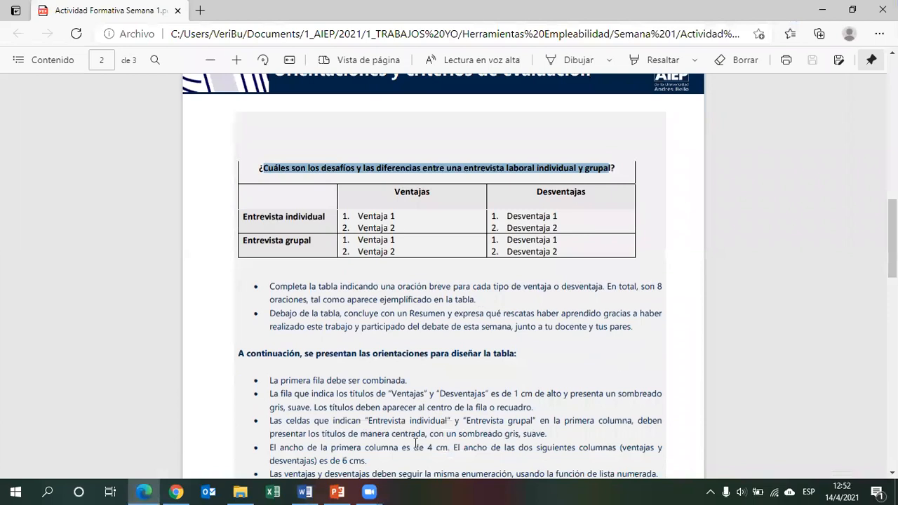
{"action": "left_click", "coordinate": [304, 489]}
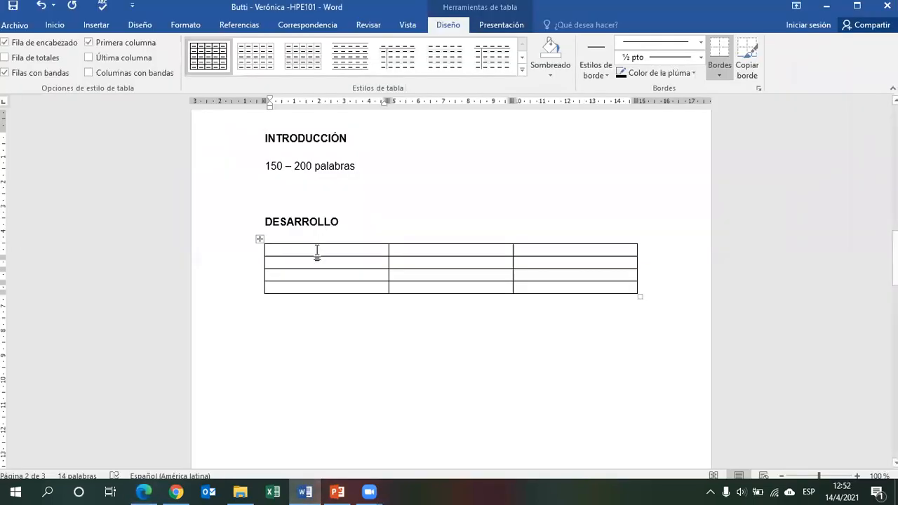
Merge the cells of the table's first row into one cell.
{"action": "left_click_drag", "start_coordinate": [316, 252], "coordinate": [430, 246]}
{"action": "left_click_drag", "start_coordinate": [540, 240], "coordinate": [562, 241]}
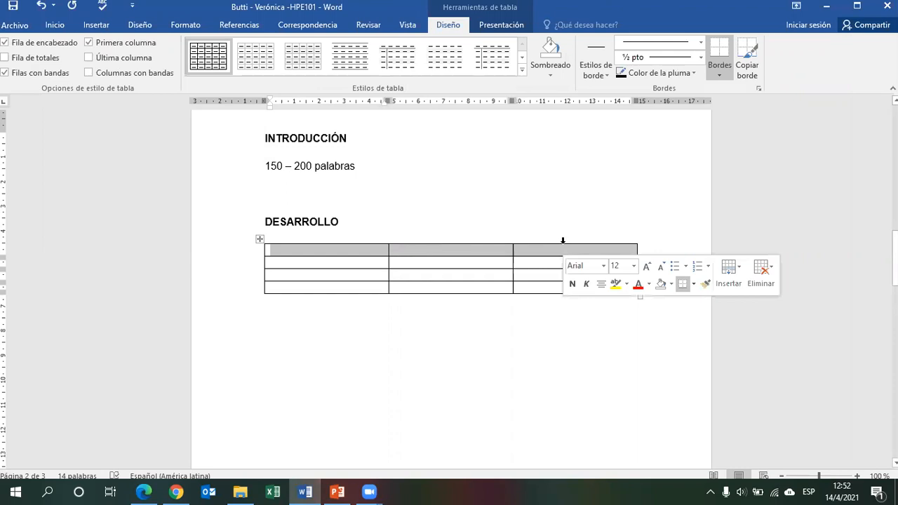
{"action": "left_click", "coordinate": [177, 25]}
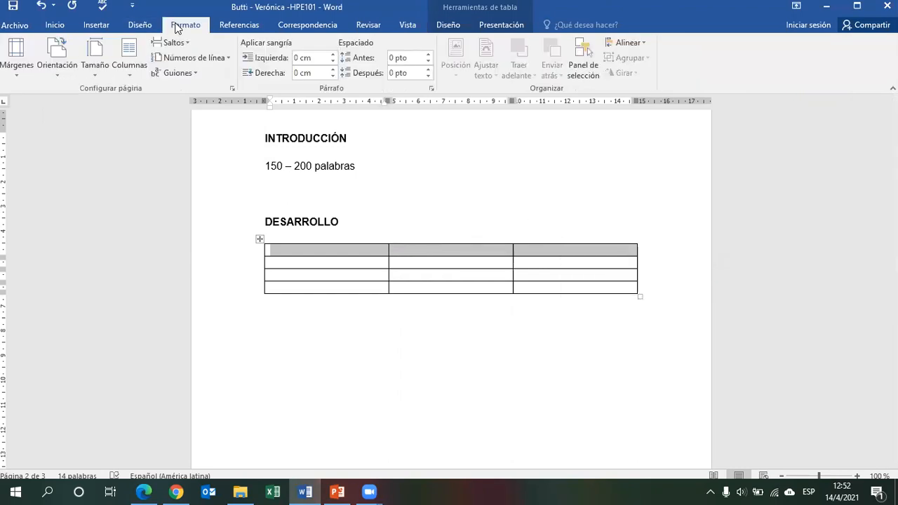
{"action": "left_click", "coordinate": [121, 213]}
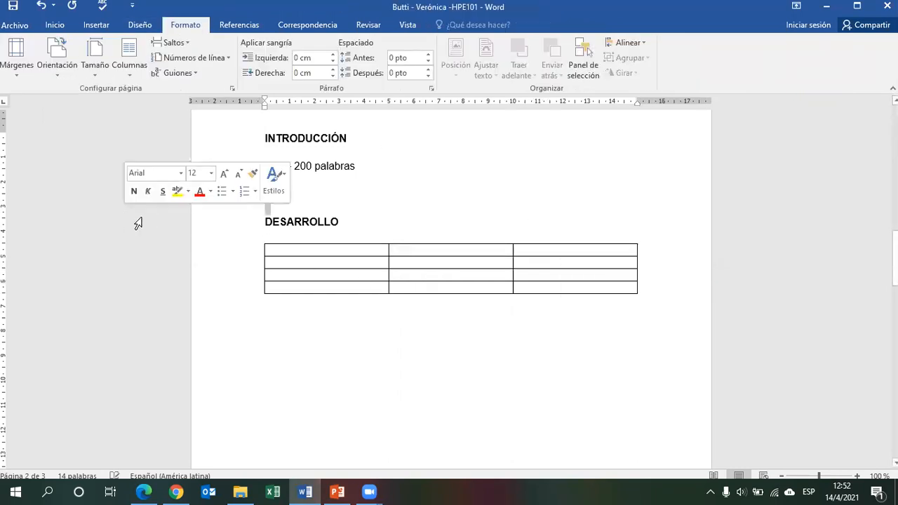
{"action": "left_click", "coordinate": [20, 251]}
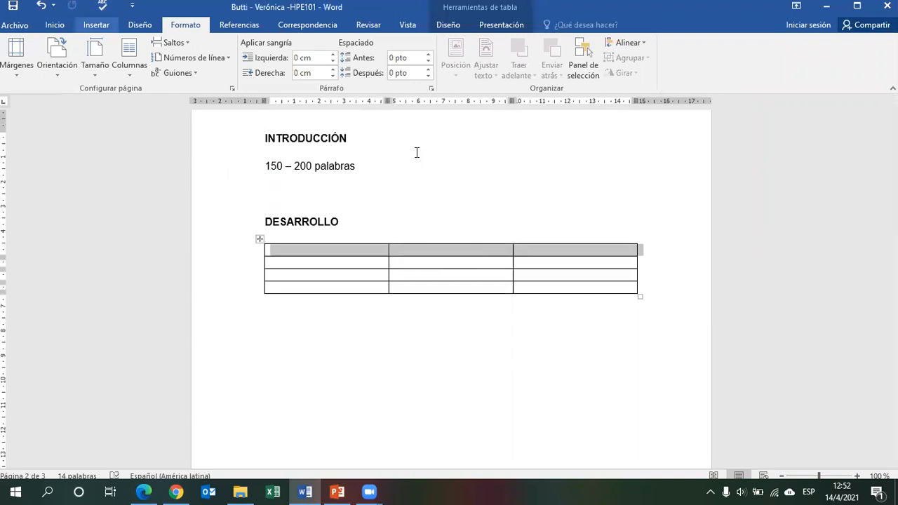
{"action": "right_click", "coordinate": [293, 255]}
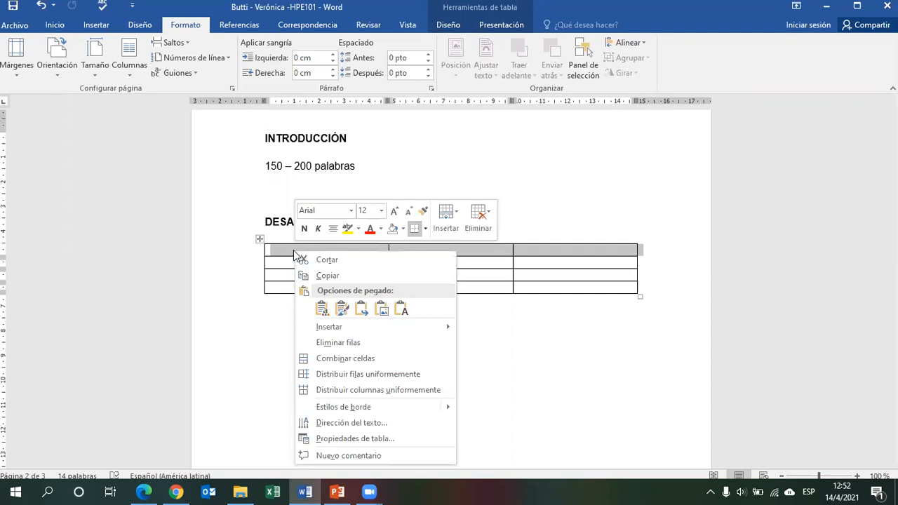
{"action": "left_click", "coordinate": [386, 362]}
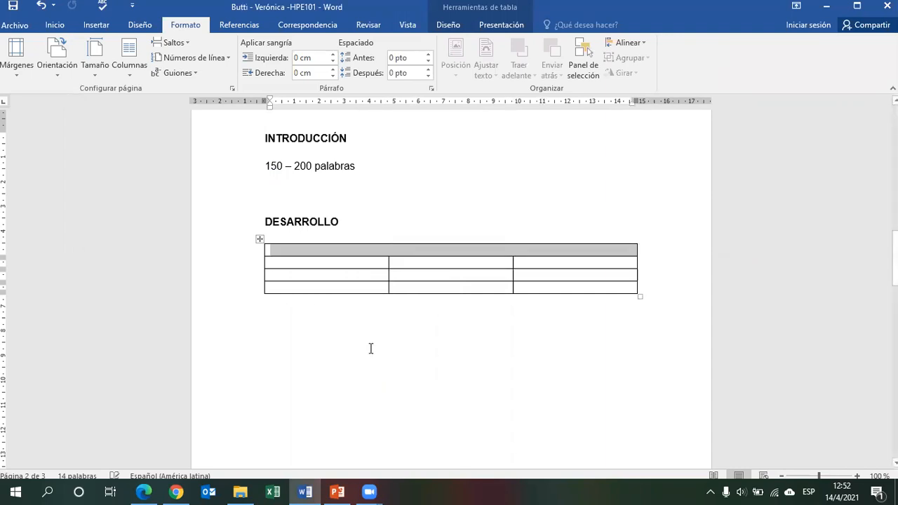
{"action": "left_click", "coordinate": [309, 343]}
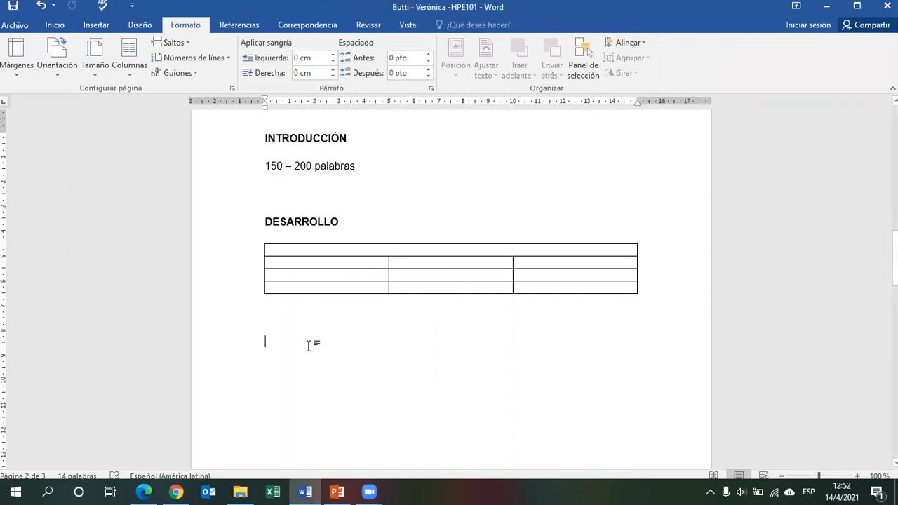
Copy the question ¿Cuáles son los desafíos y las diferencias entre una entrevista laboral individual y grupal? from the PDF into the merged first row.
{"action": "left_click", "coordinate": [150, 489]}
{"action": "left_click_drag", "start_coordinate": [260, 168], "coordinate": [618, 169]}
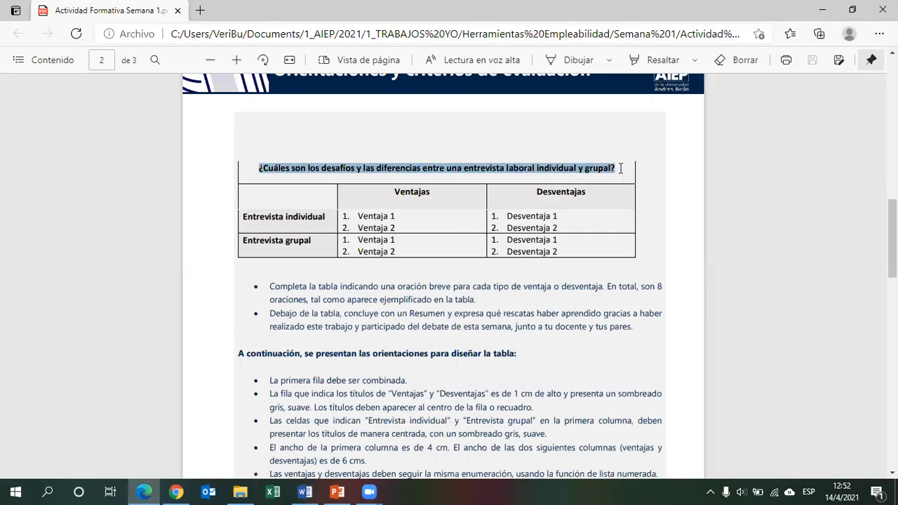
{"action": "right_click", "coordinate": [524, 169]}
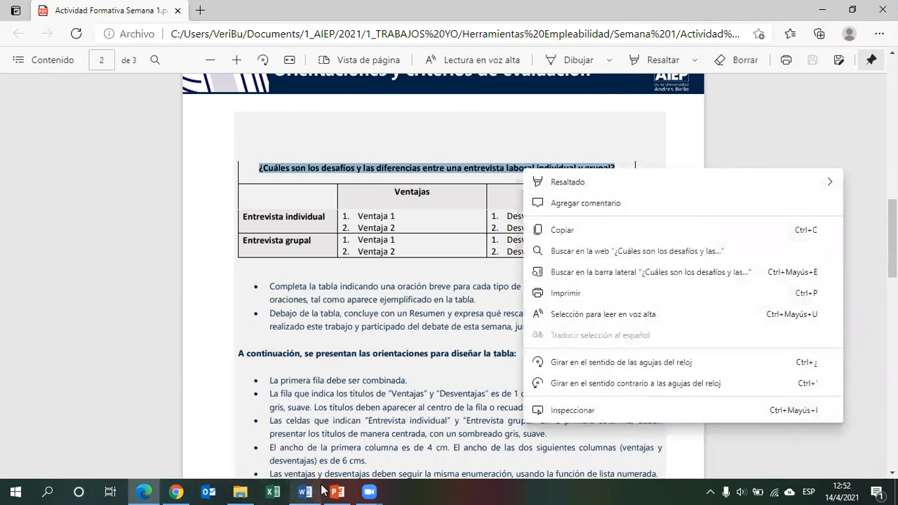
{"action": "left_click", "coordinate": [592, 230]}
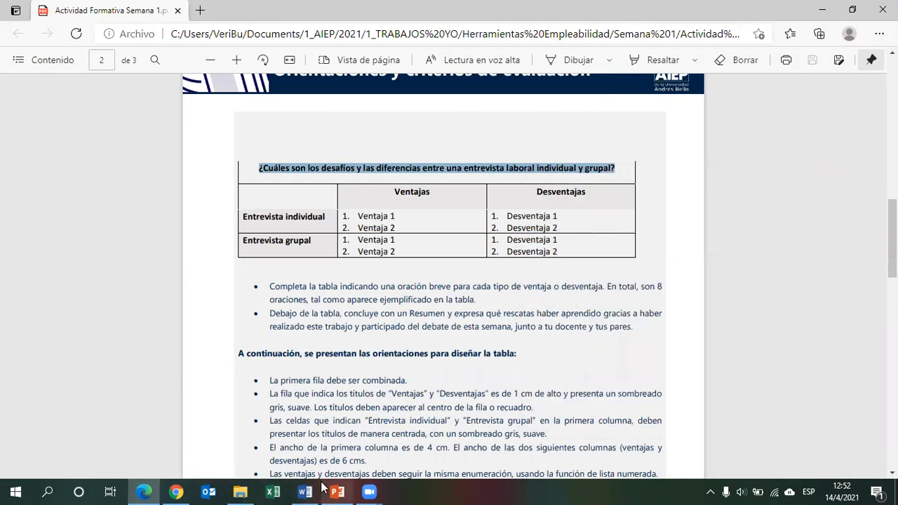
{"action": "left_click", "coordinate": [305, 491]}
{"action": "left_click", "coordinate": [378, 251]}
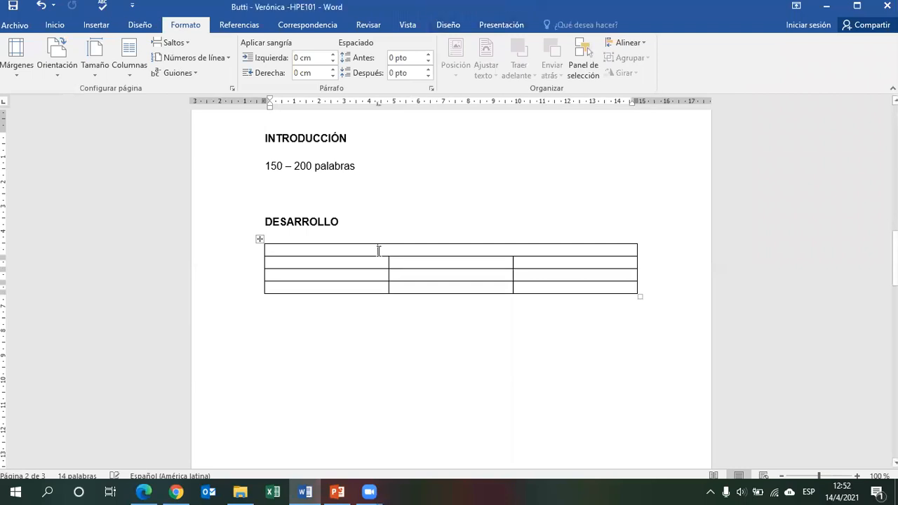
{"action": "key", "text": "ctrl+v"}
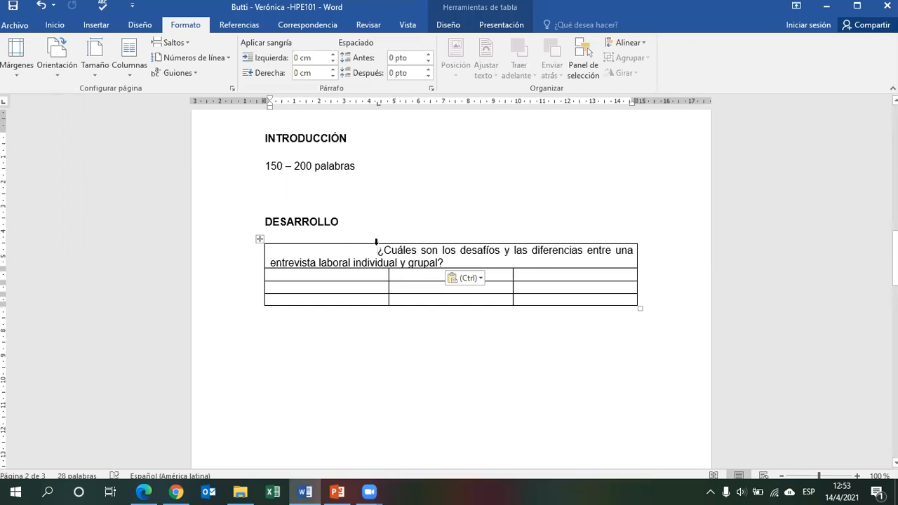
{"action": "key", "text": "BackSpace"}
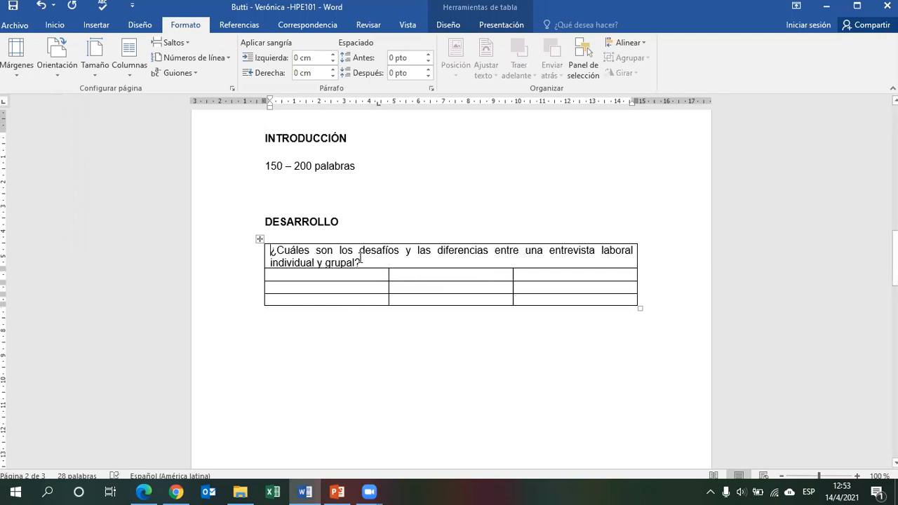
Center-align all the table's contents and make the question in the merged first row bold.
{"action": "left_click_drag", "start_coordinate": [360, 261], "coordinate": [270, 250]}
{"action": "left_click", "coordinate": [44, 26]}
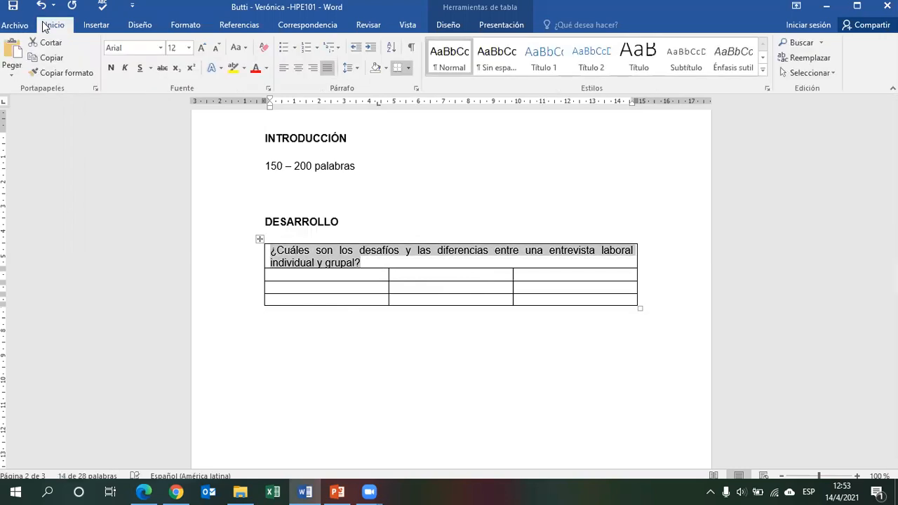
{"action": "left_click", "coordinate": [299, 70]}
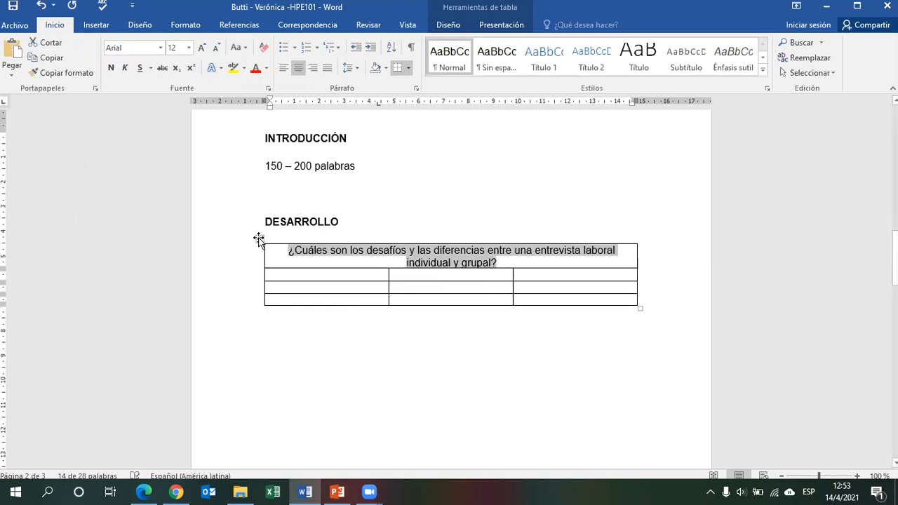
{"action": "left_click", "coordinate": [259, 239]}
{"action": "left_click", "coordinate": [298, 70]}
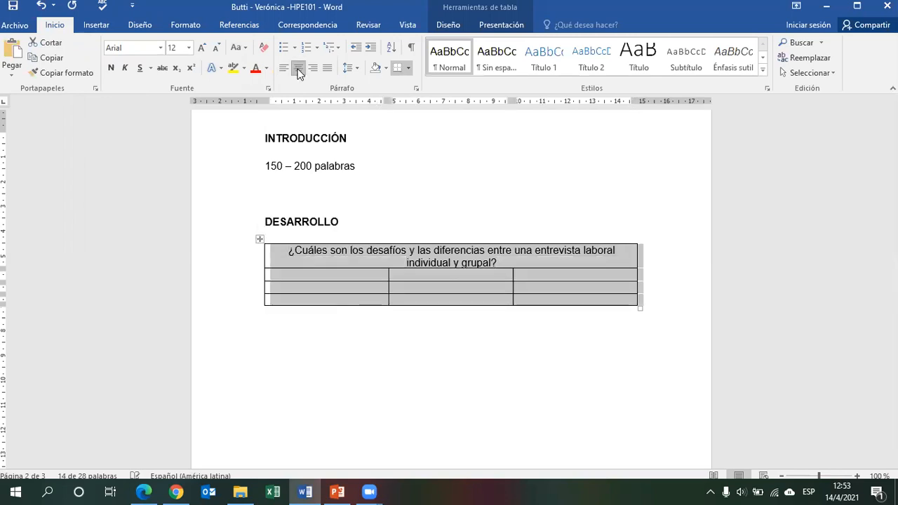
{"action": "left_click", "coordinate": [112, 68]}
{"action": "left_click", "coordinate": [112, 68]}
{"action": "left_click", "coordinate": [295, 253]}
{"action": "left_click_drag", "start_coordinate": [484, 268], "coordinate": [513, 257]}
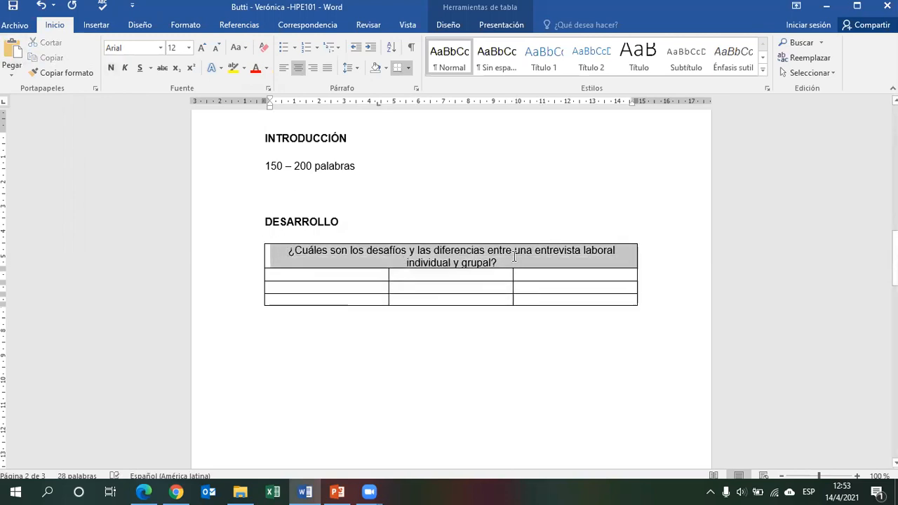
{"action": "left_click", "coordinate": [111, 68]}
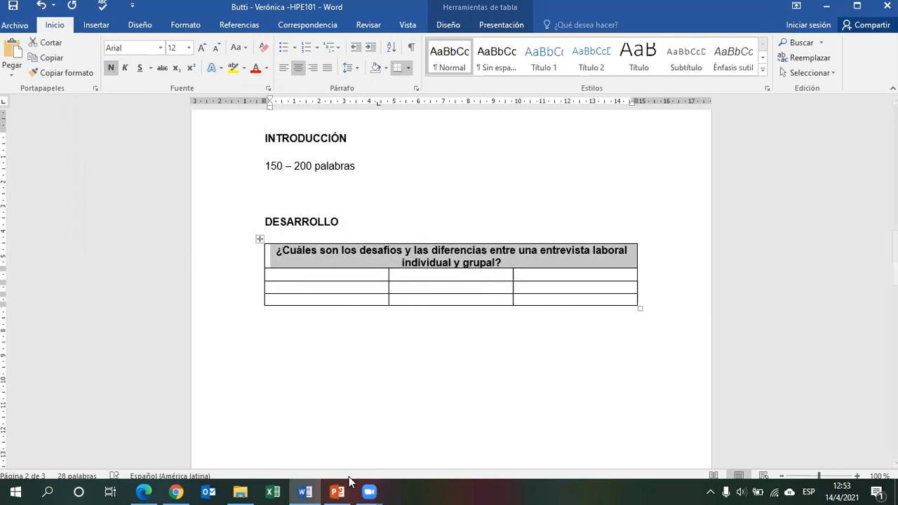
Center-align the second and third cells of the table's second row.
{"action": "left_click", "coordinate": [143, 492]}
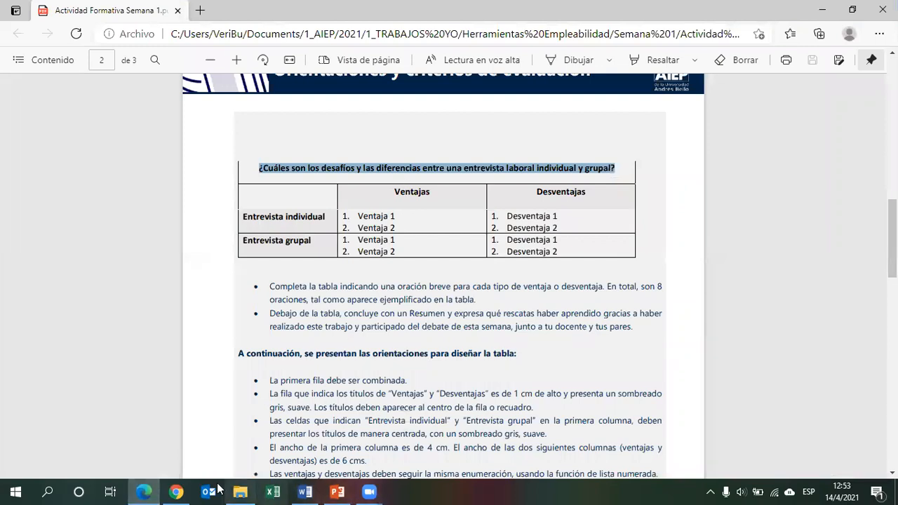
{"action": "left_click", "coordinate": [305, 492]}
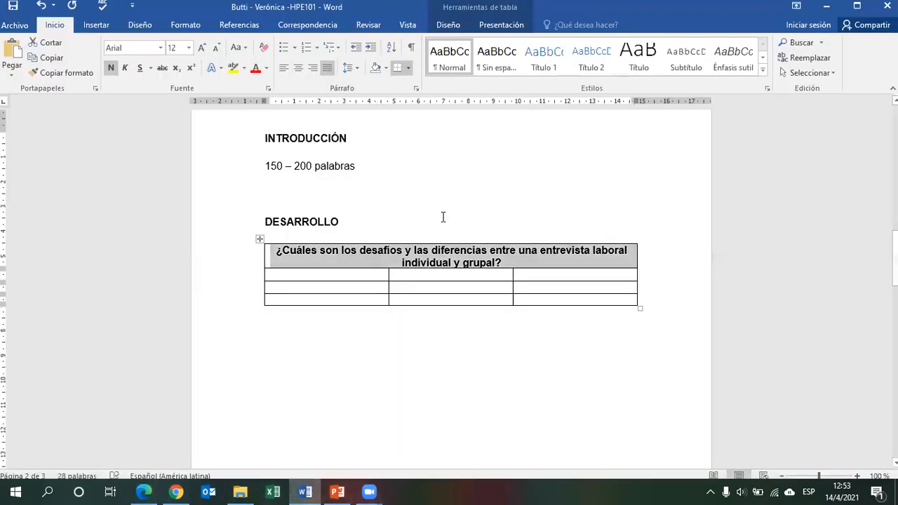
{"action": "left_click", "coordinate": [443, 277]}
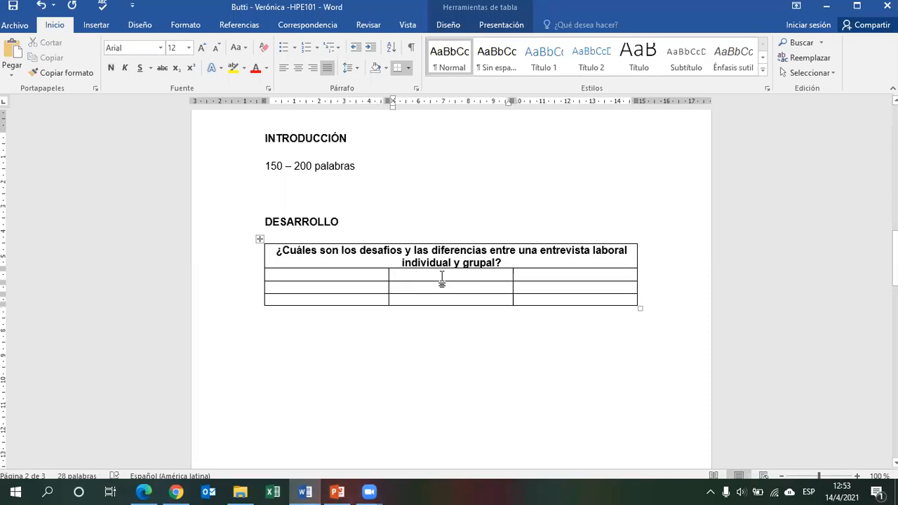
{"action": "left_click_drag", "start_coordinate": [449, 285], "coordinate": [541, 284]}
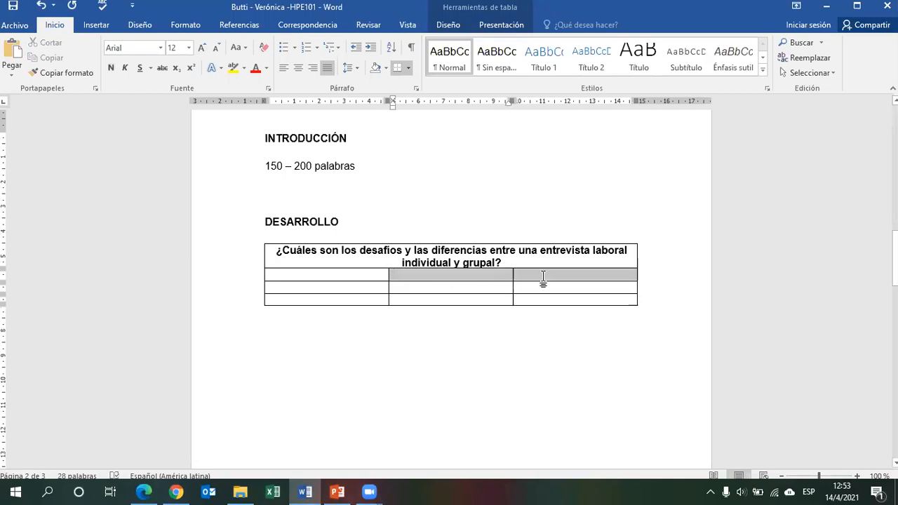
{"action": "left_click", "coordinate": [299, 69]}
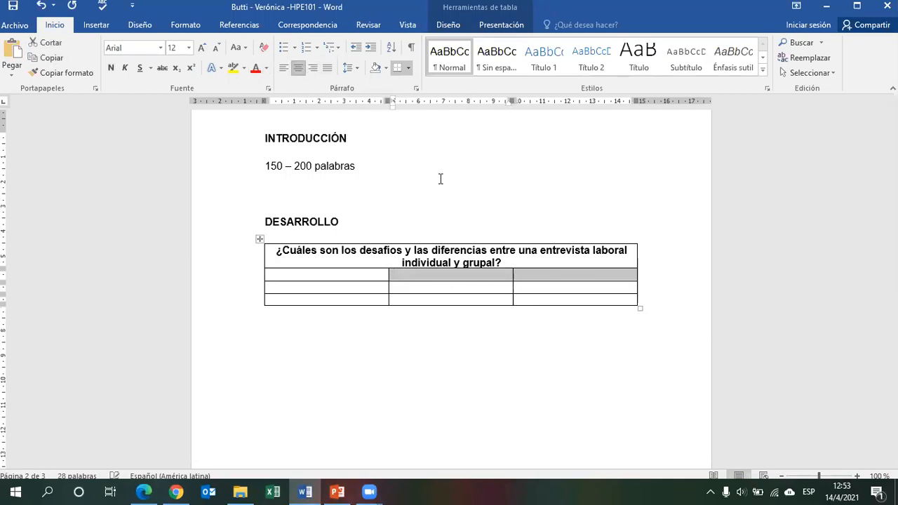
Enter the headers Ventajas and Desventajas in the second row's second and third cells.
{"action": "left_click", "coordinate": [478, 273]}
{"action": "type", "text": "V"}
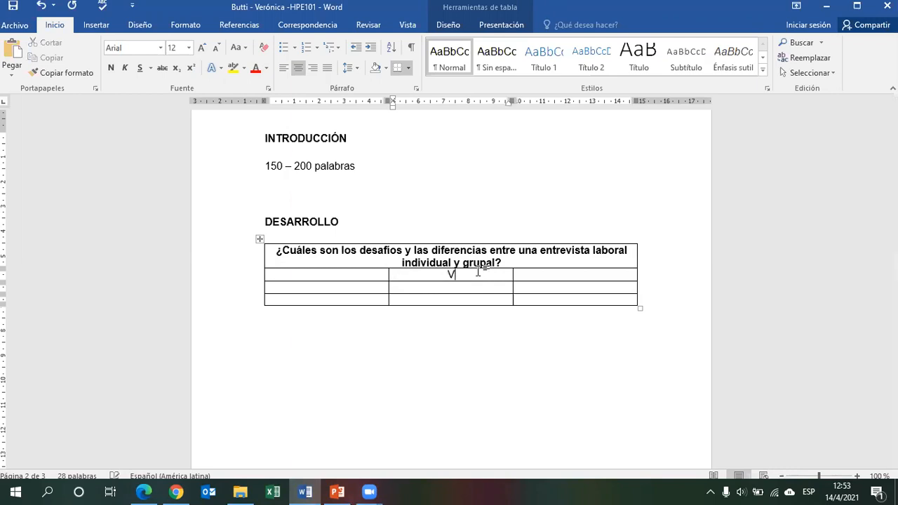
{"action": "key", "text": "alt+Tab"}
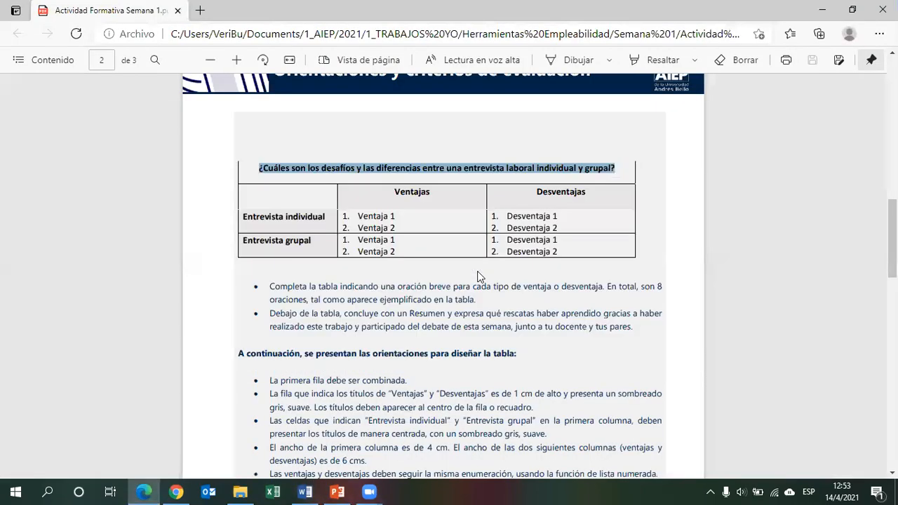
{"action": "key", "text": "alt+Tab"}
{"action": "type", "text": "entajas"}
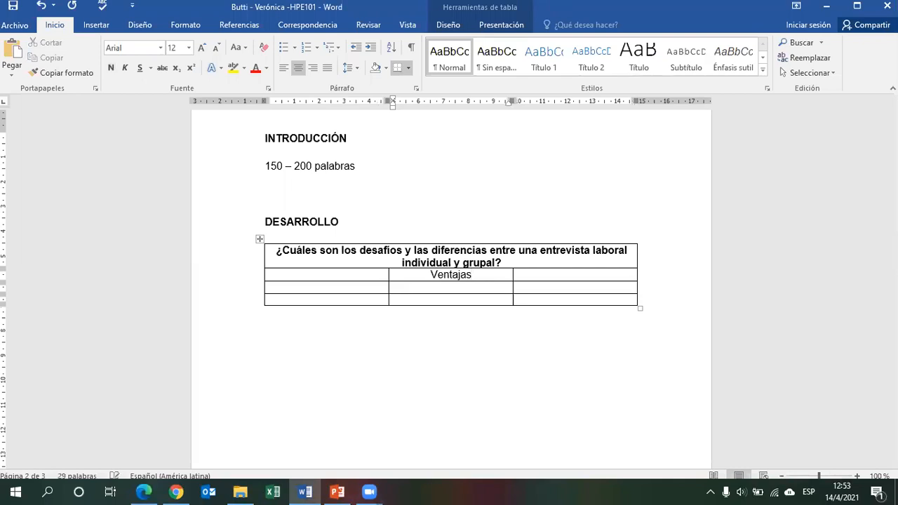
{"action": "key", "text": "Tab"}
{"action": "type", "text": "Desventajas"}
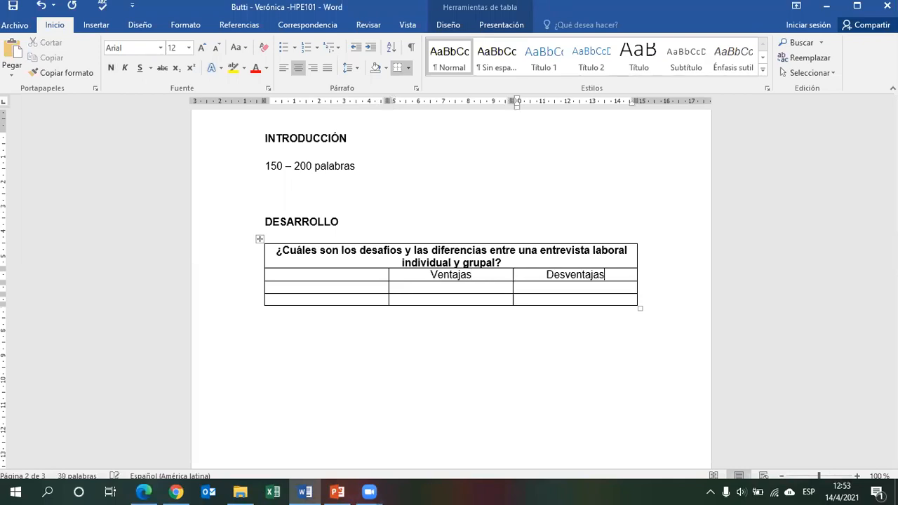
Make the Ventajas and Desventajas headers bold and shade those cells light gray.
{"action": "left_click_drag", "start_coordinate": [423, 273], "coordinate": [591, 275]}
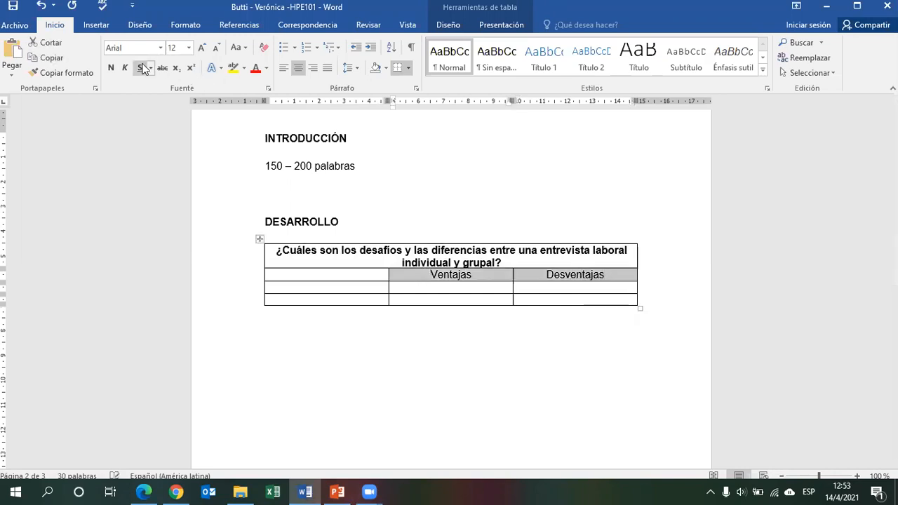
{"action": "left_click", "coordinate": [111, 70]}
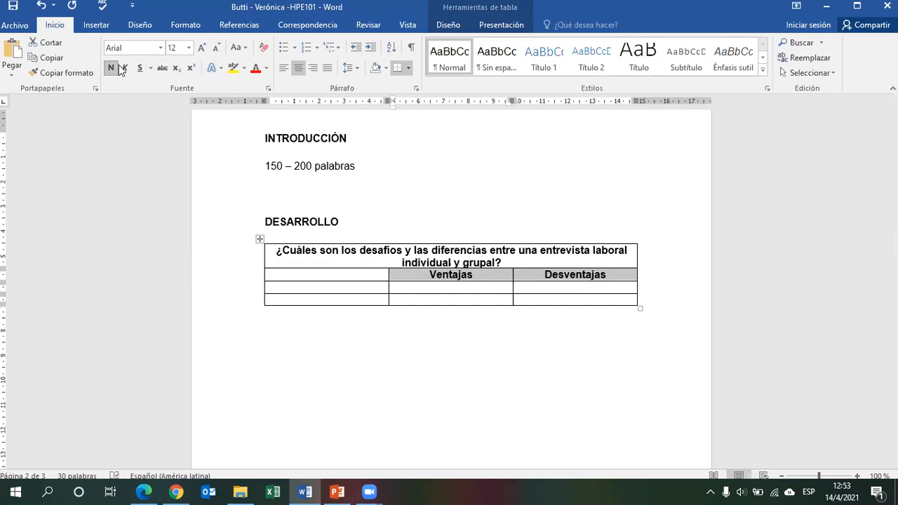
{"action": "left_click", "coordinate": [385, 68]}
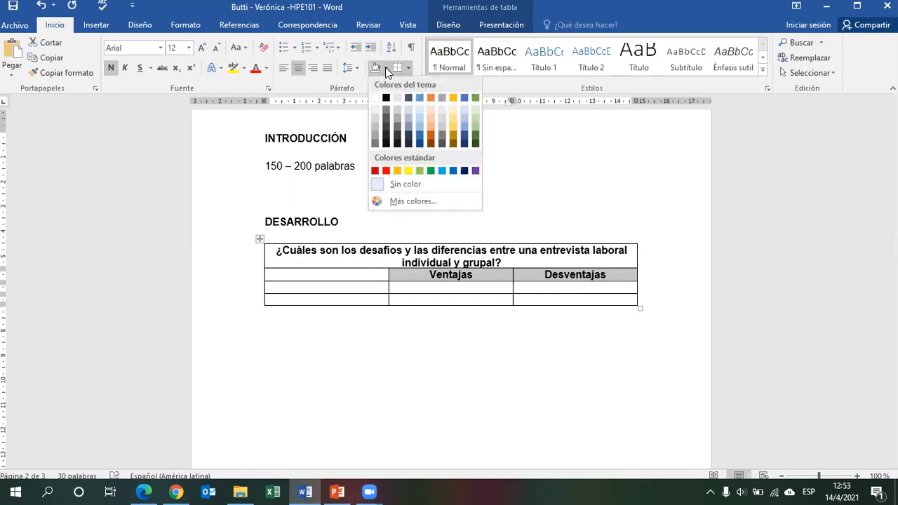
{"action": "left_click", "coordinate": [401, 102]}
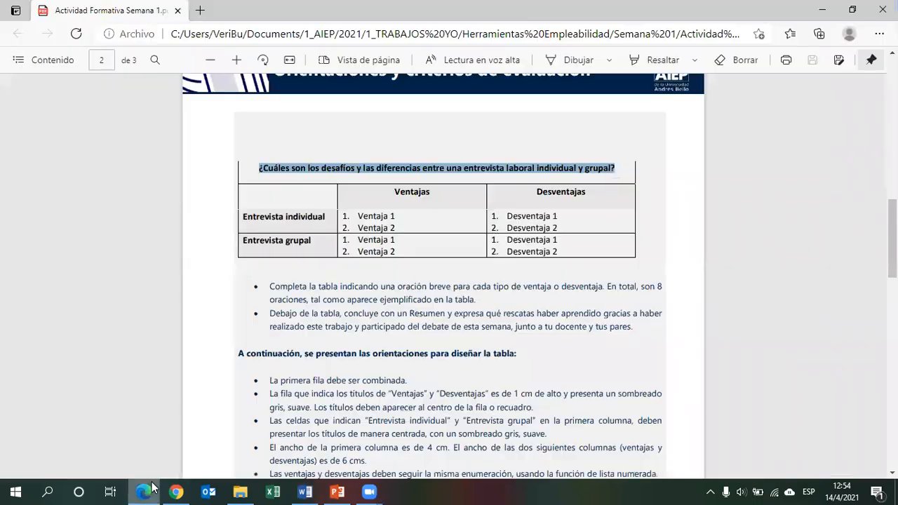
Enter Entrevista Individual in the first cell of the table's third row.
{"action": "left_click", "coordinate": [143, 491]}
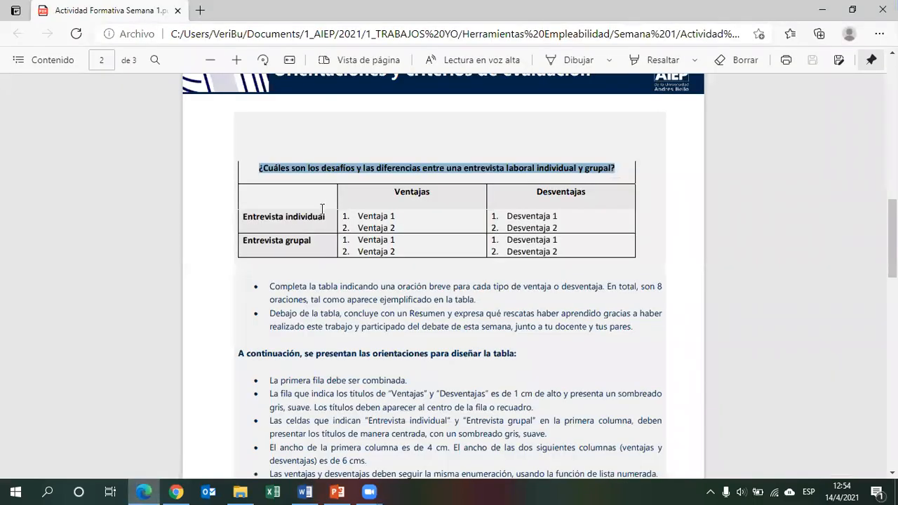
{"action": "left_click_drag", "start_coordinate": [325, 217], "coordinate": [243, 216]}
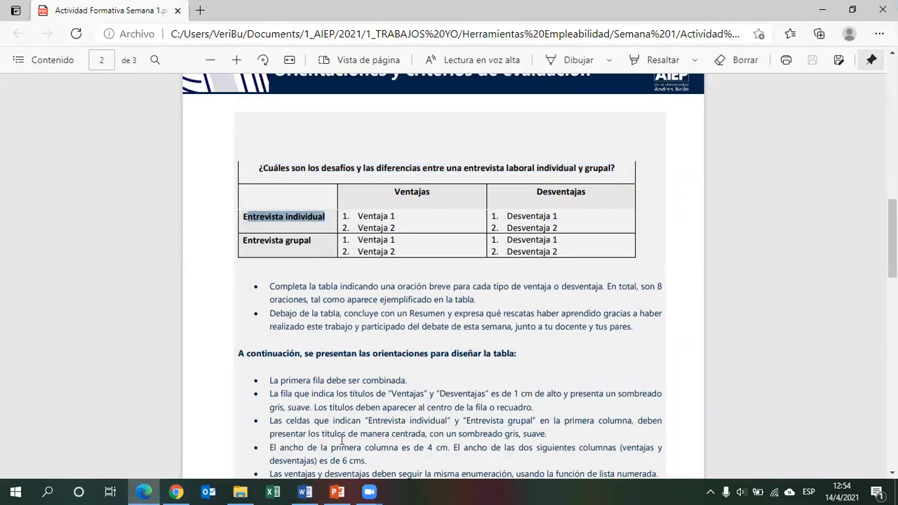
{"action": "left_click", "coordinate": [305, 491]}
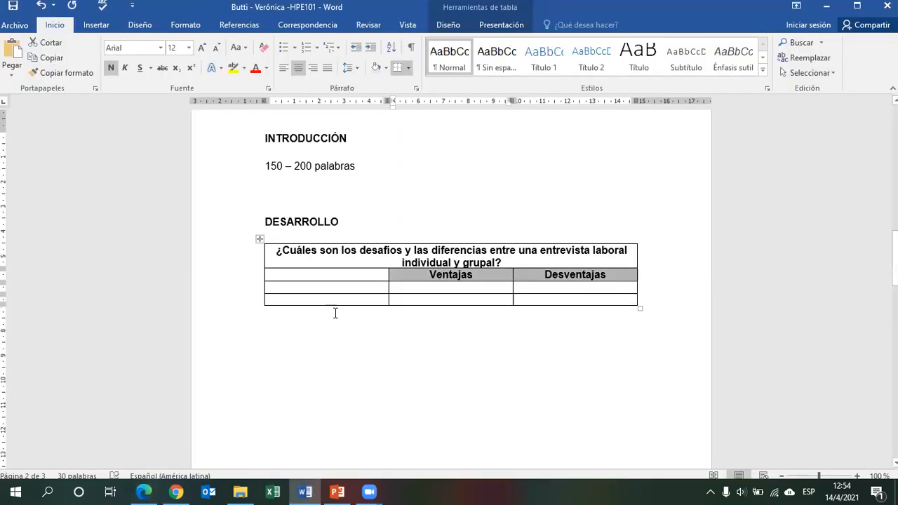
{"action": "left_click", "coordinate": [353, 289]}
{"action": "type", "text": "E"}
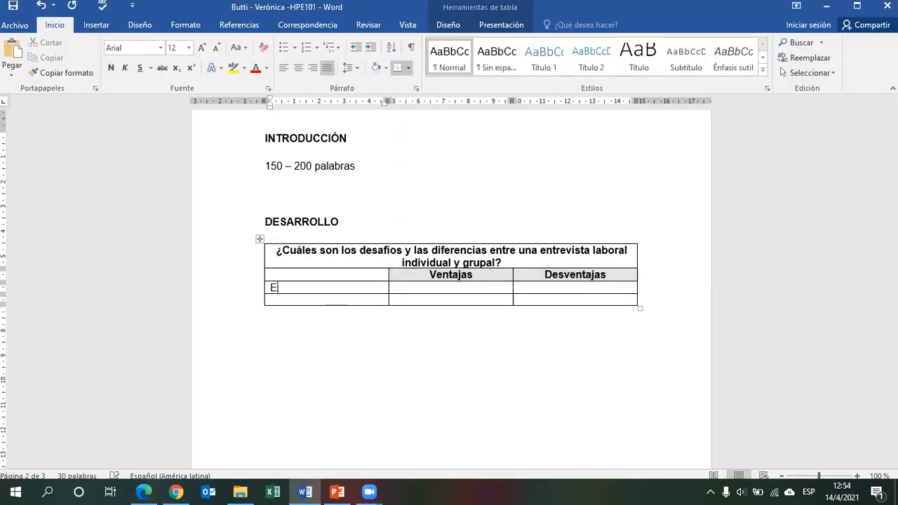
{"action": "type", "text": "ntrevista Individual"}
Enter Entrevista Grupal in the first cell of the table's fourth row.
{"action": "left_click", "coordinate": [358, 300]}
{"action": "type", "text": "Entreg"}
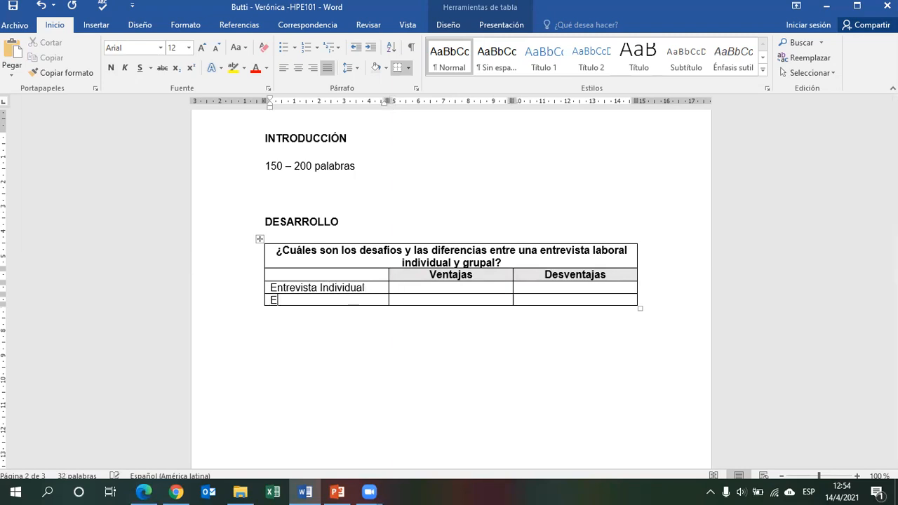
{"action": "key", "text": "BackSpace"}
{"action": "key", "text": "BackSpace"}
{"action": "key", "text": "BackSpace"}
{"action": "type", "text": "vista Grupal"}
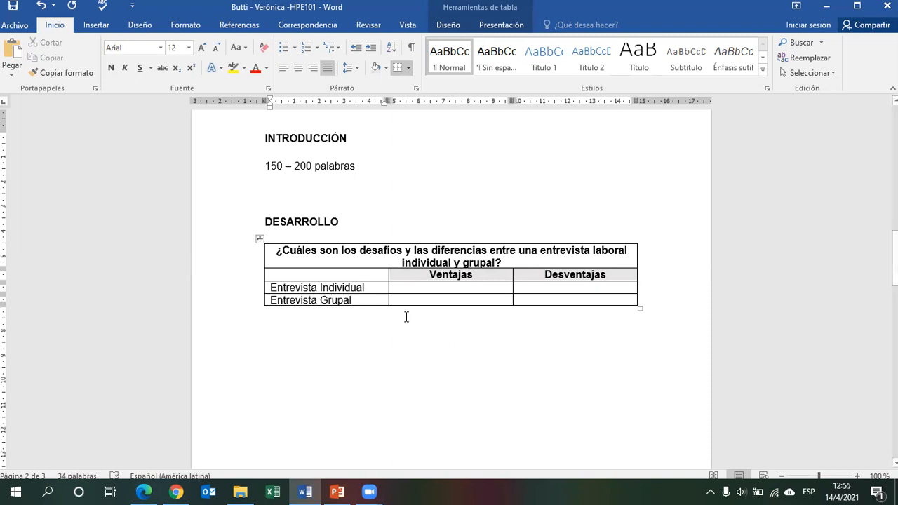
Make the Entrevista Individual and Entrevista Grupal cells bold and shade them light gray.
{"action": "left_click_drag", "start_coordinate": [369, 305], "coordinate": [295, 293]}
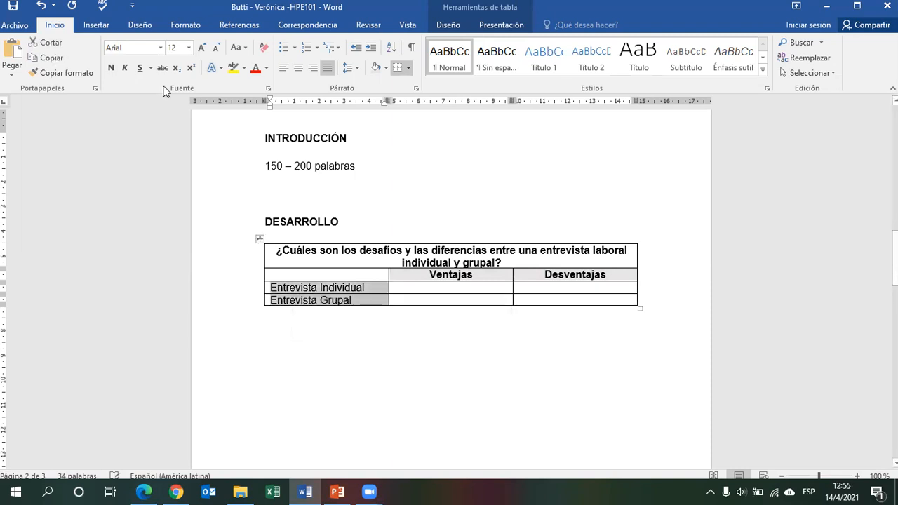
{"action": "left_click", "coordinate": [111, 67]}
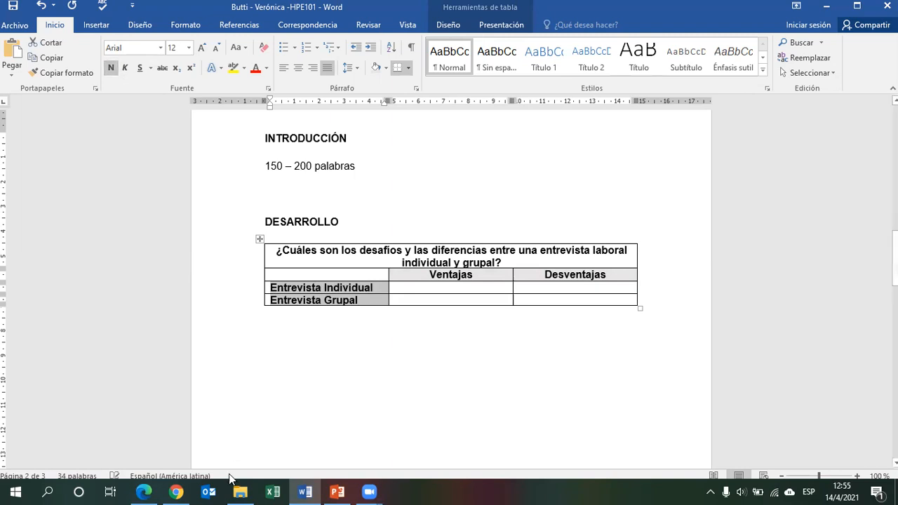
{"action": "left_click", "coordinate": [385, 68]}
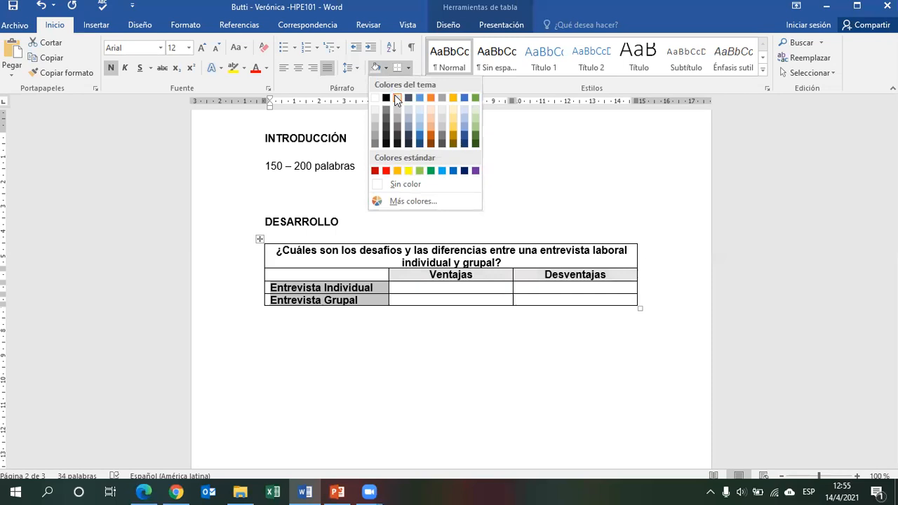
{"action": "left_click", "coordinate": [397, 97]}
Start a numbered list in the Ventajas cell of the Entrevista Individual row.
{"action": "left_click", "coordinate": [435, 289]}
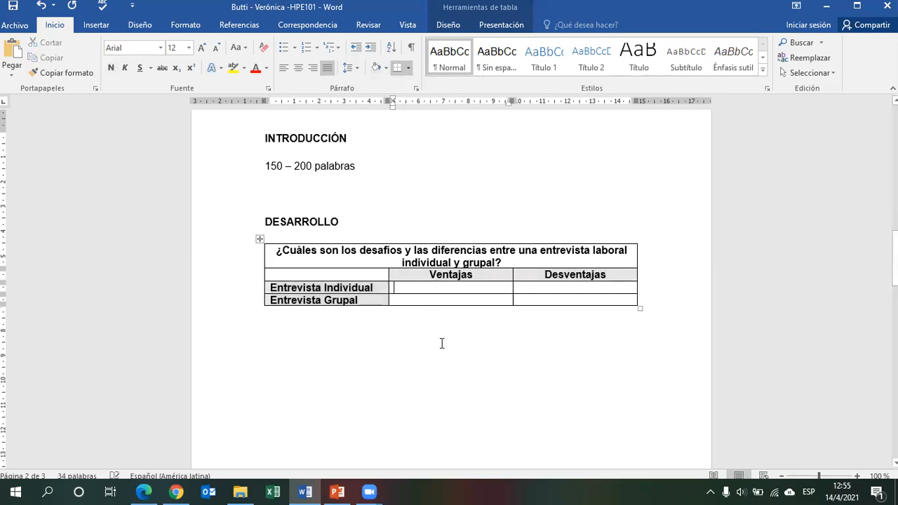
{"action": "left_click", "coordinate": [445, 365]}
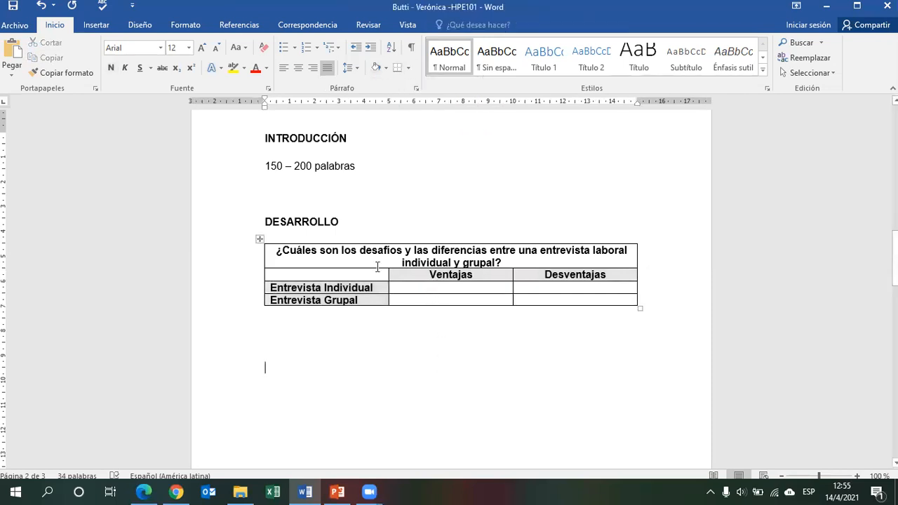
{"action": "left_click", "coordinate": [144, 491]}
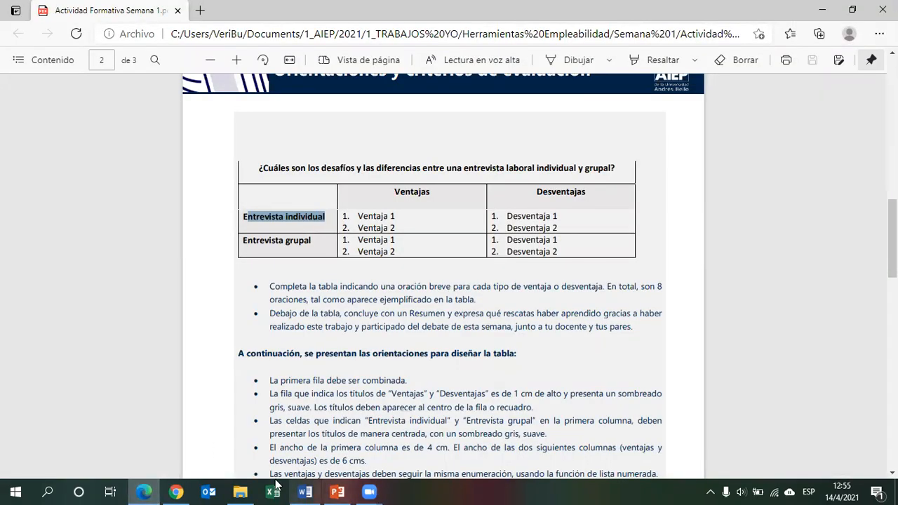
{"action": "mouse_move", "coordinate": [188, 489]}
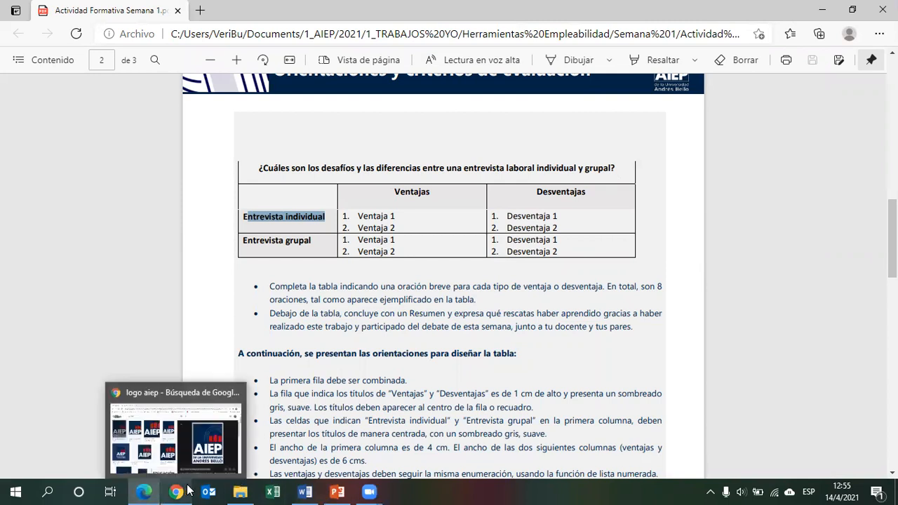
{"action": "left_click", "coordinate": [305, 490]}
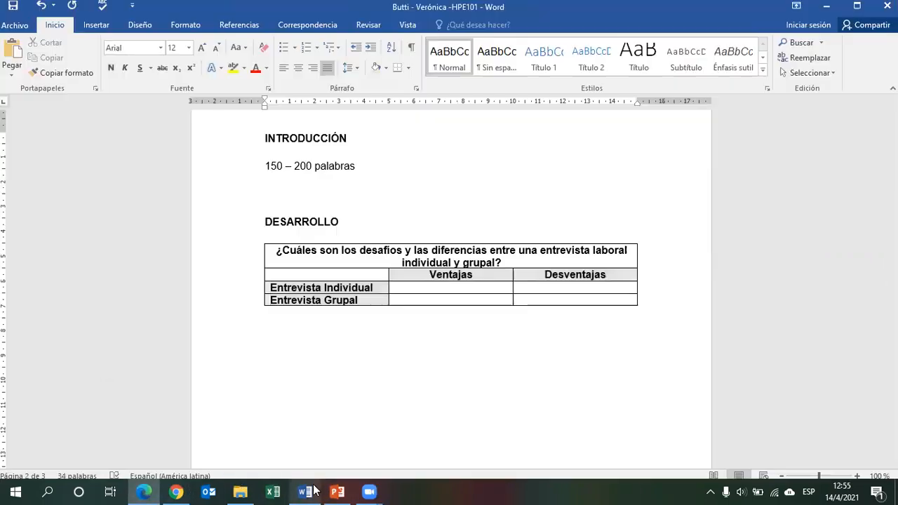
{"action": "left_click", "coordinate": [494, 288]}
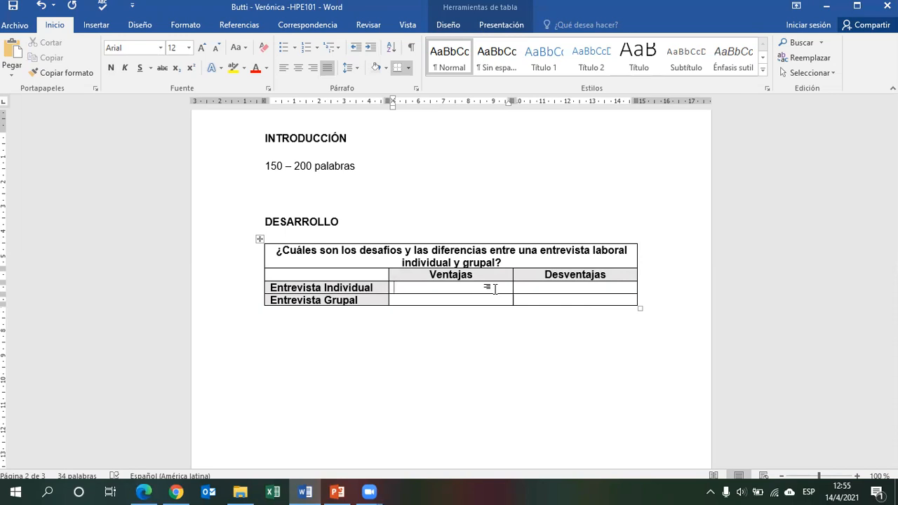
{"action": "type", "text": "1."}
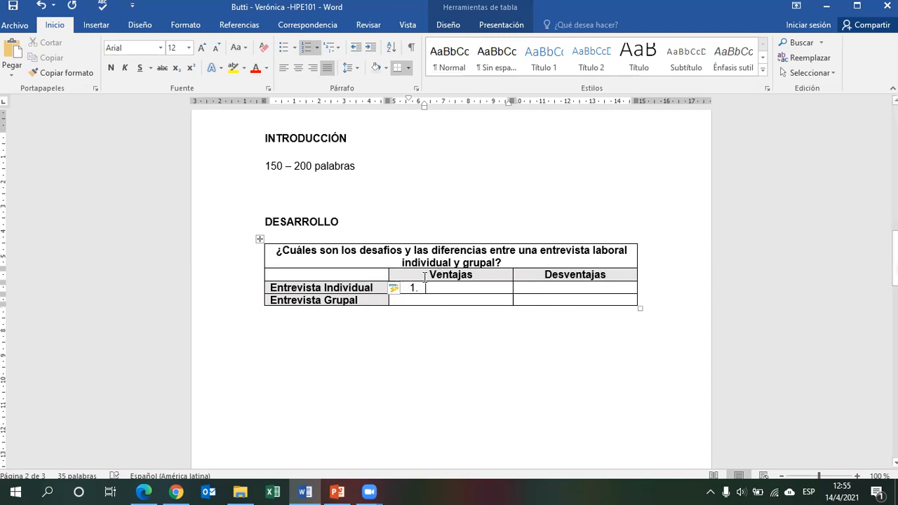
Outdent the numbered list and enter Ventaja 1 and Ventaja 2 in the Entrevista Individual Ventajas cell.
{"action": "left_click", "coordinate": [358, 49]}
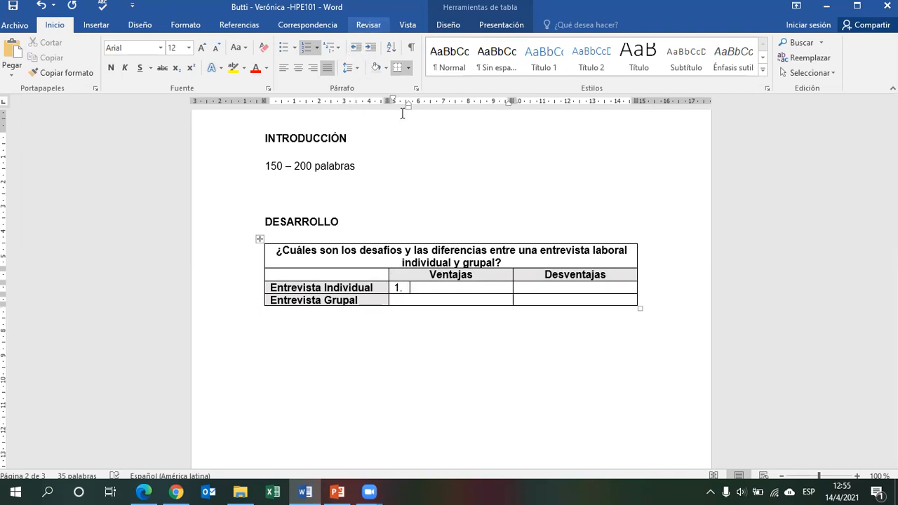
{"action": "type", "text": "D"}
{"action": "key", "text": "BackSpace"}
{"action": "type", "text": "Ve"}
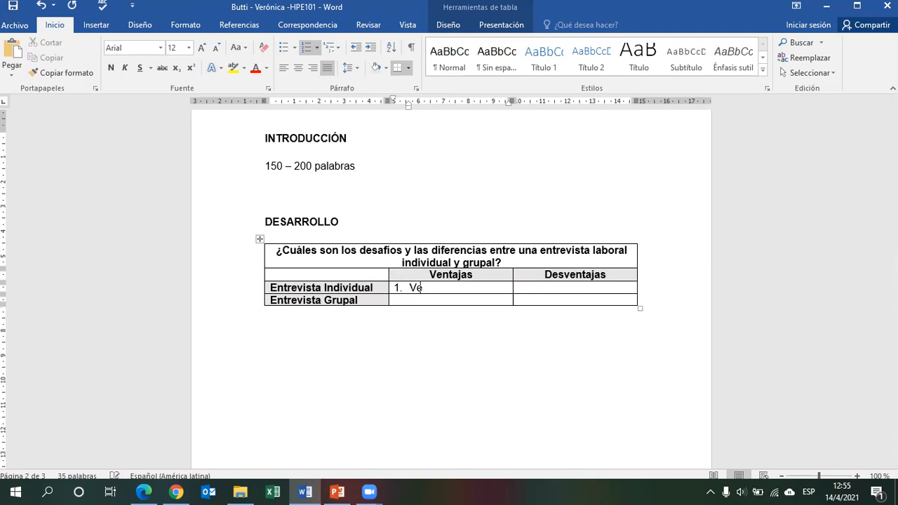
{"action": "type", "text": "ntaja 1"}
{"action": "key", "text": "Return"}
{"action": "type", "text": "Ventaja 2"}
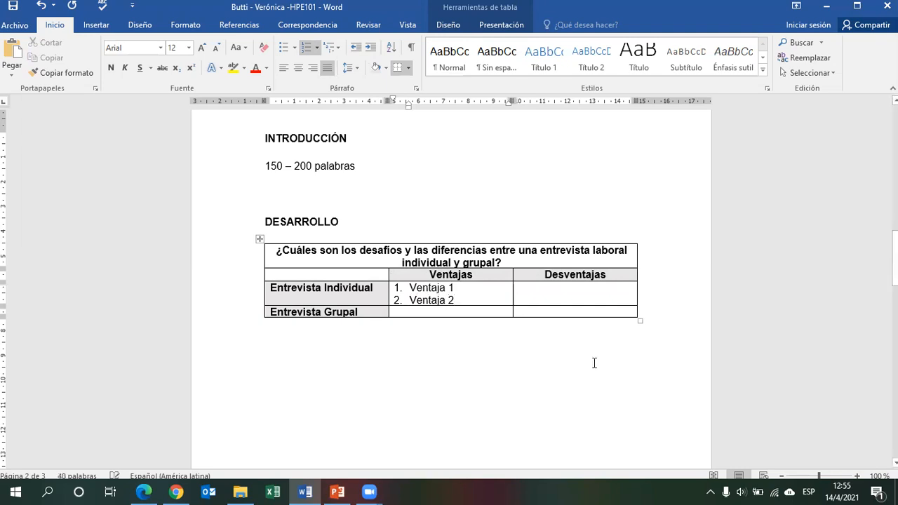
Add an outdented numbered list with Desventaja 1 and Desventaja 2 in the Entrevista Individual Desventajas cell.
{"action": "left_click", "coordinate": [594, 295]}
{"action": "type", "text": "1."}
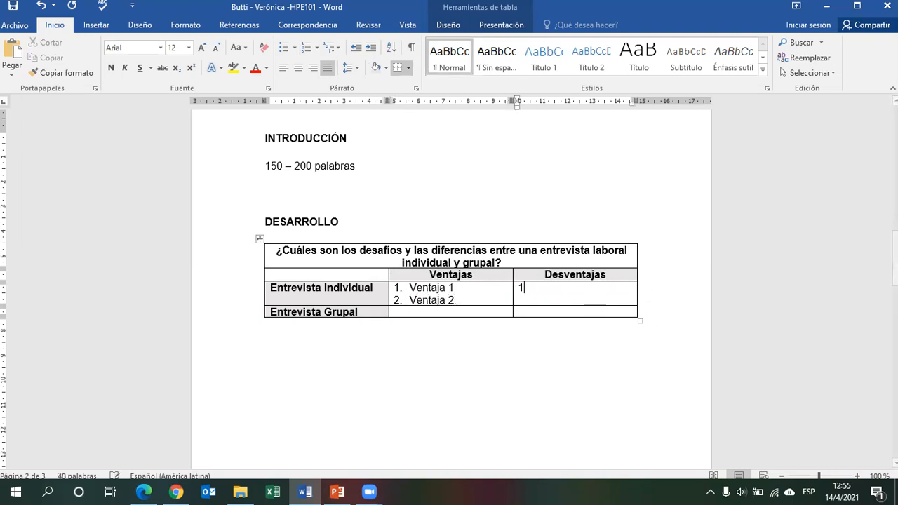
{"action": "left_click", "coordinate": [353, 49]}
{"action": "type", "text": "Desventaja 1"}
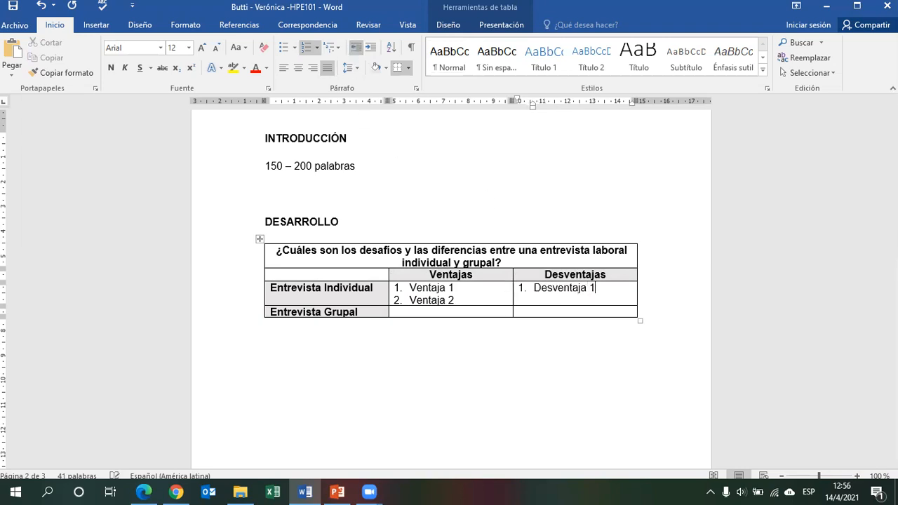
{"action": "key", "text": "Return"}
{"action": "type", "text": "Desventaja 2"}
Start an outdented two-item numbered list in the Entrevista Grupal Ventajas cell.
{"action": "left_click", "coordinate": [455, 313]}
{"action": "type", "text": "1."}
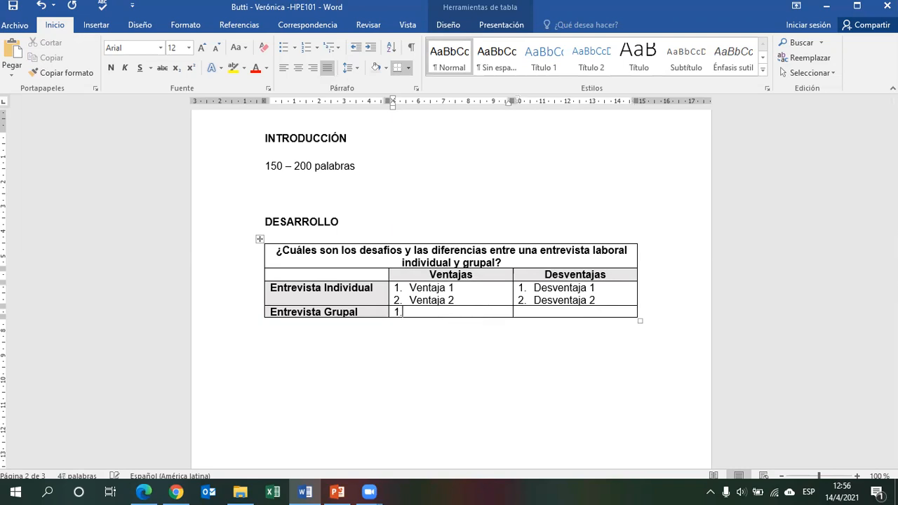
{"action": "left_click", "coordinate": [355, 48]}
{"action": "type", "text": "Ventaja 1"}
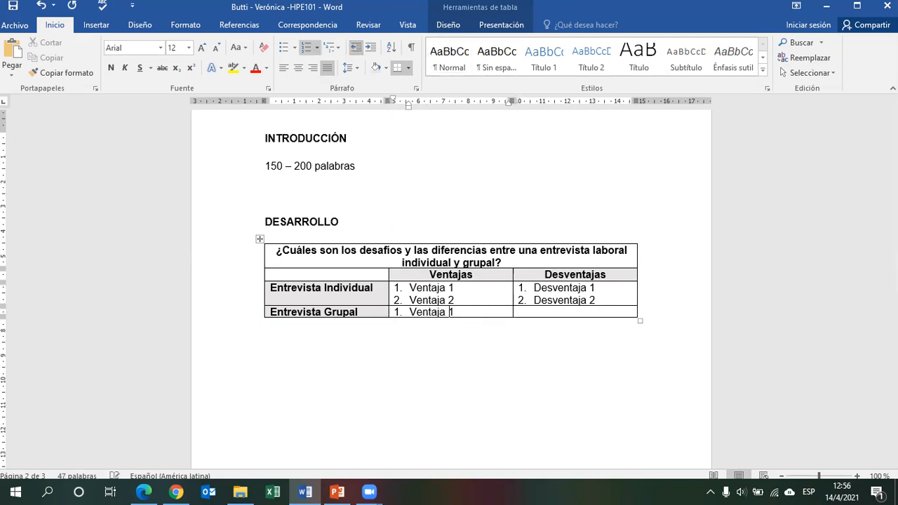
{"action": "key", "text": "Return"}
{"action": "type", "text": "Venta"}
{"action": "key", "text": "BackSpace"}
{"action": "key", "text": "BackSpace"}
{"action": "key", "text": "BackSpace"}
{"action": "key", "text": "BackSpace"}
{"action": "key", "text": "BackSpace"}
{"action": "key", "text": "BackSpace"}
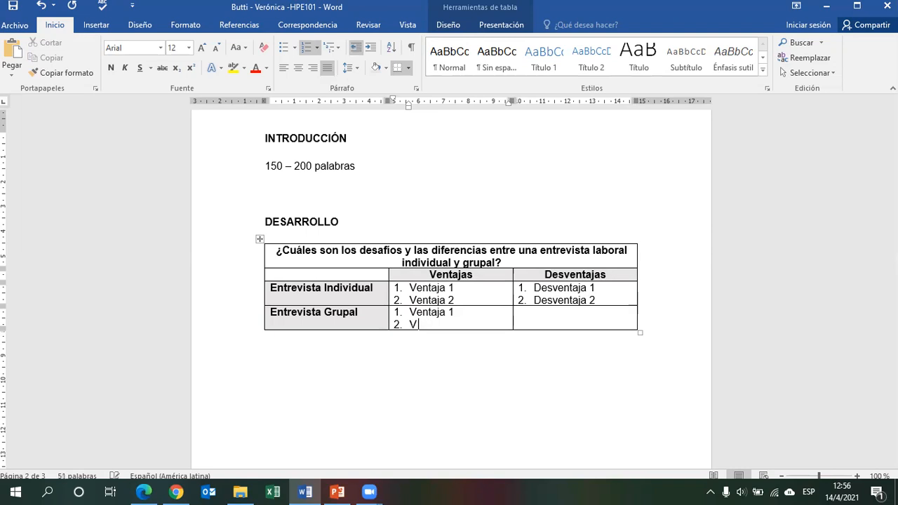
{"action": "key", "text": "Up"}
{"action": "type", "text": "Des"}
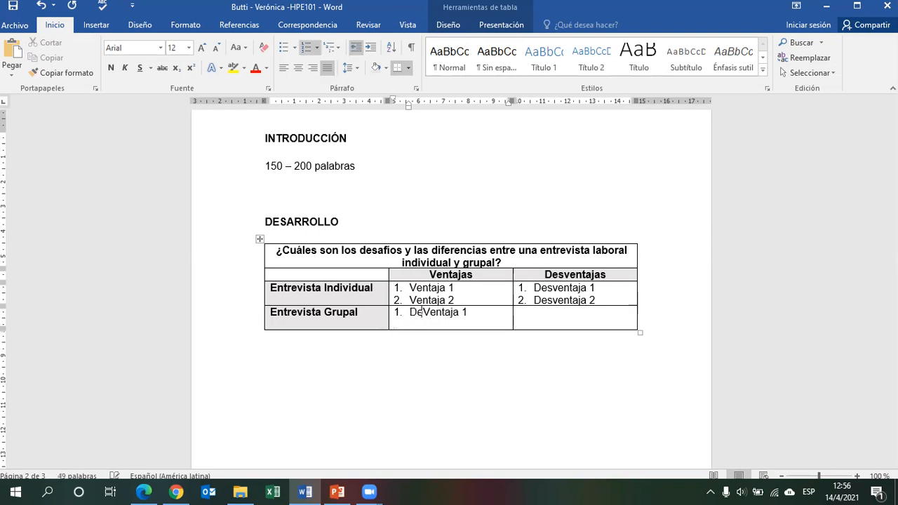
{"action": "key", "text": "End"}
{"action": "key", "text": "Return"}
{"action": "type", "text": "Desvent"}
{"action": "key", "text": "BackSpace"}
{"action": "key", "text": "BackSpace"}
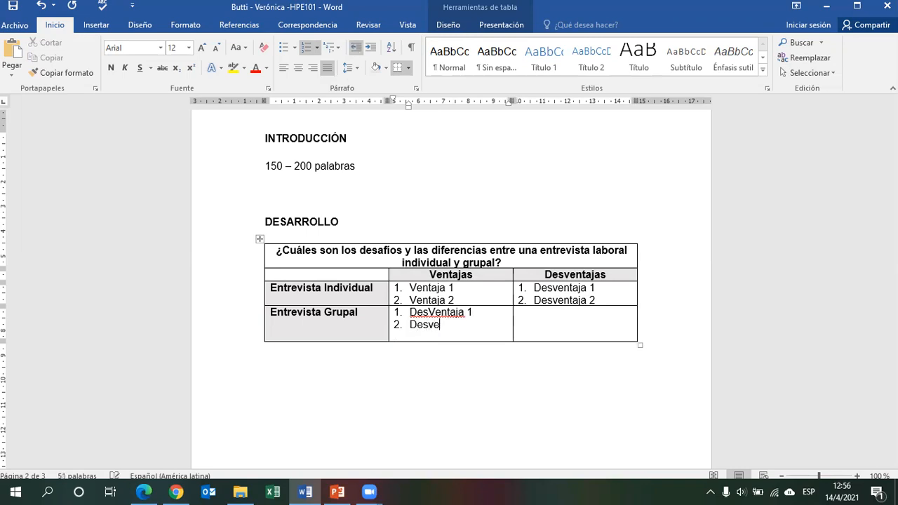
{"action": "type", "text": "ntaja 2"}
{"action": "key", "text": "BackSpace"}
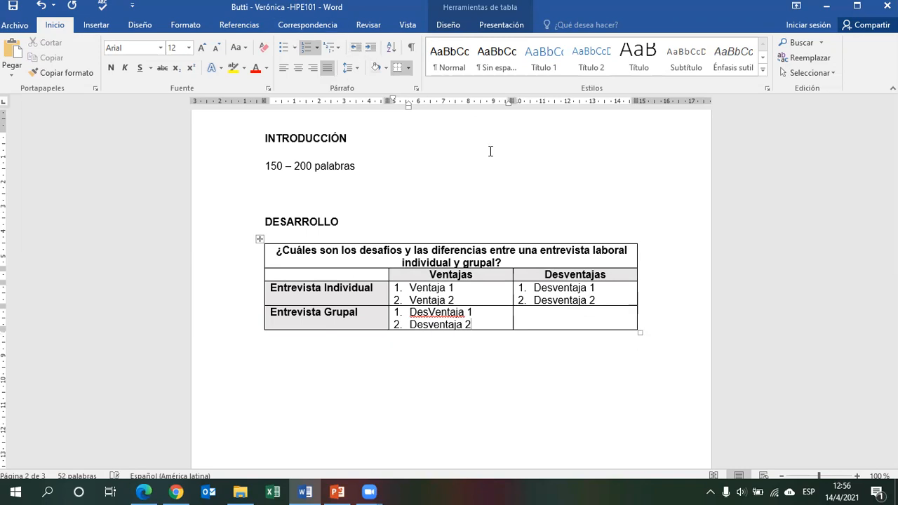
Add an outdented numbered list with Desventaja 1 and Desventaja 2 in the Entrevista Grupal Desventajas cell.
{"action": "left_click", "coordinate": [564, 317]}
{"action": "type", "text": "1."}
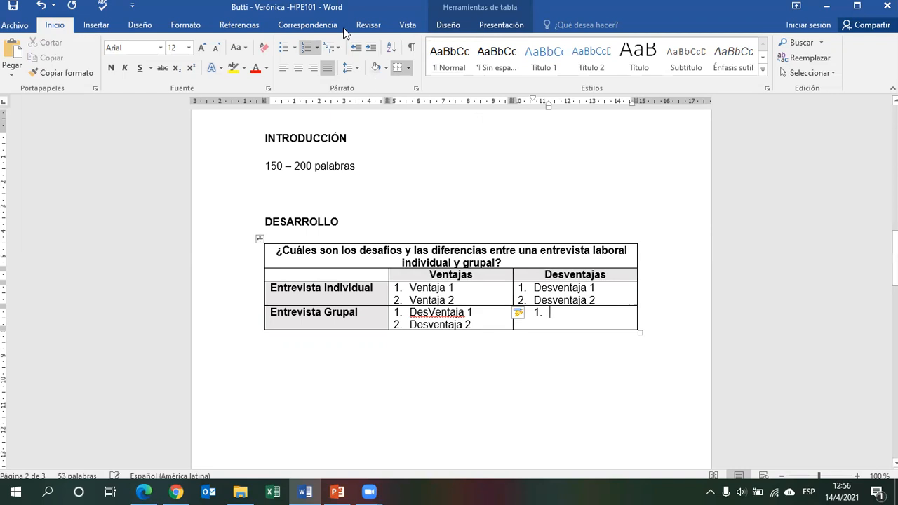
{"action": "left_click", "coordinate": [355, 47]}
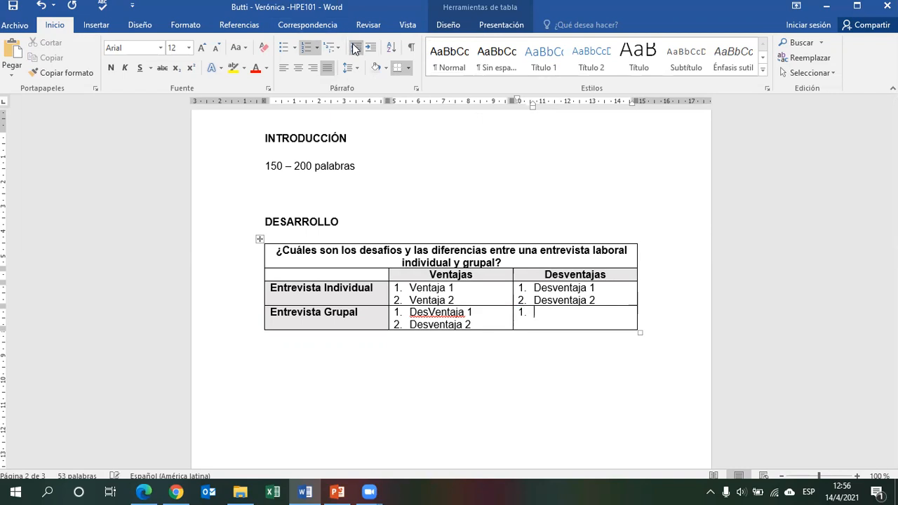
{"action": "type", "text": "Desventaja 1"}
{"action": "key", "text": "Return"}
{"action": "type", "text": "V"}
{"action": "key", "text": "BackSpace"}
{"action": "type", "text": "Desventaja"}
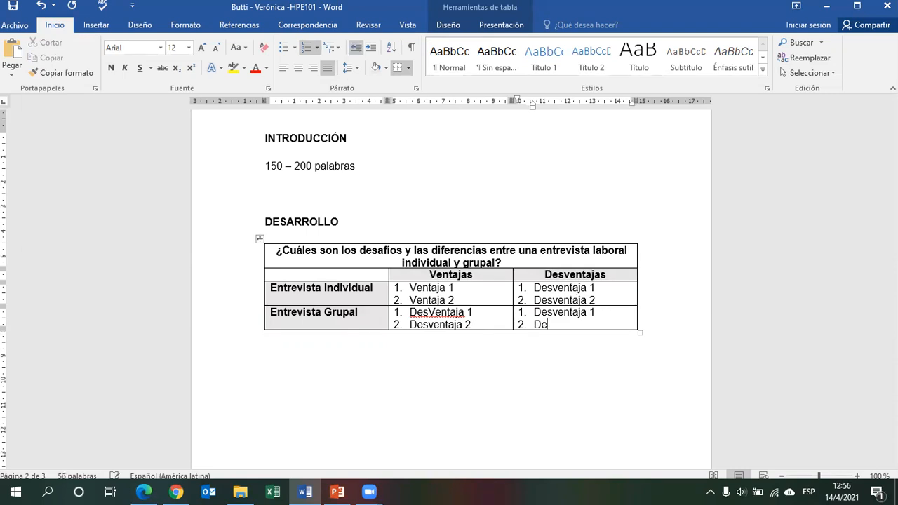
{"action": "type", "text": " 2"}
Correct the Entrevista Grupal Ventajas items to read Ventaja 1 and Ventaja 2 and save the document.
{"action": "left_click", "coordinate": [425, 311]}
{"action": "key", "text": "BackSpace"}
{"action": "key", "text": "BackSpace"}
{"action": "key", "text": "BackSpace"}
{"action": "key", "text": "Delete"}
{"action": "key", "text": "Delete"}
{"action": "key", "text": "Delete"}
{"action": "key", "text": "Delete"}
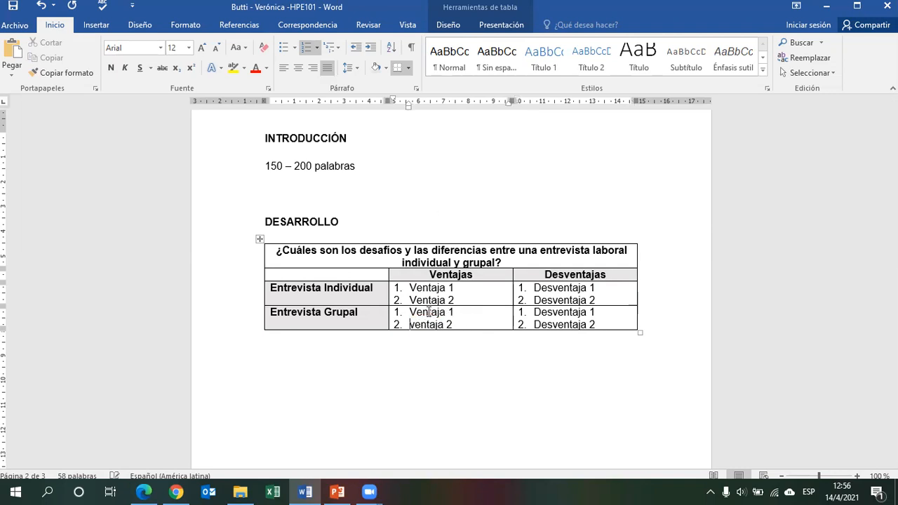
{"action": "type", "text": "V"}
{"action": "left_click", "coordinate": [325, 196]}
{"action": "left_click", "coordinate": [12, 7]}
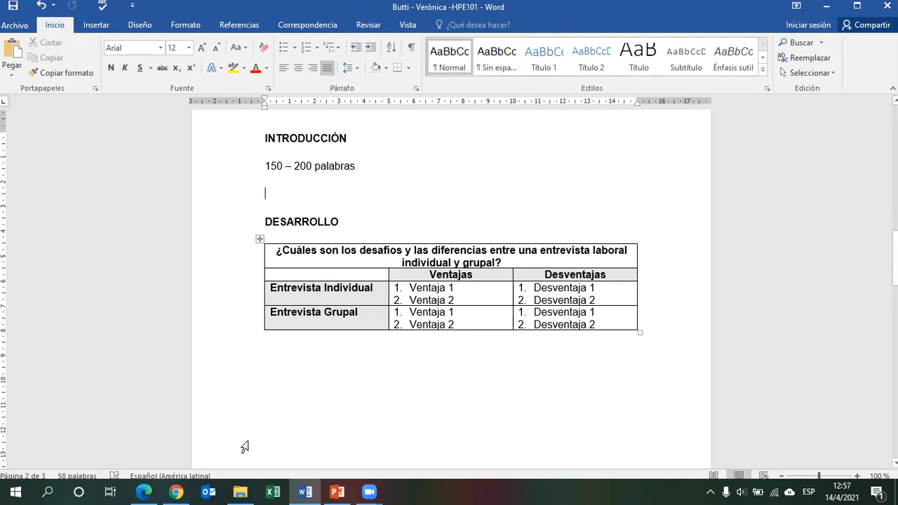
Switch to Chrome and run a Google search for google.
{"action": "left_click", "coordinate": [176, 492]}
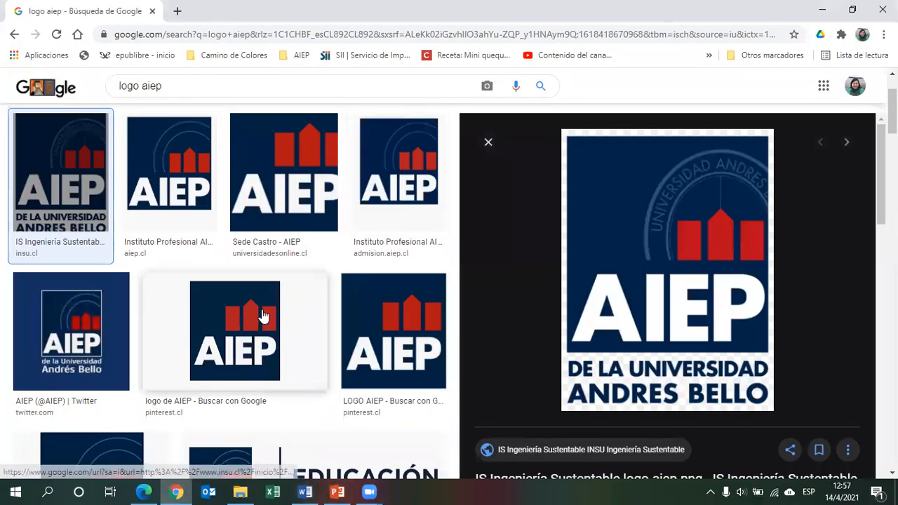
{"action": "left_click", "coordinate": [159, 35]}
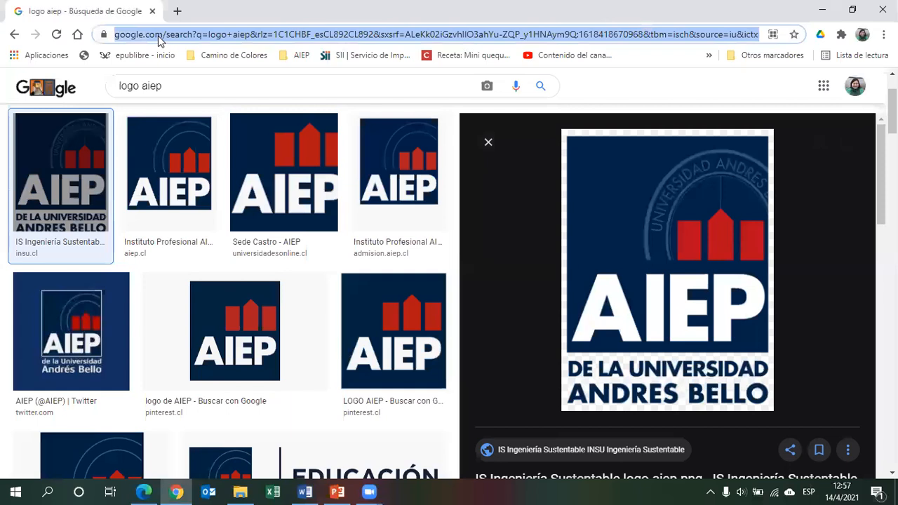
{"action": "type", "text": "google"}
{"action": "key", "text": "Return"}
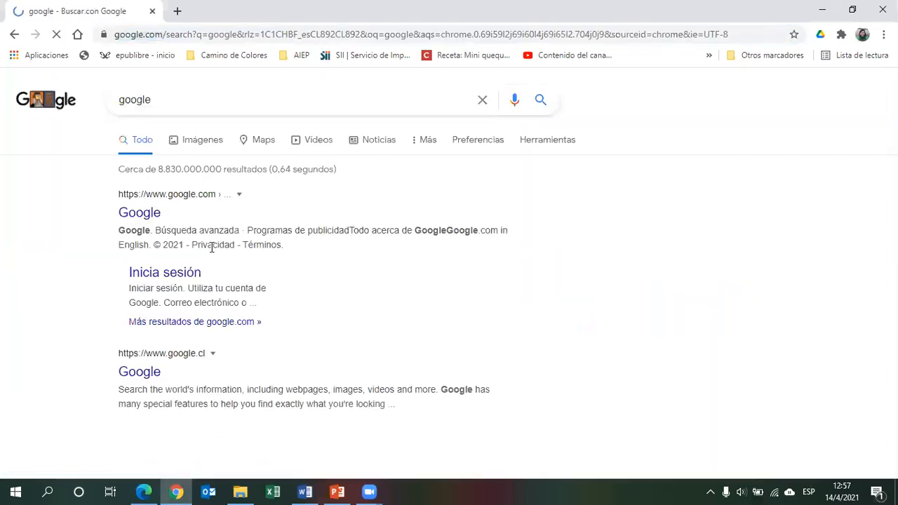
Switch to PowerPoint and view the slide on where to find the information as a slideshow.
{"action": "left_click", "coordinate": [343, 492]}
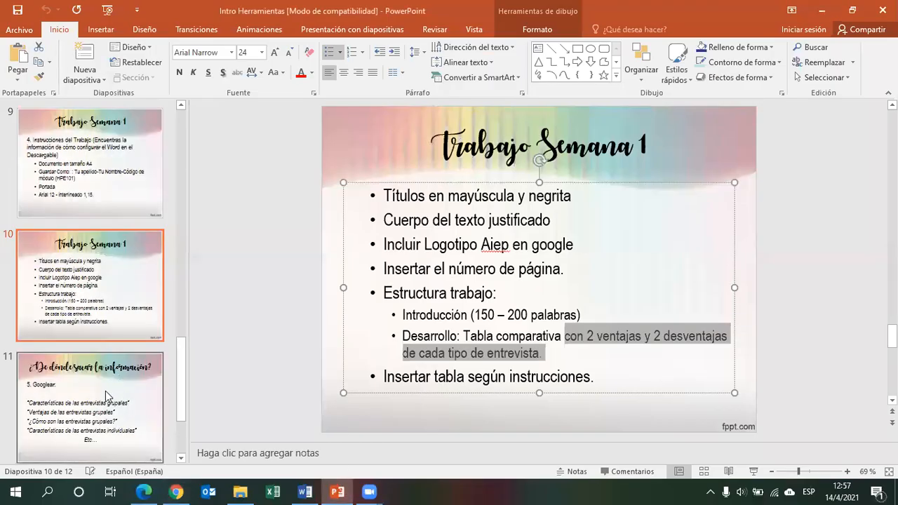
{"action": "left_click", "coordinate": [105, 391]}
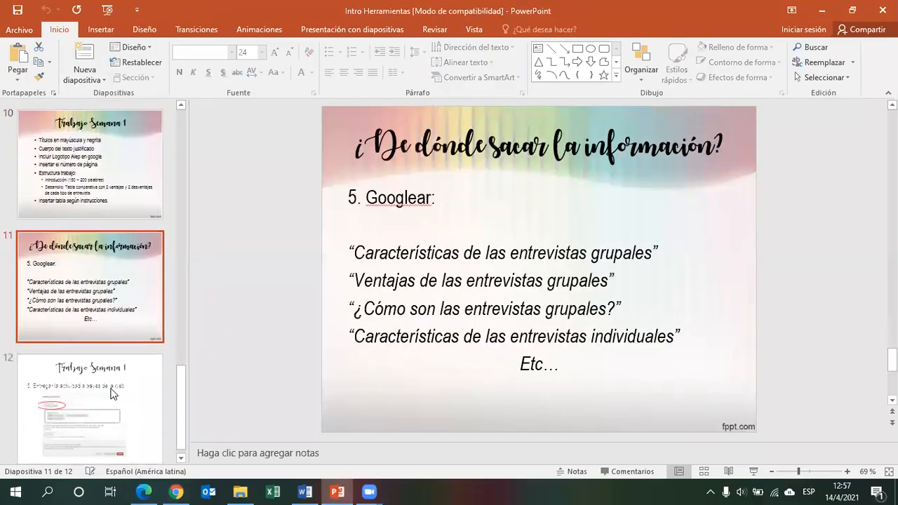
{"action": "left_click", "coordinate": [754, 473]}
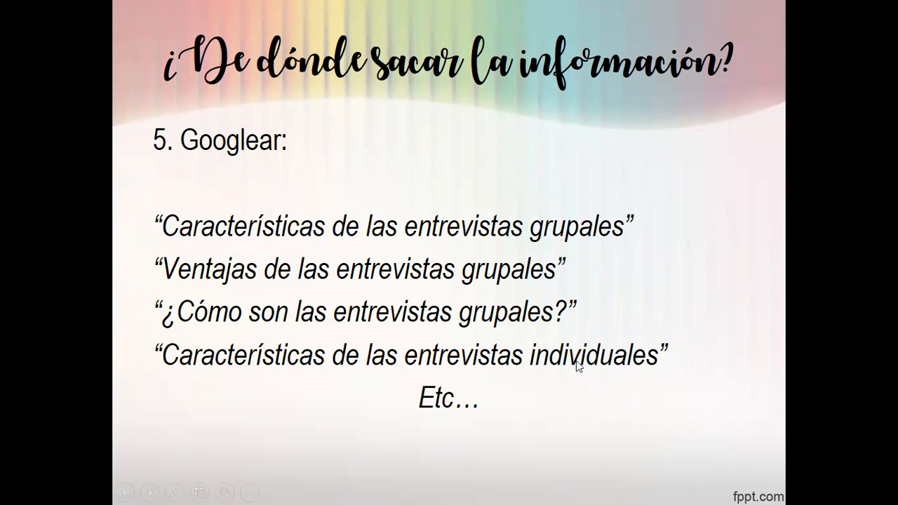
{"action": "left_click", "coordinate": [167, 228]}
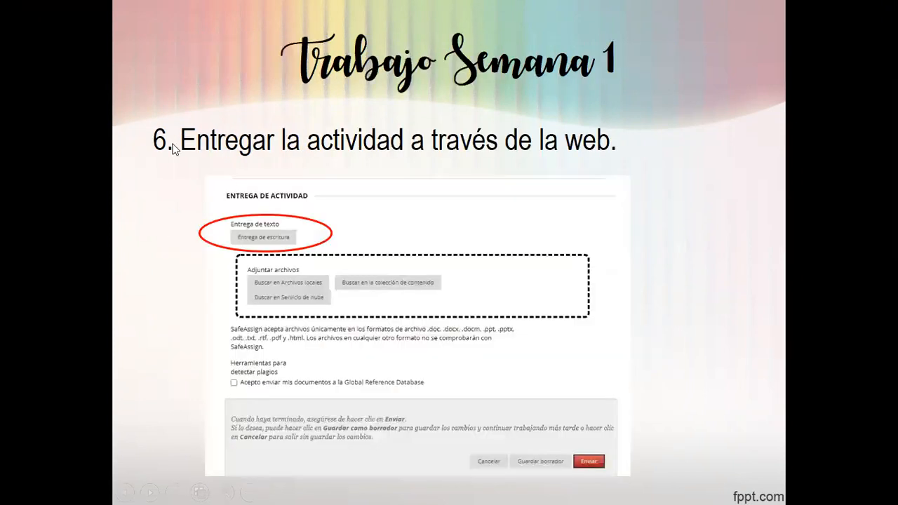
{"action": "key", "text": "Left"}
{"action": "key", "text": "Escape"}
Copy the phrase Características de las entrevistas grupales from the slide and search it on Google in Chrome.
{"action": "left_click_drag", "start_coordinate": [355, 255], "coordinate": [641, 253]}
{"action": "right_click", "coordinate": [642, 255]}
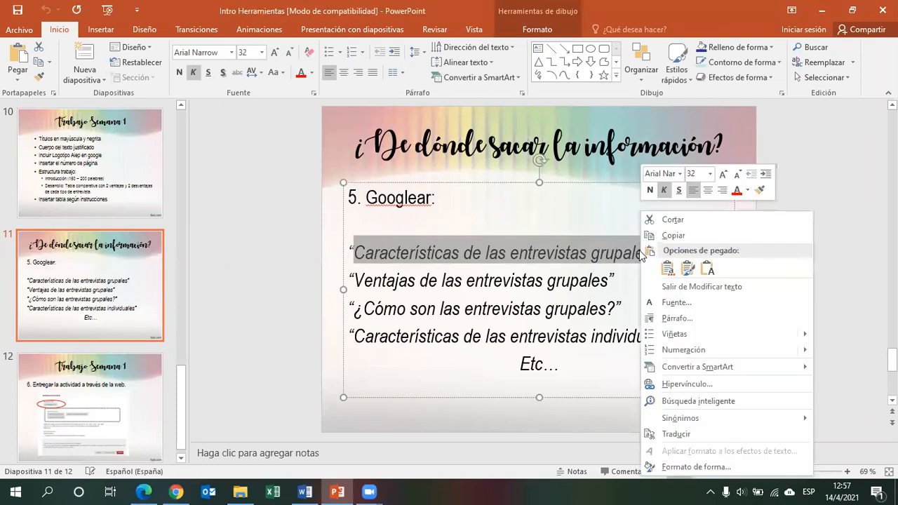
{"action": "left_click", "coordinate": [675, 235]}
{"action": "left_click", "coordinate": [176, 492]}
{"action": "left_click", "coordinate": [415, 36]}
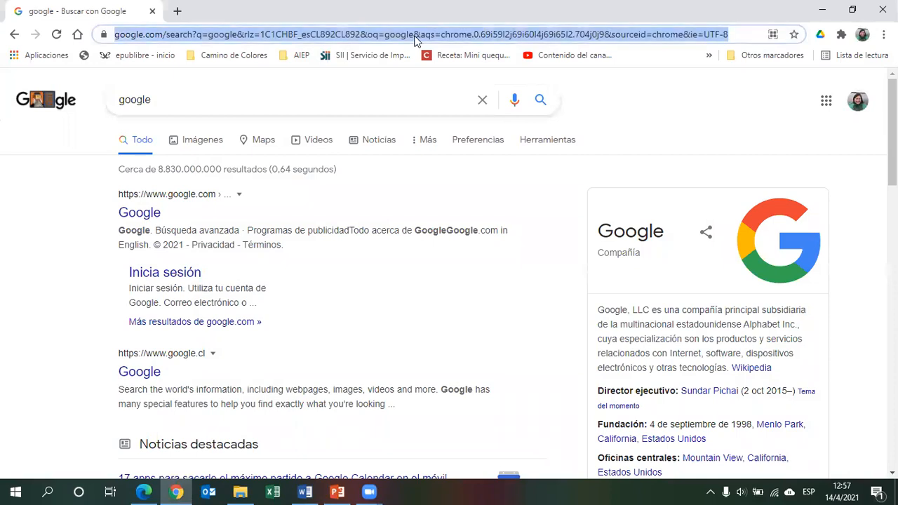
{"action": "key", "text": "ctrl+v"}
{"action": "key", "text": "Return"}
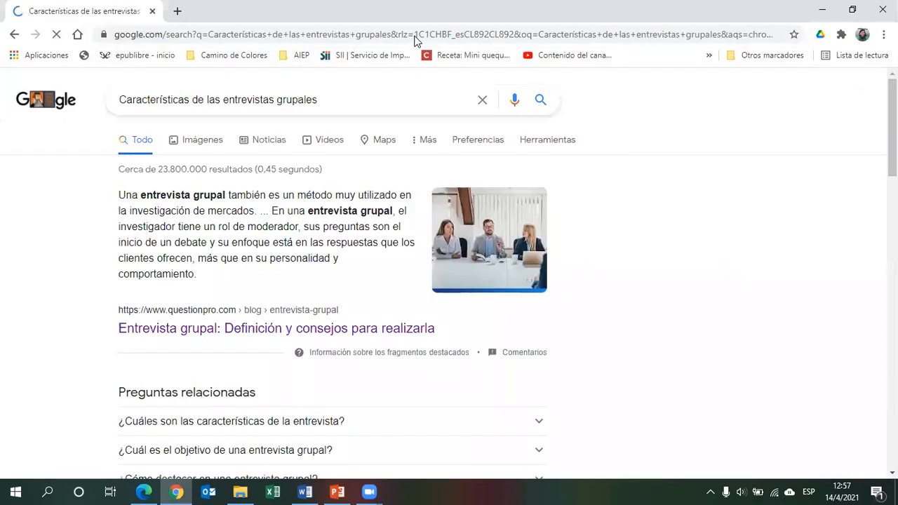
Open the QuestionPro result on group interviews in a new tab and switch to it.
{"action": "scroll", "coordinate": [449, 273], "scroll_direction": "down", "scroll_amount": 8}
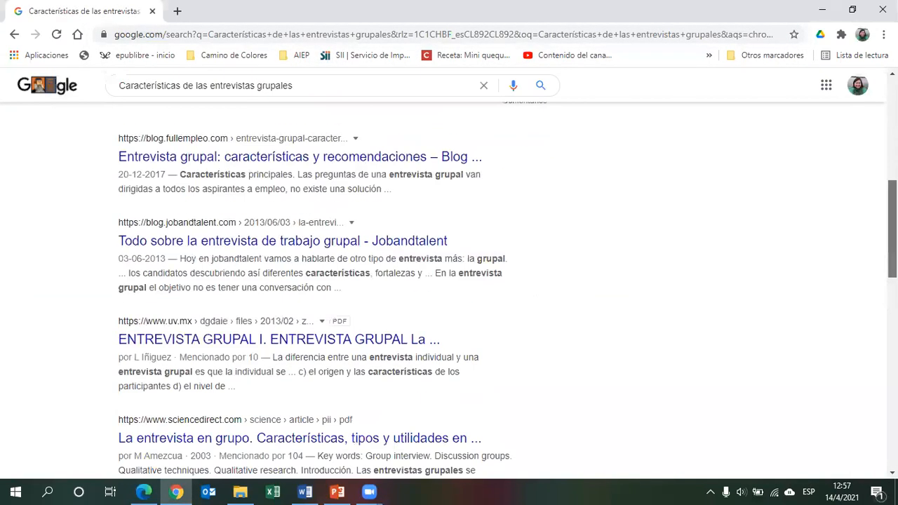
{"action": "scroll", "coordinate": [449, 273], "scroll_direction": "up", "scroll_amount": 8}
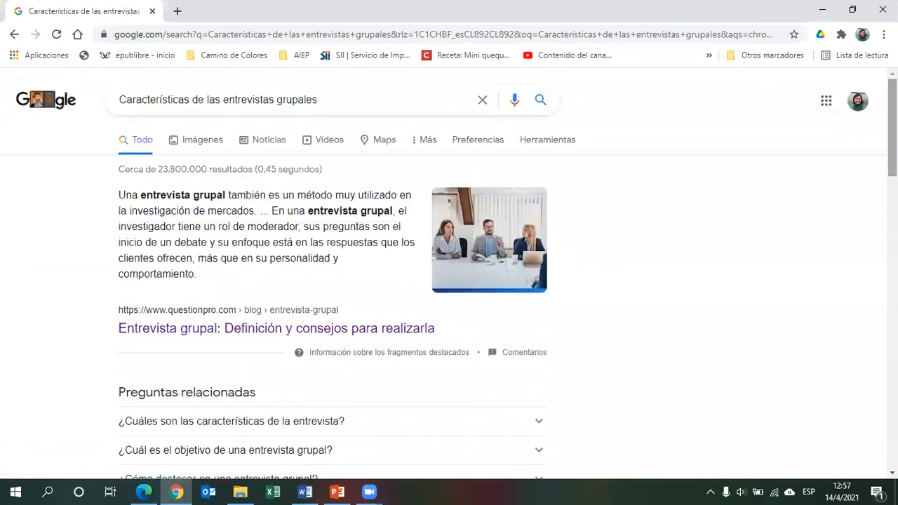
{"action": "right_click", "coordinate": [281, 324]}
{"action": "left_click", "coordinate": [312, 332]}
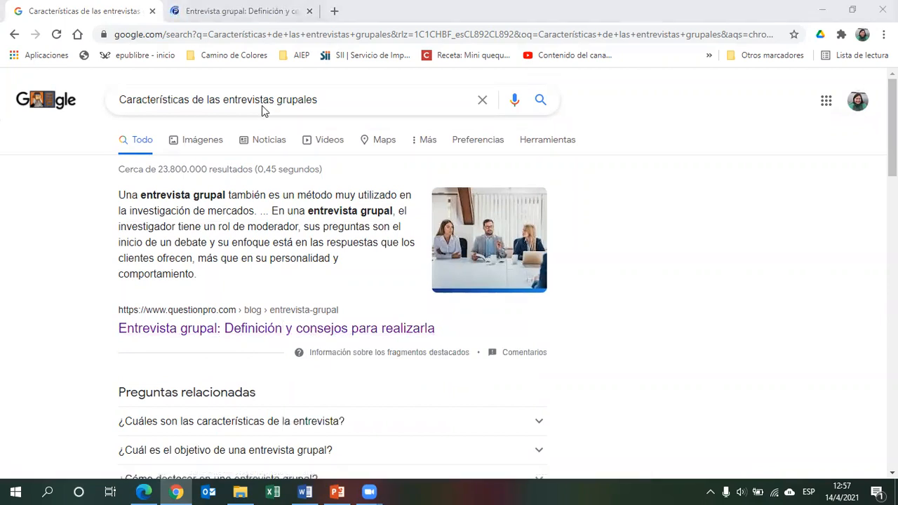
{"action": "left_click", "coordinate": [241, 21]}
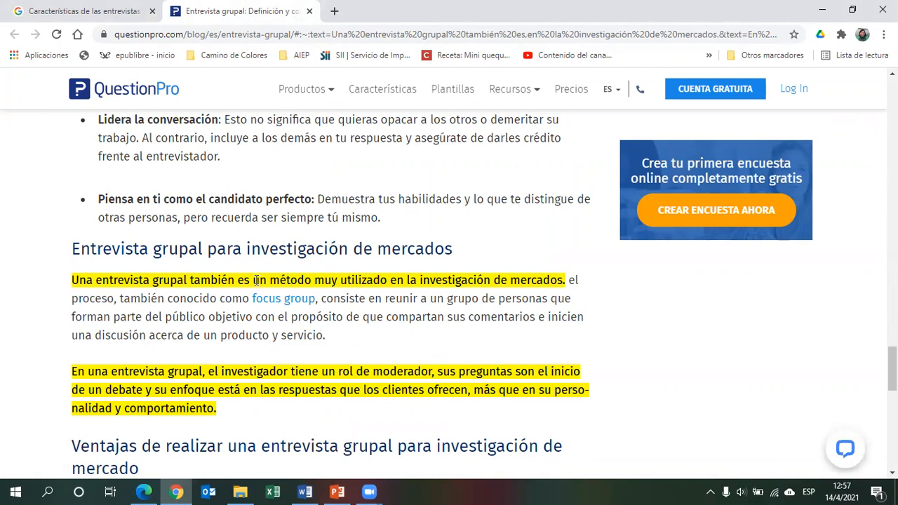
Replace the group interview's first advantage with "El método más utilizado en las entrevistas de mercado." based on the QuestionPro article.
{"action": "left_click_drag", "start_coordinate": [229, 280], "coordinate": [531, 280]}
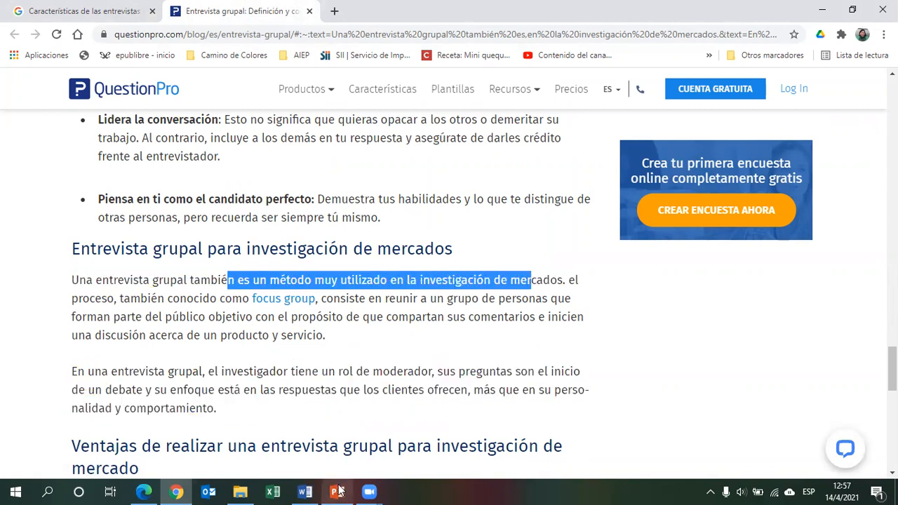
{"action": "left_click", "coordinate": [305, 492]}
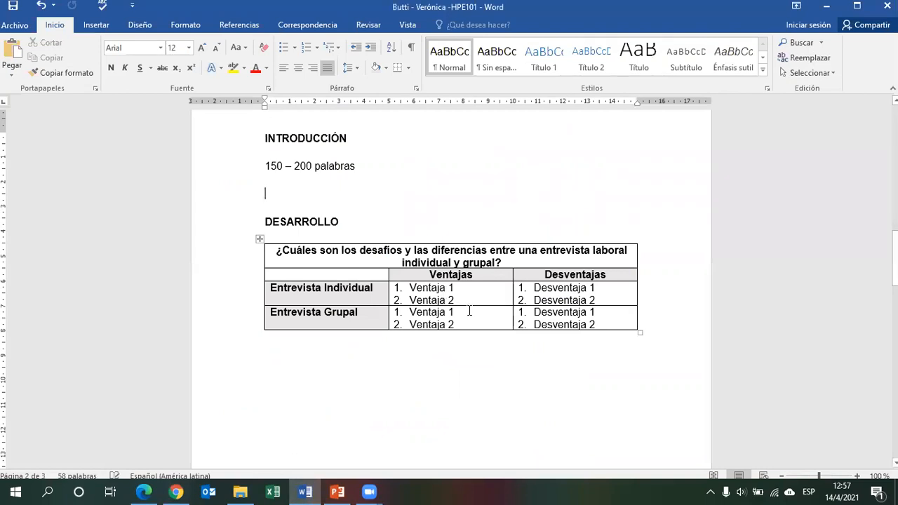
{"action": "triple_click", "coordinate": [414, 313]}
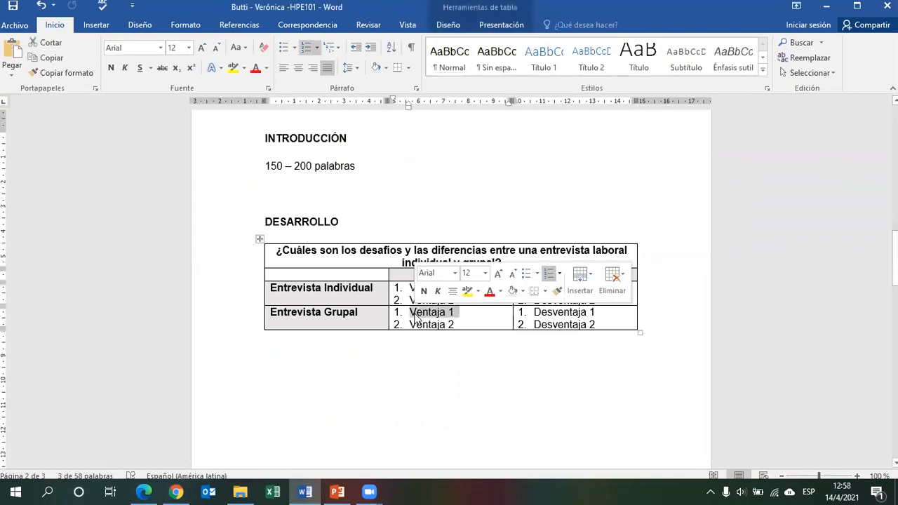
{"action": "key", "text": "alt+Tab"}
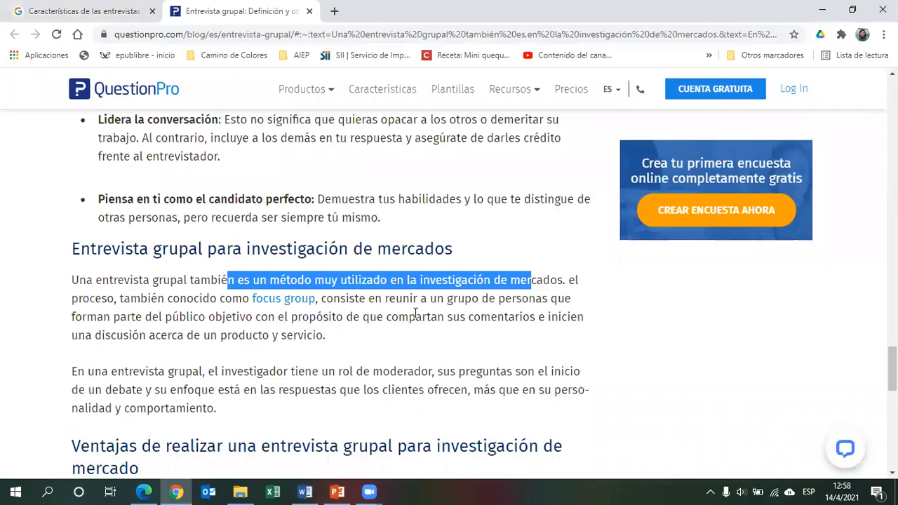
{"action": "key", "text": "alt+Tab"}
{"action": "type", "text": "El"}
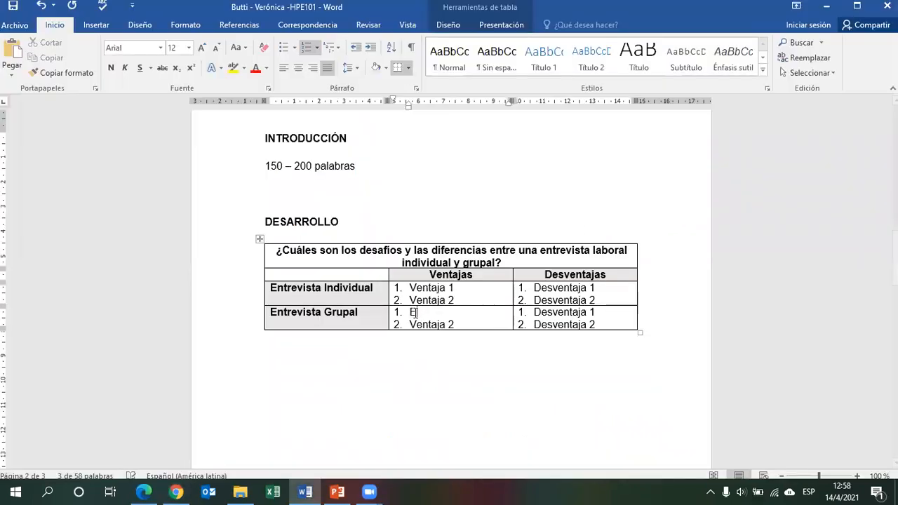
{"action": "type", "text": " método m"}
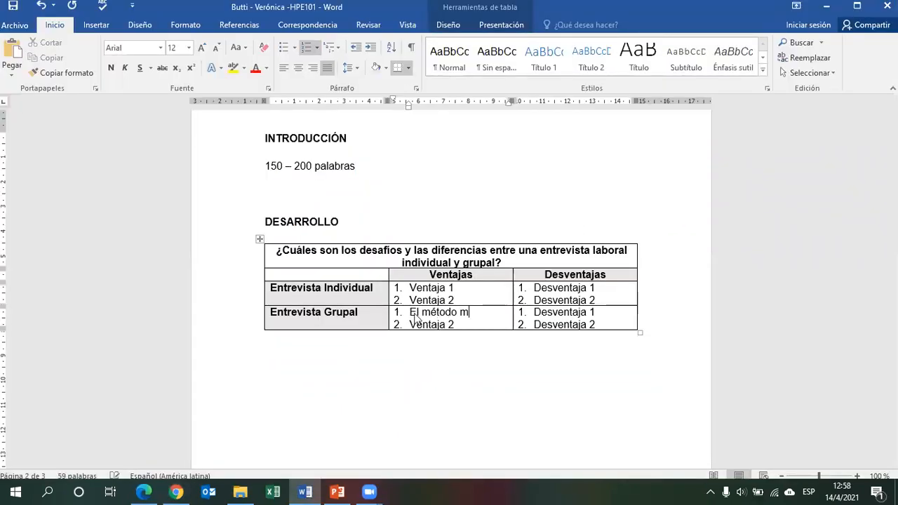
{"action": "type", "text": "ás utilizado"}
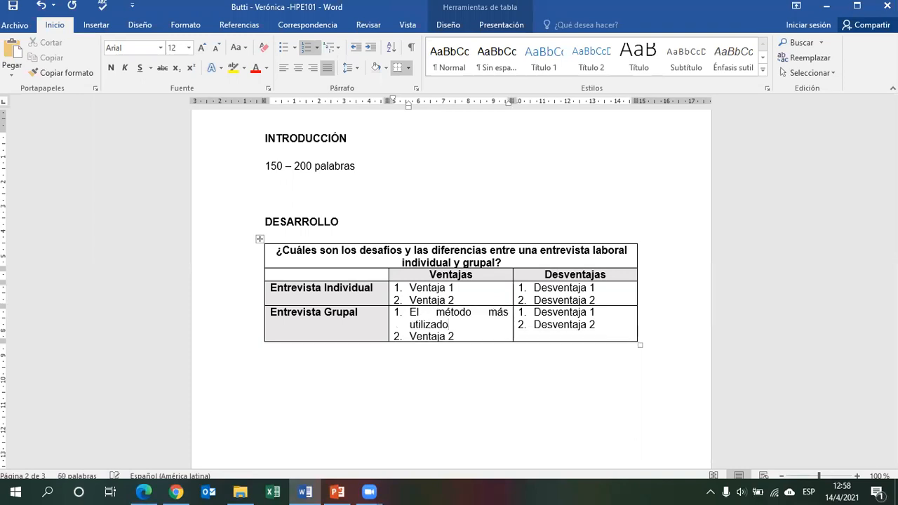
{"action": "type", "text": " en las entrev"}
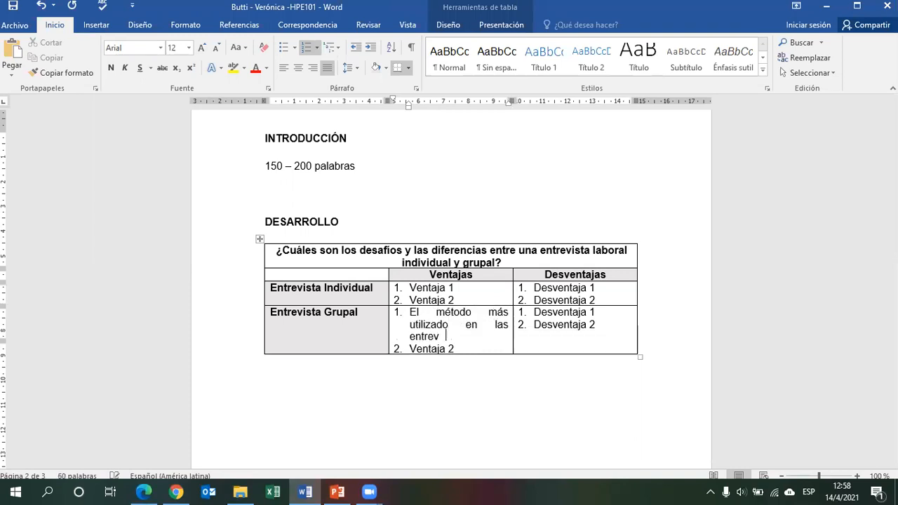
{"action": "type", "text": "istas de mercado."}
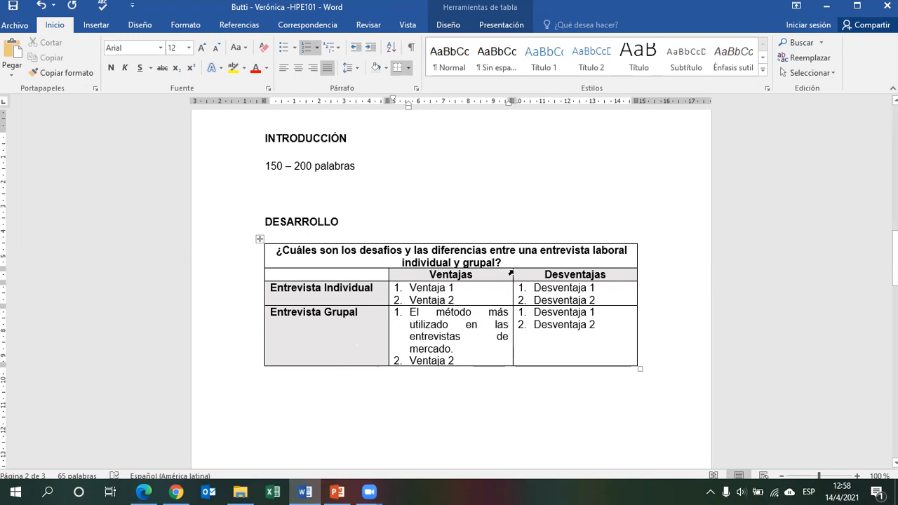
Review the document and the assignment PDF's instructions on the table design and the closing summary.
{"action": "left_click", "coordinate": [431, 399]}
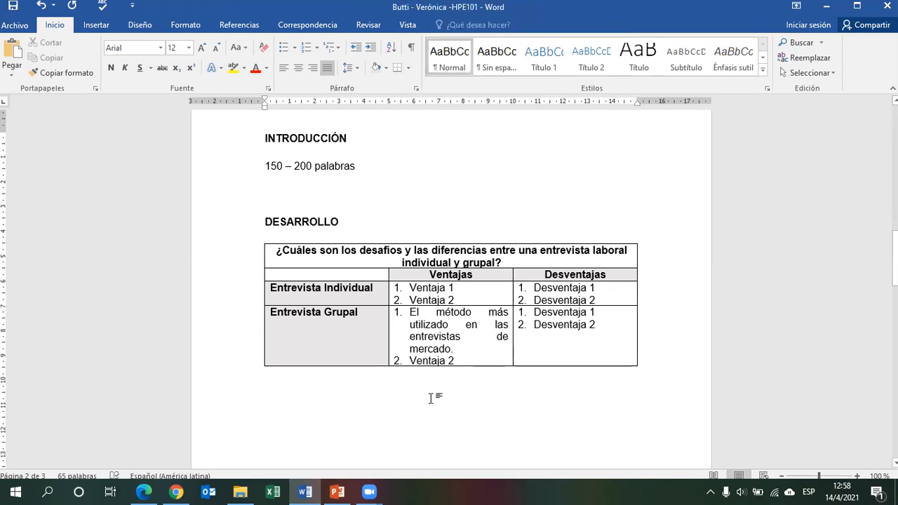
{"action": "left_click_drag", "start_coordinate": [895, 260], "coordinate": [895, 144]}
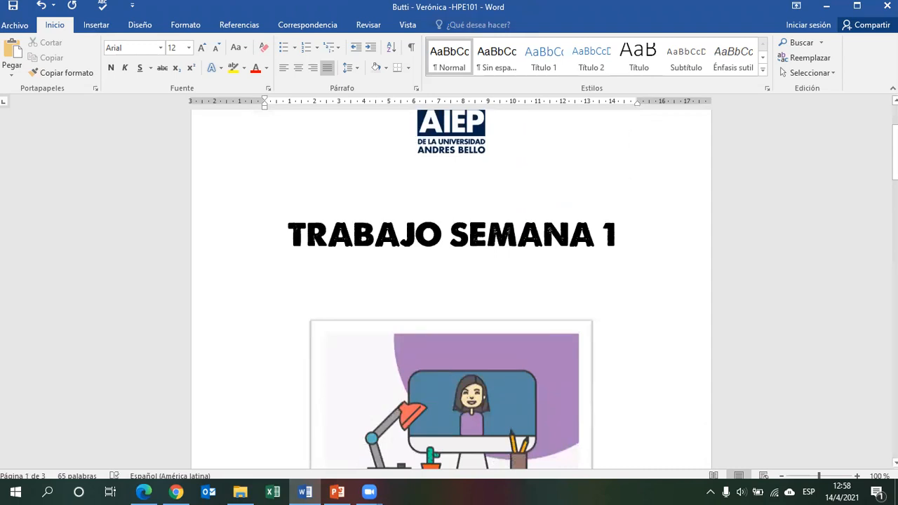
{"action": "left_click_drag", "start_coordinate": [895, 150], "coordinate": [895, 264]}
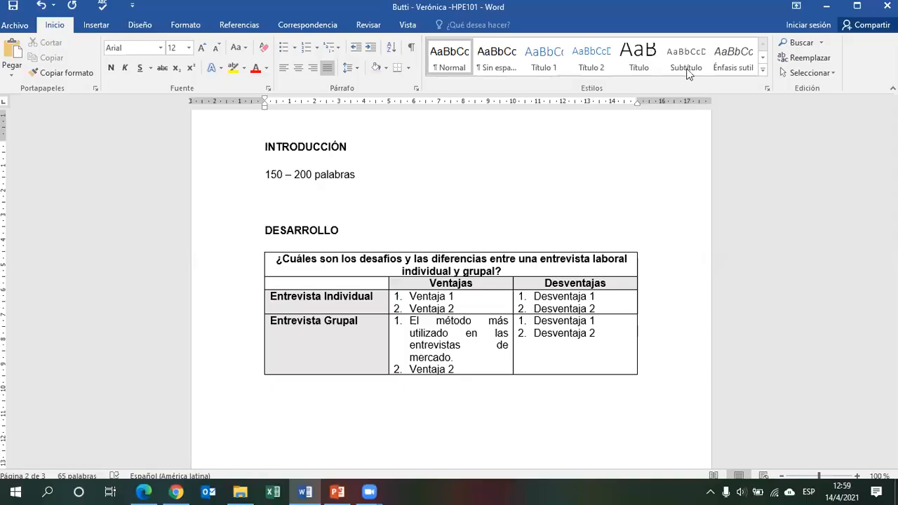
{"action": "left_click_drag", "start_coordinate": [895, 247], "coordinate": [894, 219]}
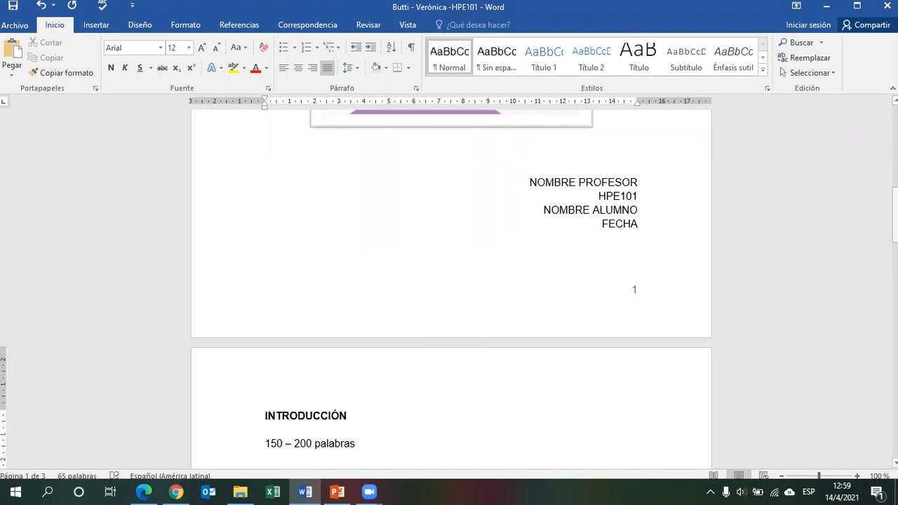
{"action": "left_click_drag", "start_coordinate": [895, 226], "coordinate": [894, 256]}
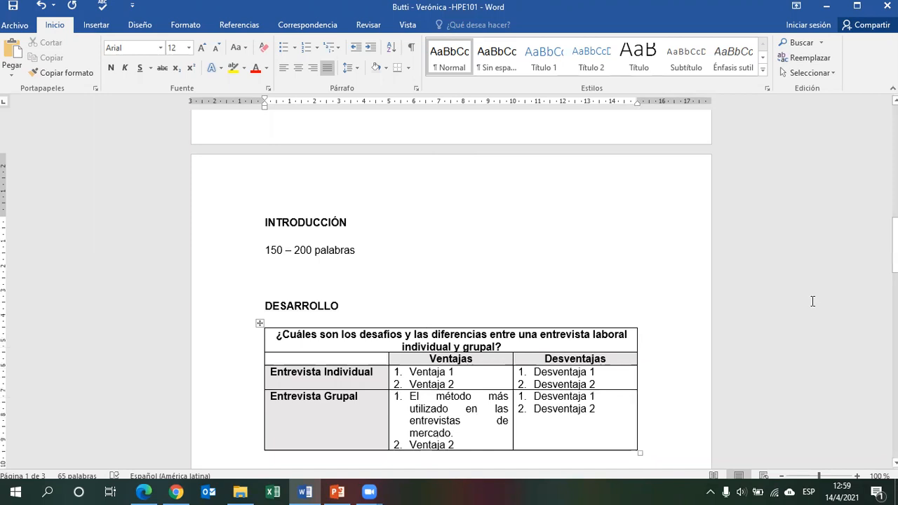
{"action": "left_click_drag", "start_coordinate": [894, 242], "coordinate": [894, 281]}
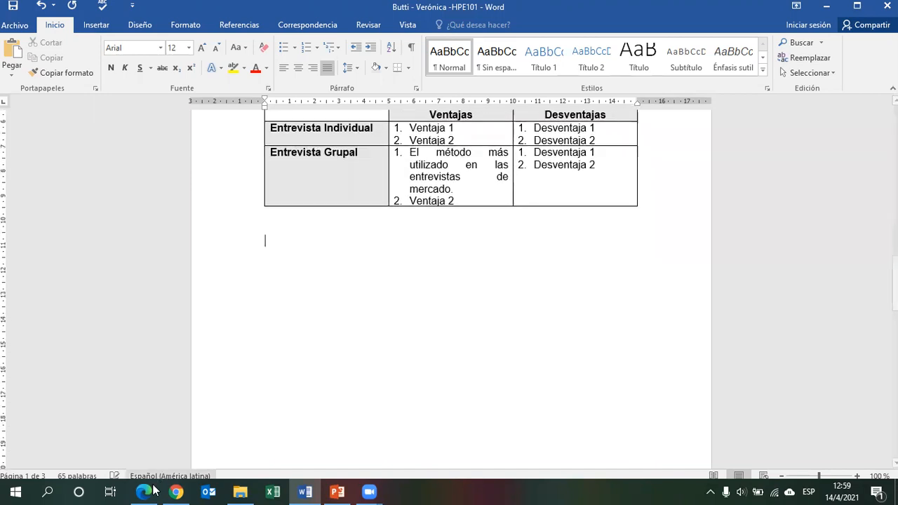
{"action": "left_click", "coordinate": [151, 490]}
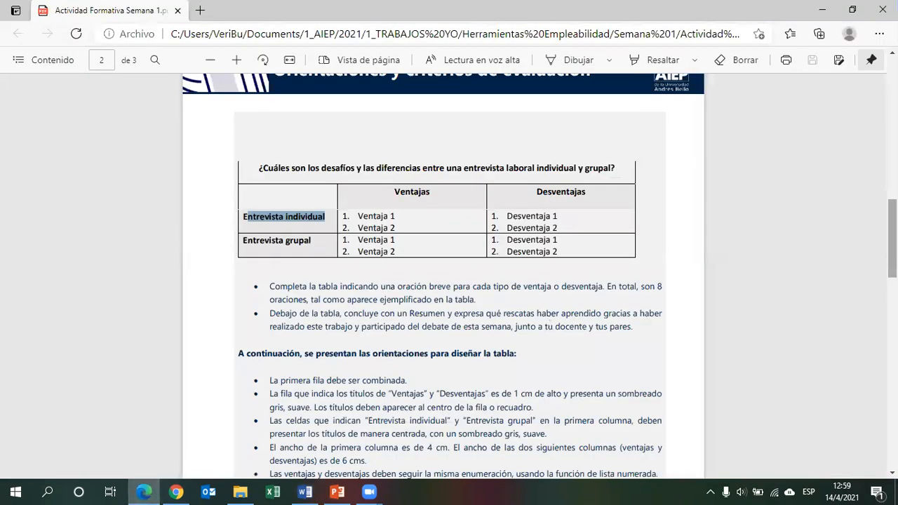
{"action": "scroll", "coordinate": [429, 373], "scroll_direction": "down", "scroll_amount": 1}
{"action": "scroll", "coordinate": [449, 281], "scroll_direction": "down", "scroll_amount": 1}
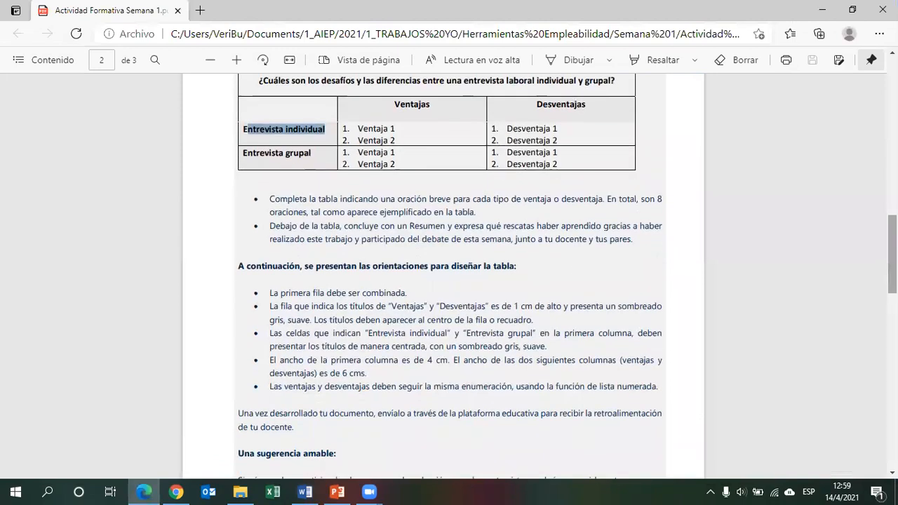
{"action": "left_click_drag", "start_coordinate": [265, 269], "coordinate": [451, 405]}
{"action": "left_click", "coordinate": [439, 373]}
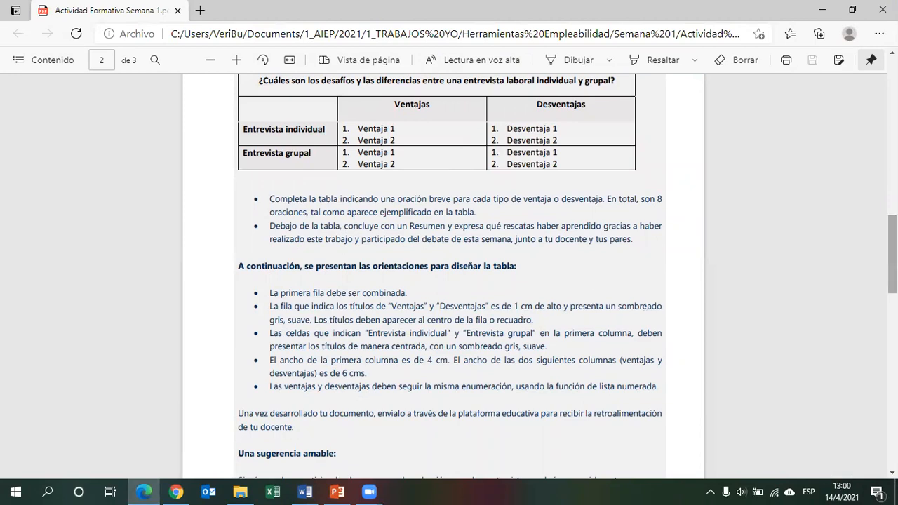
{"action": "scroll", "coordinate": [646, 306], "scroll_direction": "up", "scroll_amount": 2}
{"action": "scroll", "coordinate": [449, 274], "scroll_direction": "down", "scroll_amount": 2}
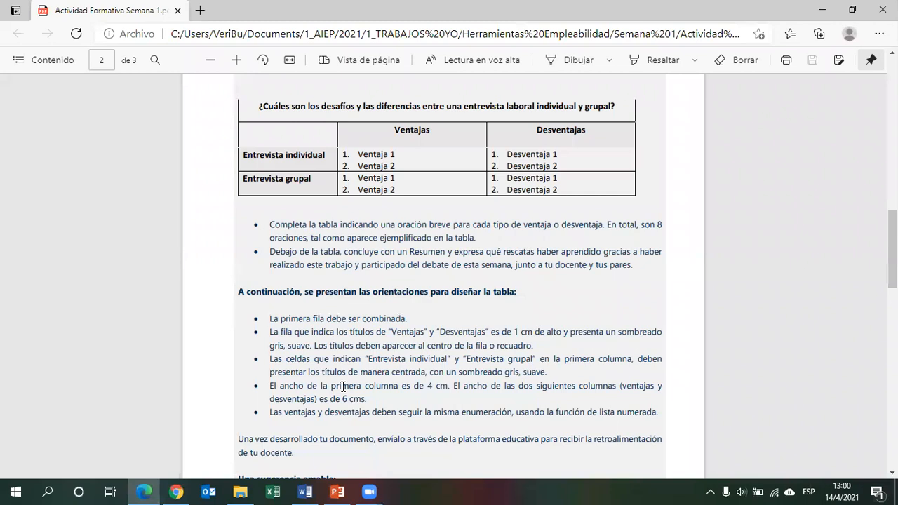
{"action": "left_click_drag", "start_coordinate": [343, 387], "coordinate": [472, 411]}
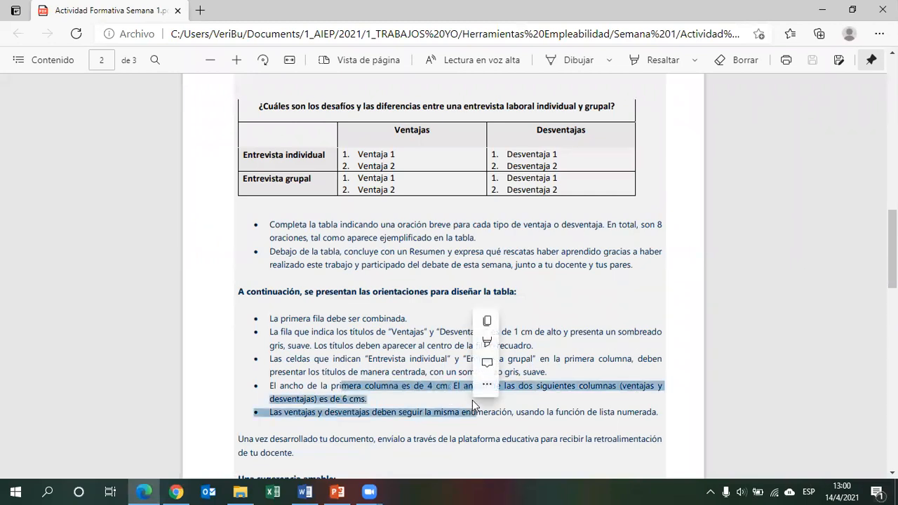
{"action": "left_click", "coordinate": [438, 397]}
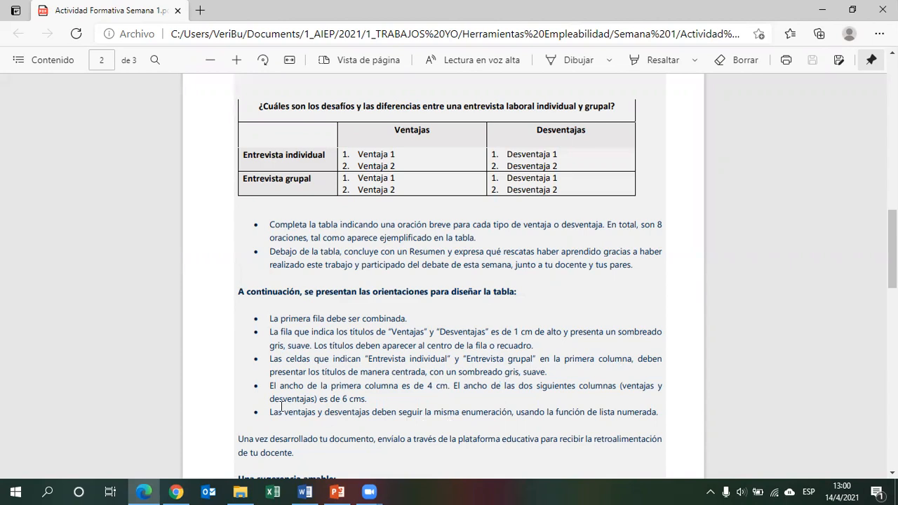
{"action": "left_click_drag", "start_coordinate": [283, 412], "coordinate": [486, 416]}
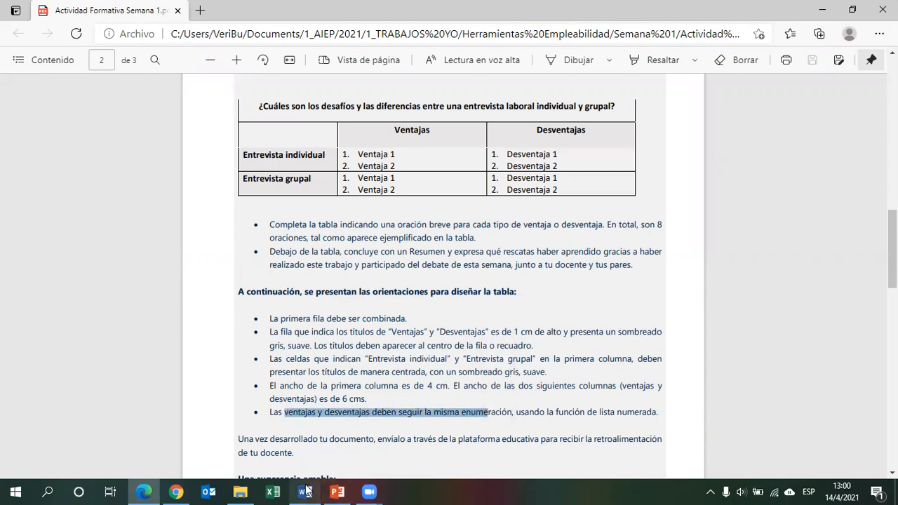
{"action": "left_click", "coordinate": [306, 491]}
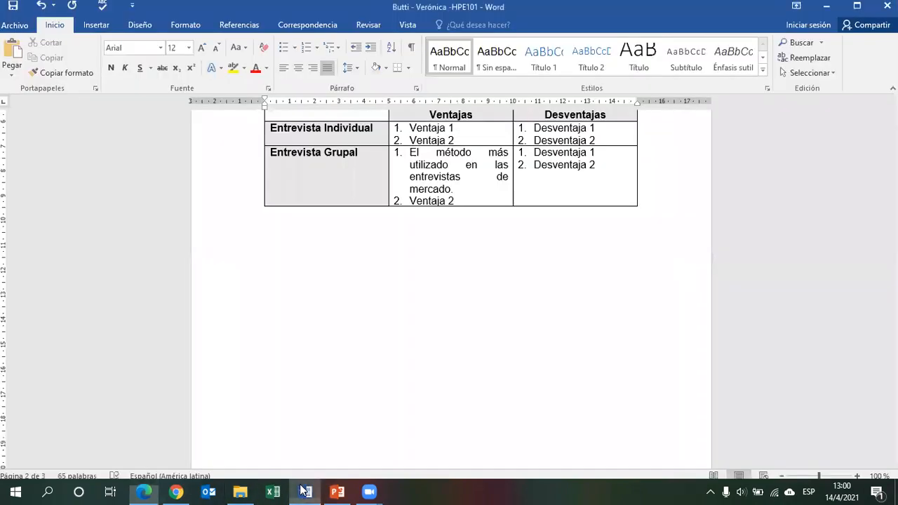
{"action": "left_click_drag", "start_coordinate": [895, 285], "coordinate": [895, 256]}
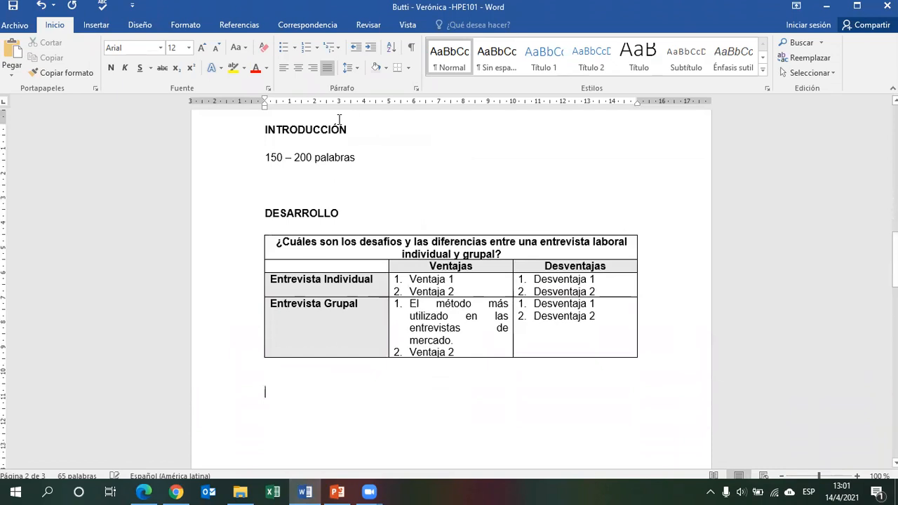
{"action": "left_click", "coordinate": [176, 491]}
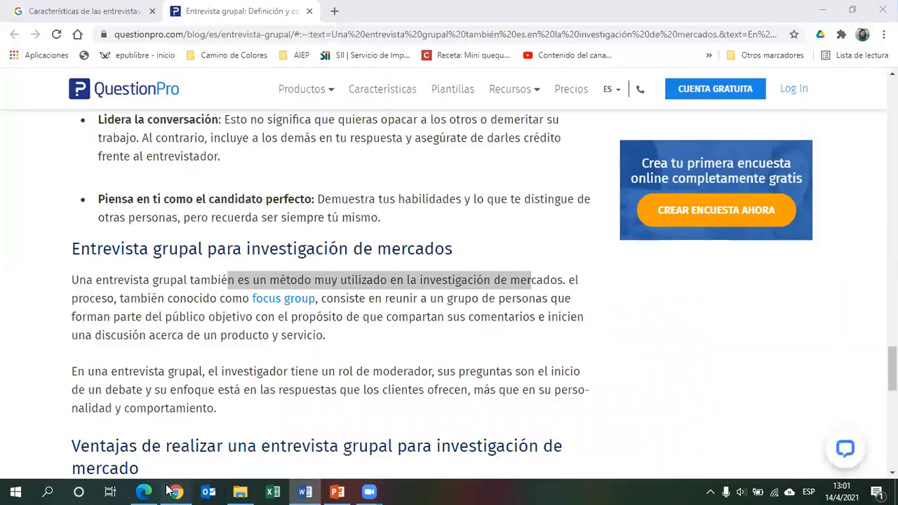
{"action": "left_click", "coordinate": [144, 491]}
{"action": "scroll", "coordinate": [891, 273], "scroll_direction": "down", "scroll_amount": 3}
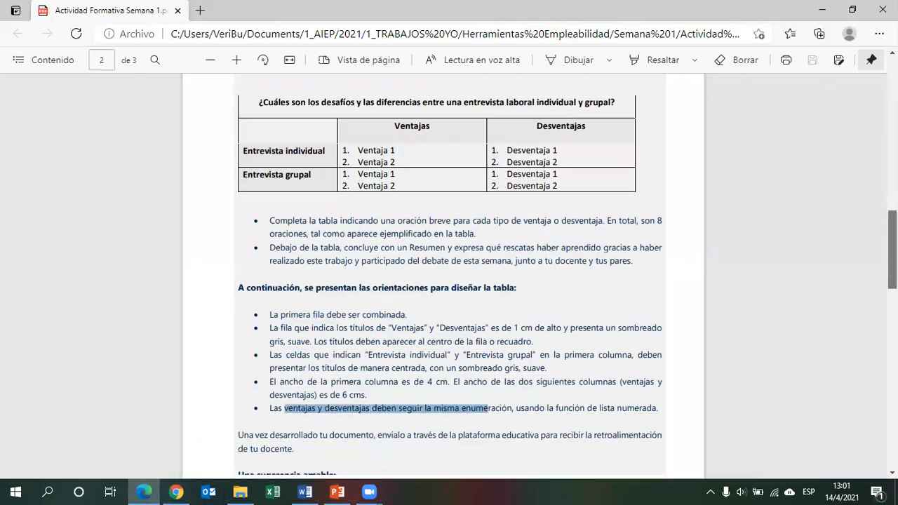
{"action": "scroll", "coordinate": [449, 273], "scroll_direction": "down", "scroll_amount": 1}
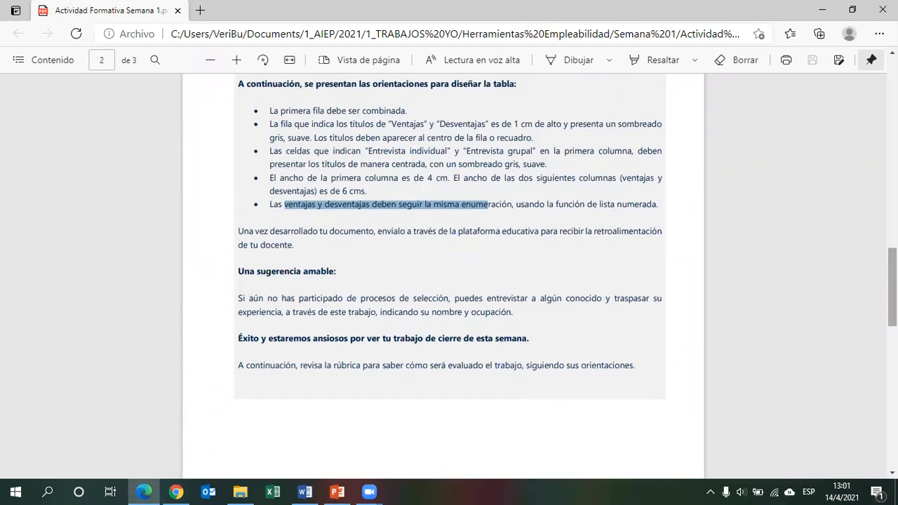
{"action": "scroll", "coordinate": [449, 274], "scroll_direction": "up", "scroll_amount": 3}
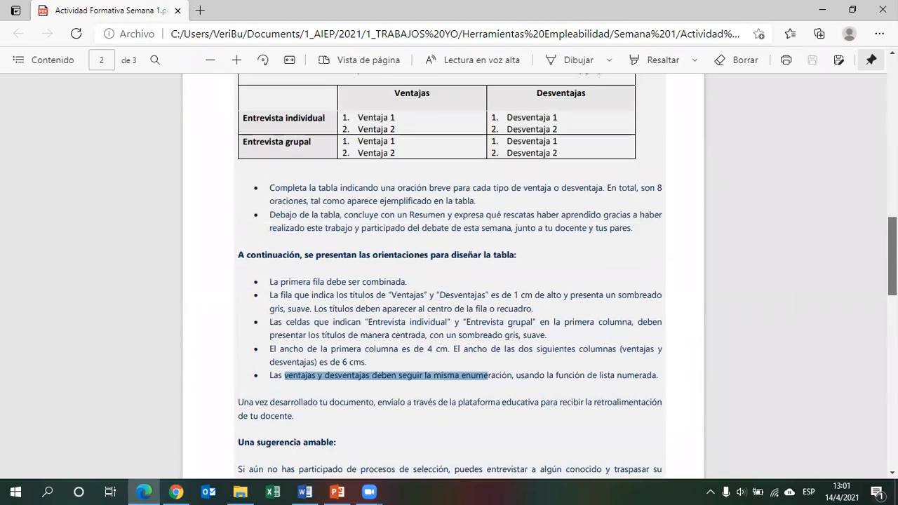
{"action": "left_click_drag", "start_coordinate": [893, 257], "coordinate": [893, 256]}
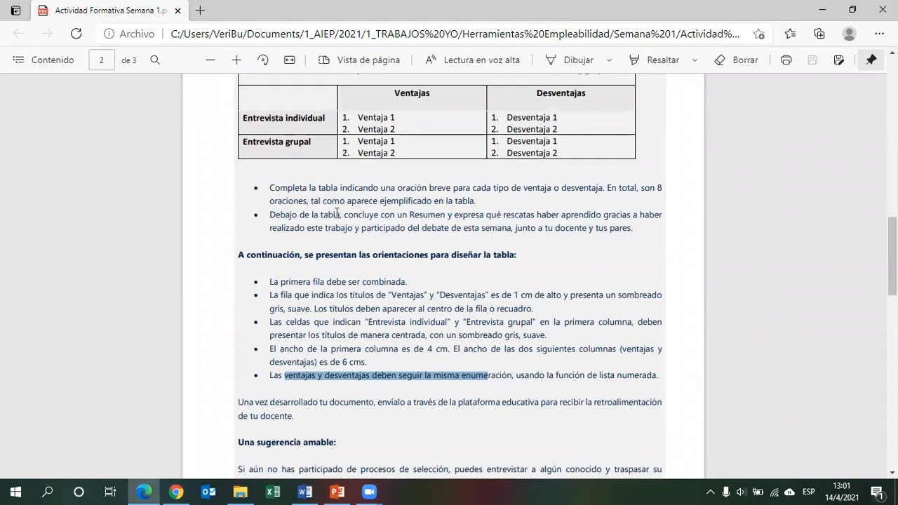
{"action": "left_click_drag", "start_coordinate": [270, 214], "coordinate": [595, 229]}
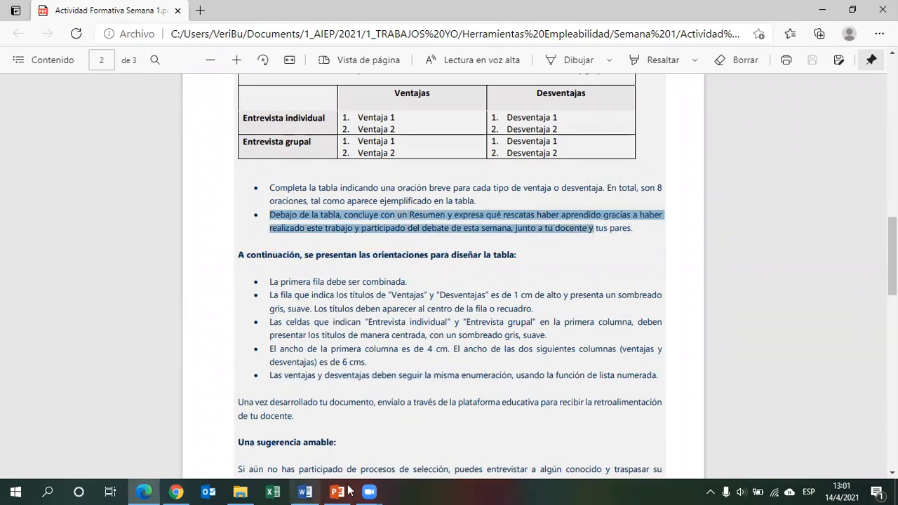
Add a bold RESUMEN heading below the table and place the cursor on the line beneath it.
{"action": "left_click", "coordinate": [317, 491]}
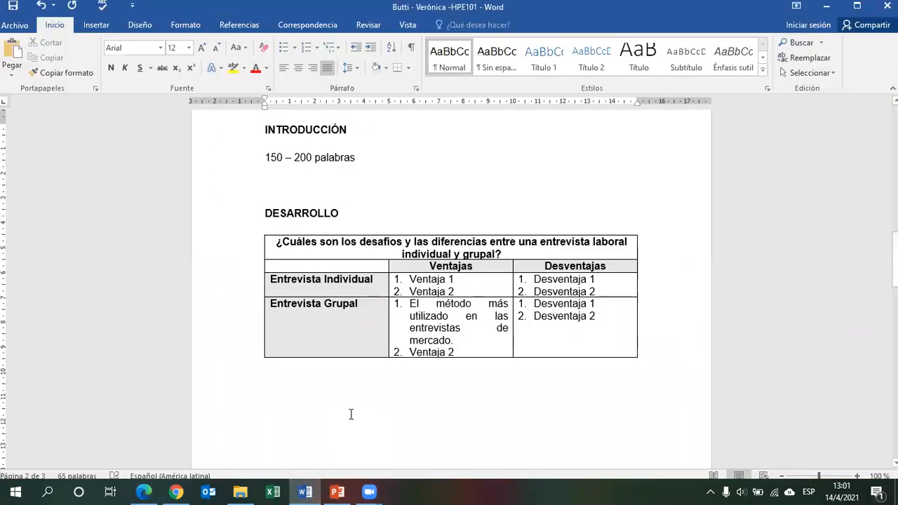
{"action": "type", "text": "RESUMEN"}
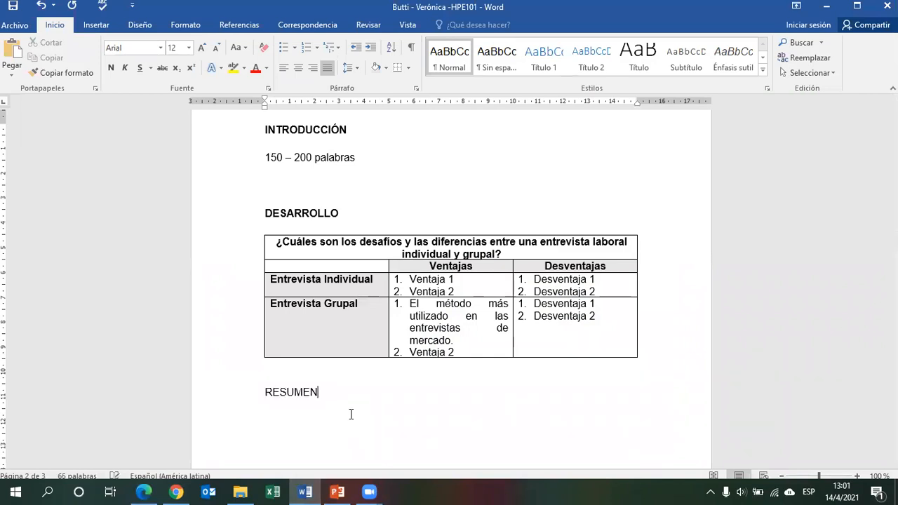
{"action": "left_click", "coordinate": [234, 394]}
{"action": "left_click", "coordinate": [111, 67]}
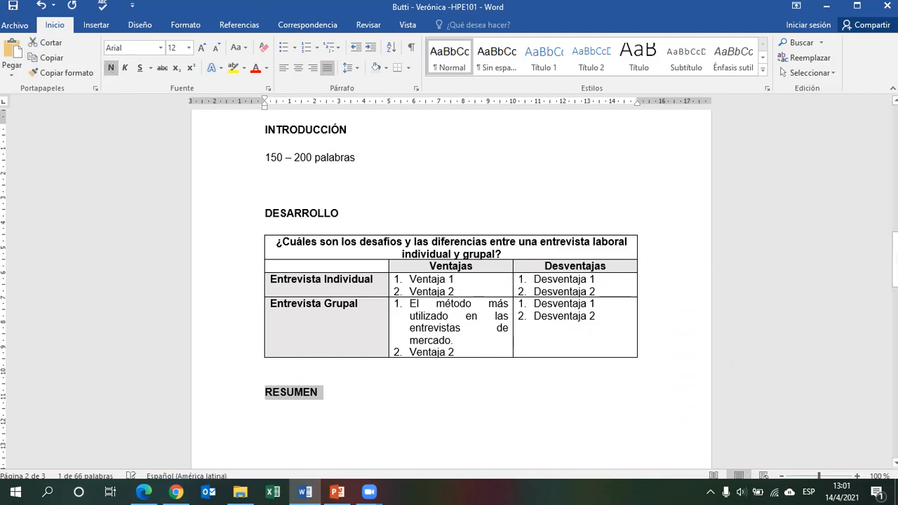
{"action": "left_click_drag", "start_coordinate": [894, 260], "coordinate": [894, 294]}
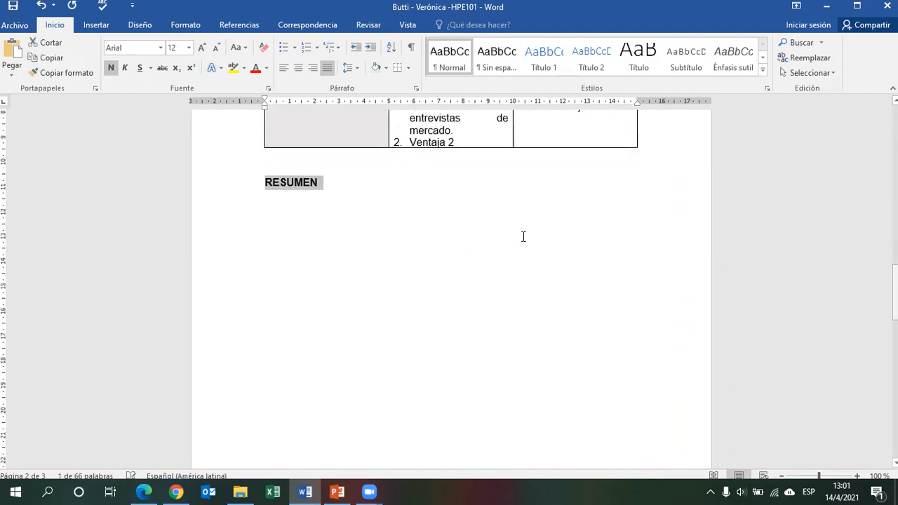
{"action": "left_click", "coordinate": [304, 206]}
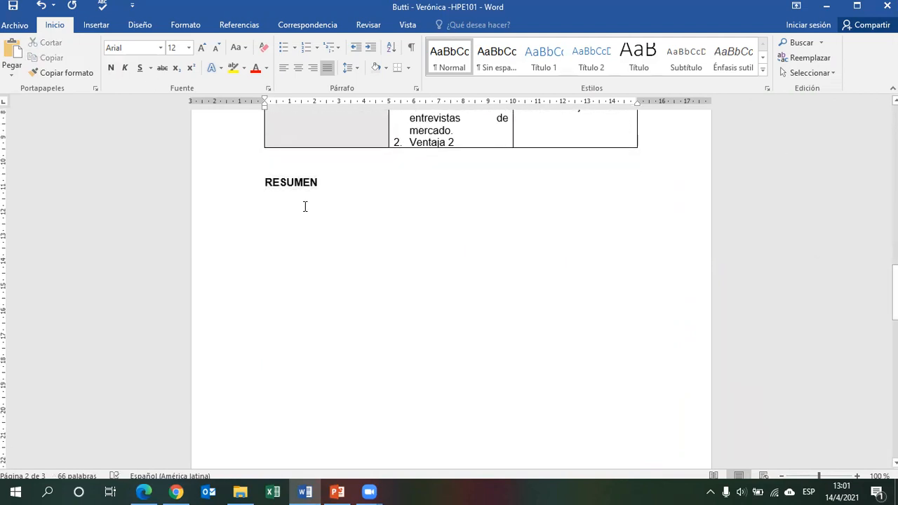
Review the assignment PDF's instruction on concluding with a summary below the table, after glancing at the group interview article.
{"action": "left_click", "coordinate": [178, 491]}
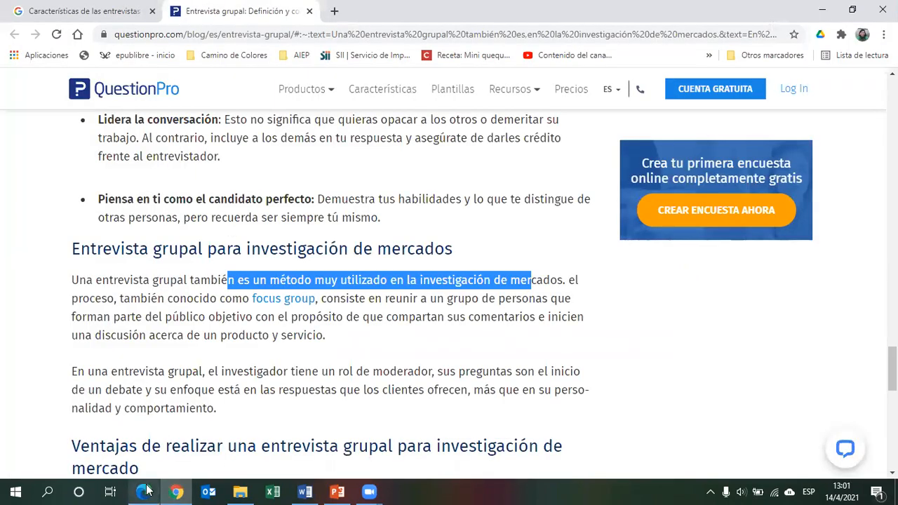
{"action": "left_click", "coordinate": [145, 491]}
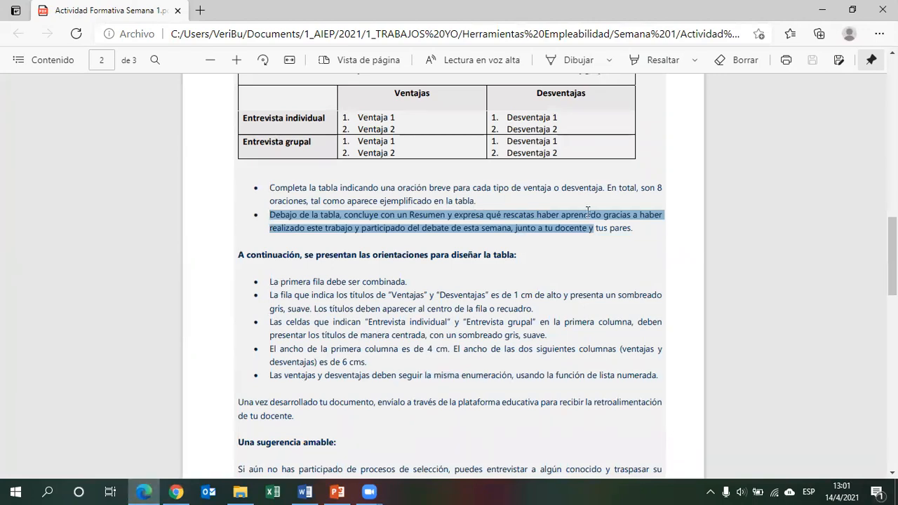
{"action": "left_click", "coordinate": [345, 229]}
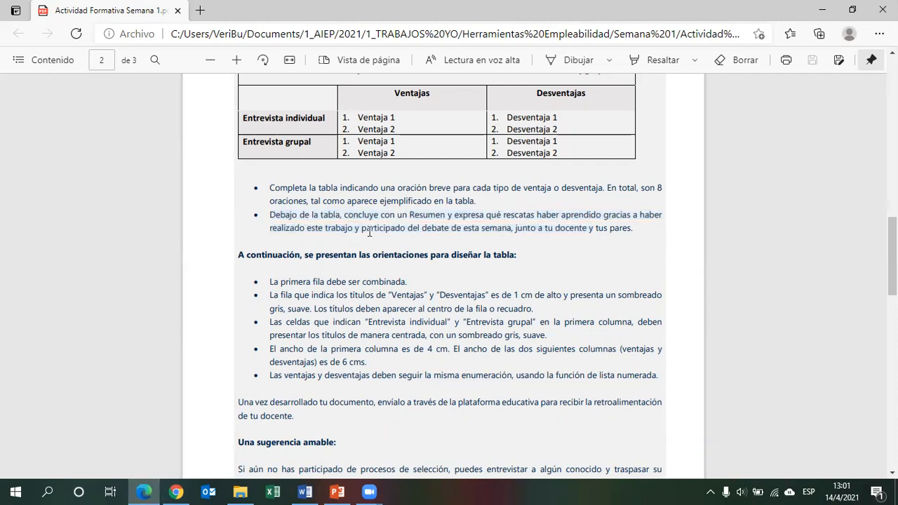
{"action": "left_click_drag", "start_coordinate": [360, 230], "coordinate": [630, 231]}
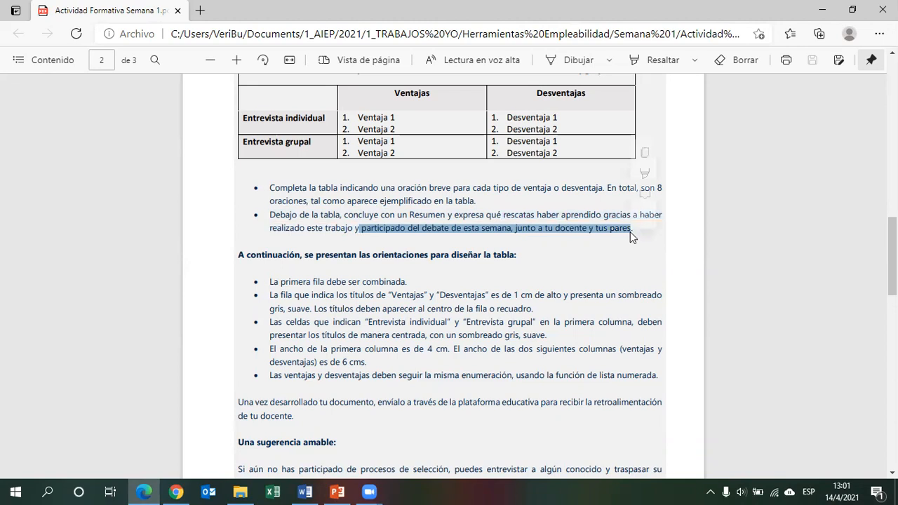
{"action": "left_click", "coordinate": [650, 247]}
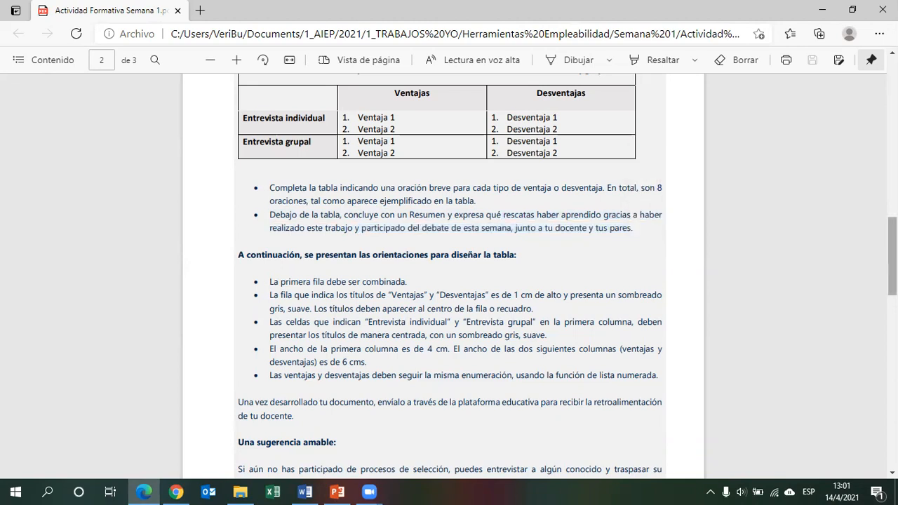
{"action": "scroll", "coordinate": [391, 463], "scroll_direction": "down", "scroll_amount": 5}
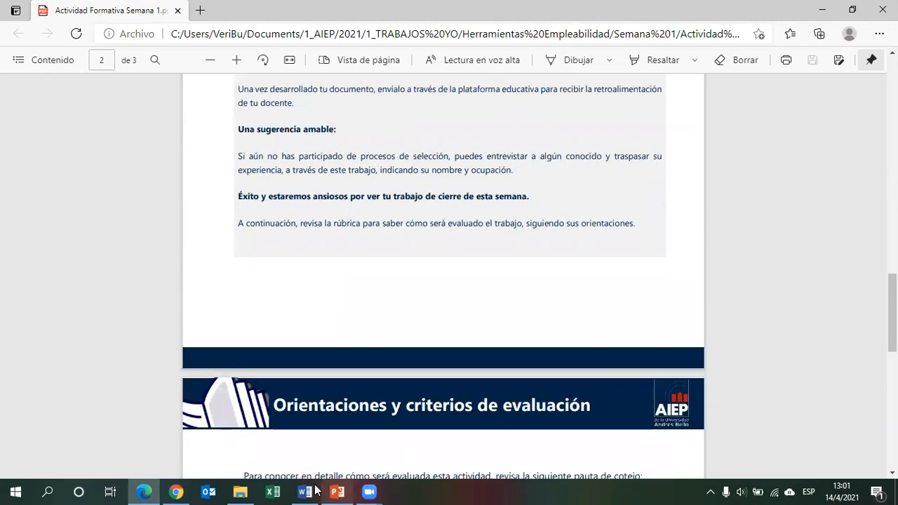
Step through the course presentation's slides on the assignment instructions and online submission in slide show.
{"action": "left_click", "coordinate": [337, 491]}
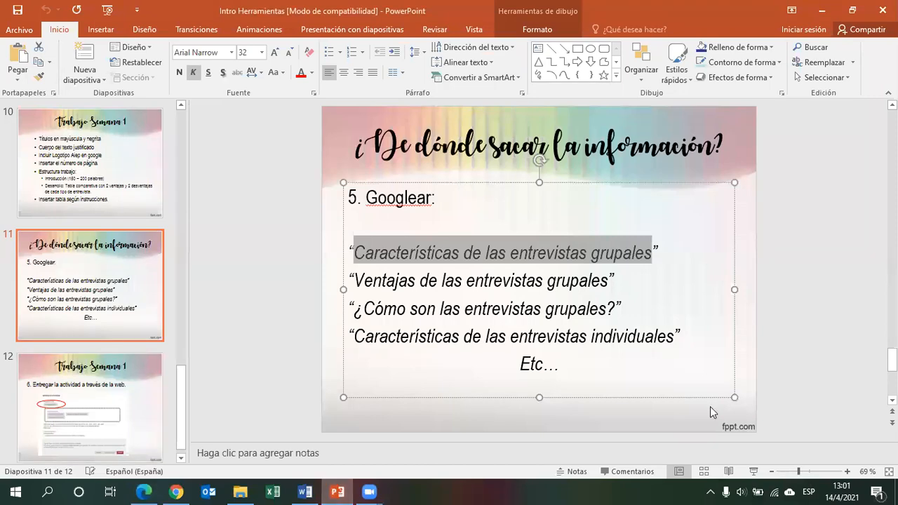
{"action": "left_click", "coordinate": [753, 471]}
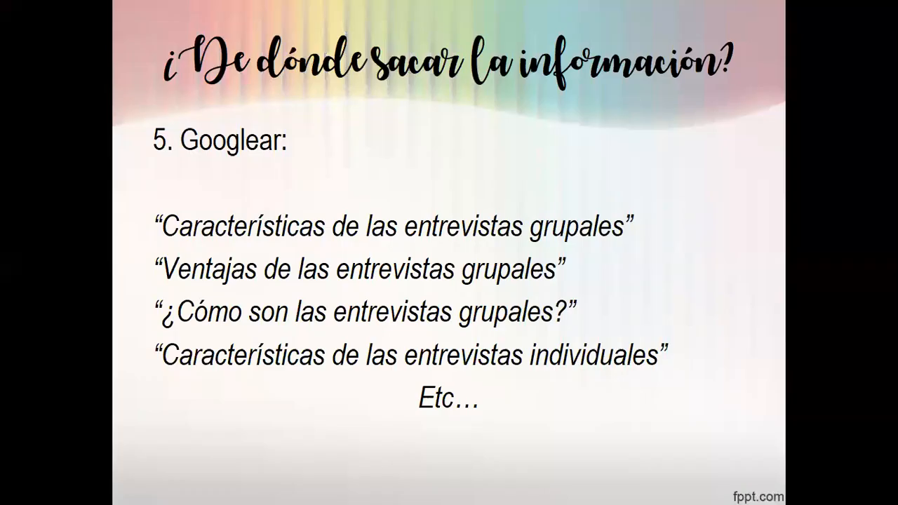
{"action": "key", "text": "Right"}
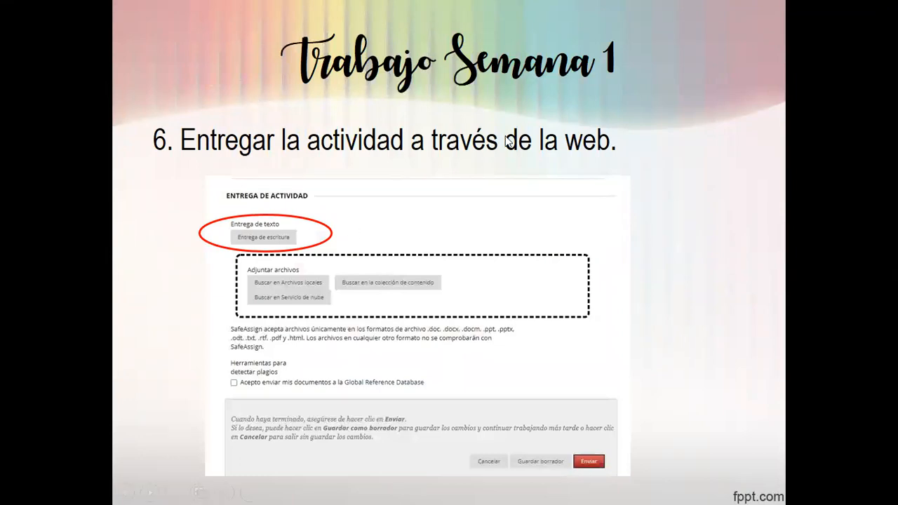
{"action": "key", "text": "Left"}
{"action": "key", "text": "Left"}
{"action": "key", "text": "Left"}
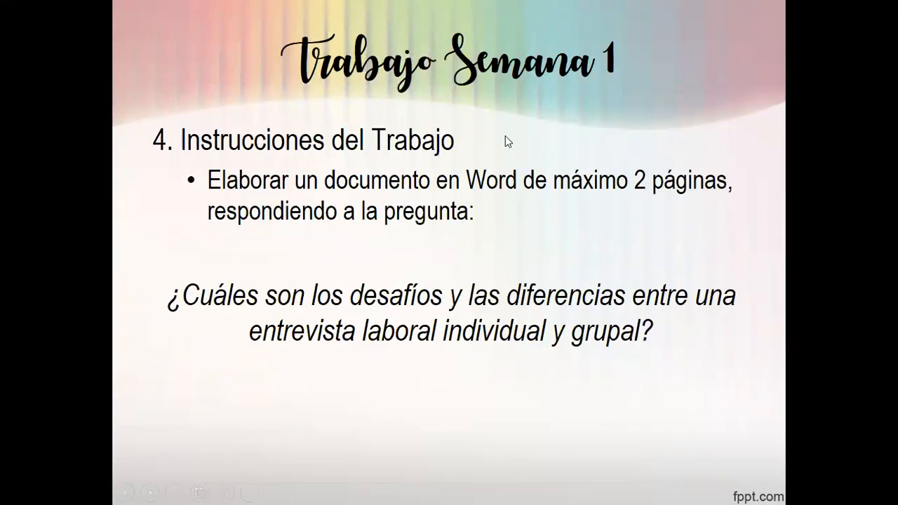
{"action": "key", "text": "Left"}
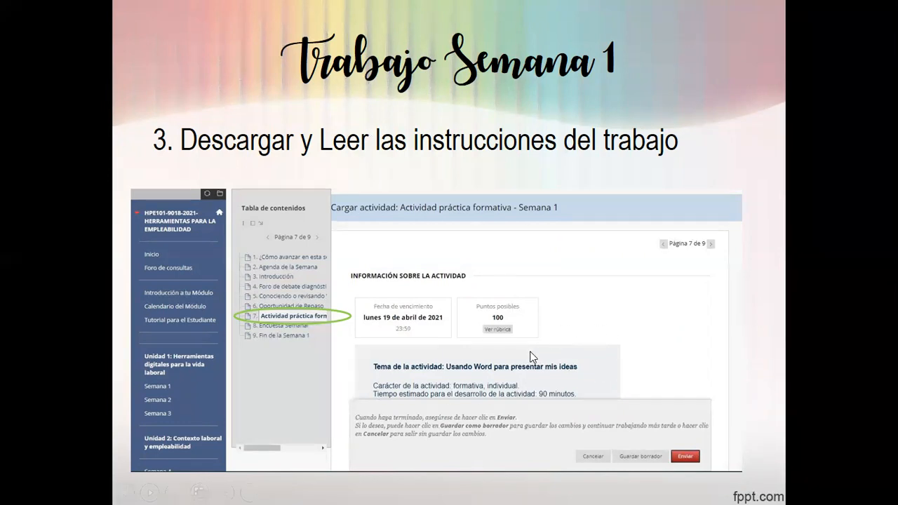
{"action": "key", "text": "Right"}
{"action": "key", "text": "Right"}
{"action": "key", "text": "Right"}
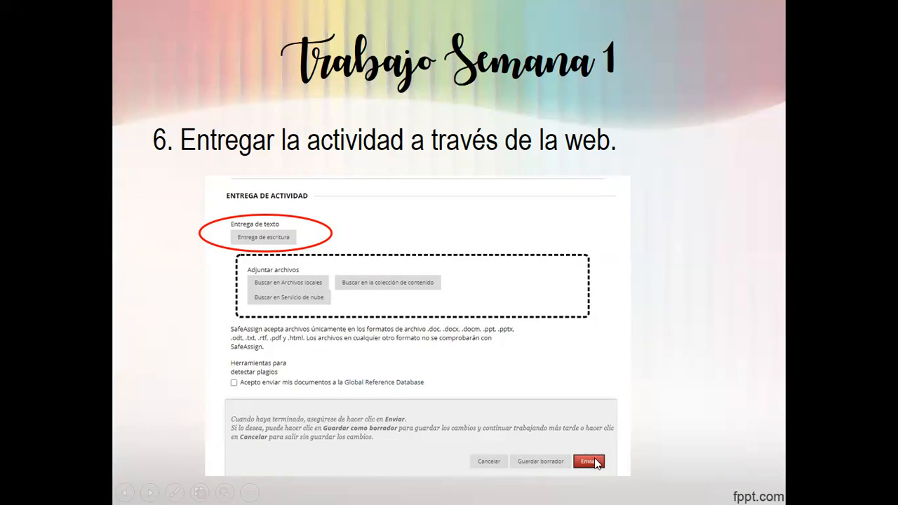
{"action": "left_click", "coordinate": [635, 354]}
{"action": "left_click", "coordinate": [634, 353]}
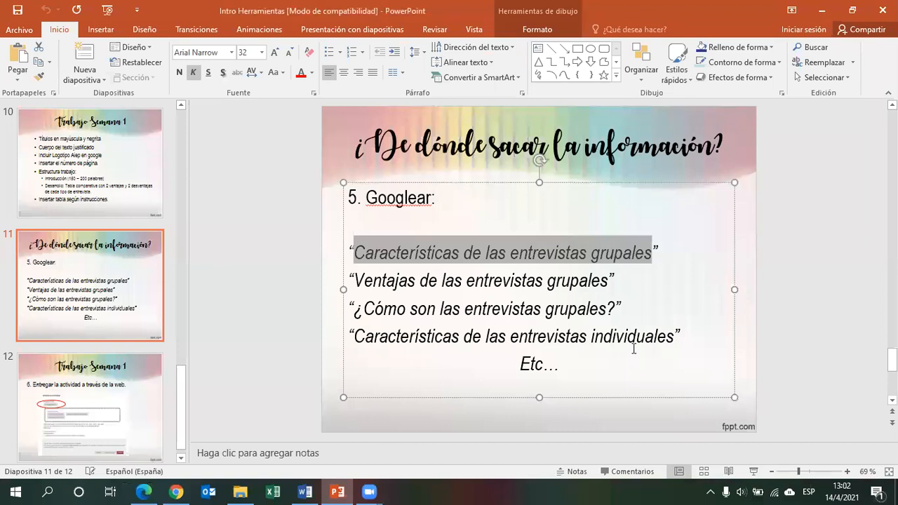
Start the slide show from the presentation's first slide.
{"action": "left_click_drag", "start_coordinate": [892, 360], "coordinate": [892, 382]}
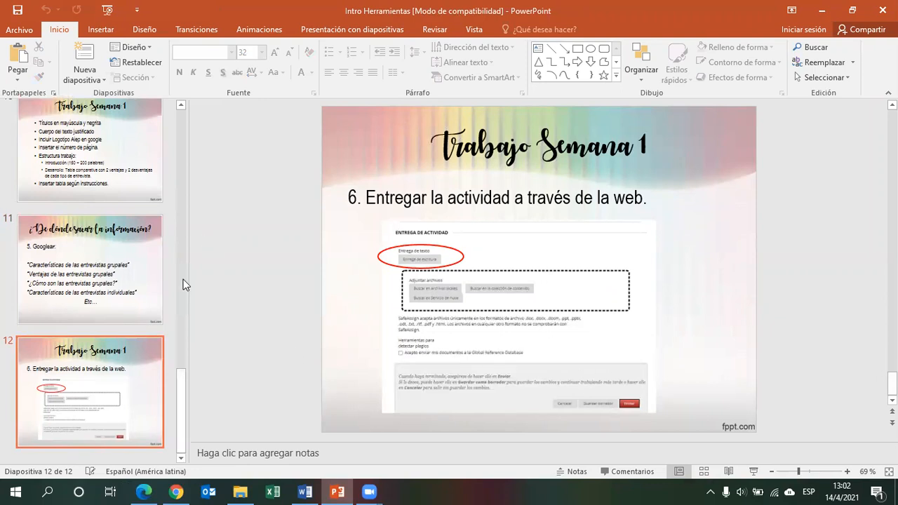
{"action": "left_click_drag", "start_coordinate": [182, 388], "coordinate": [179, 98]}
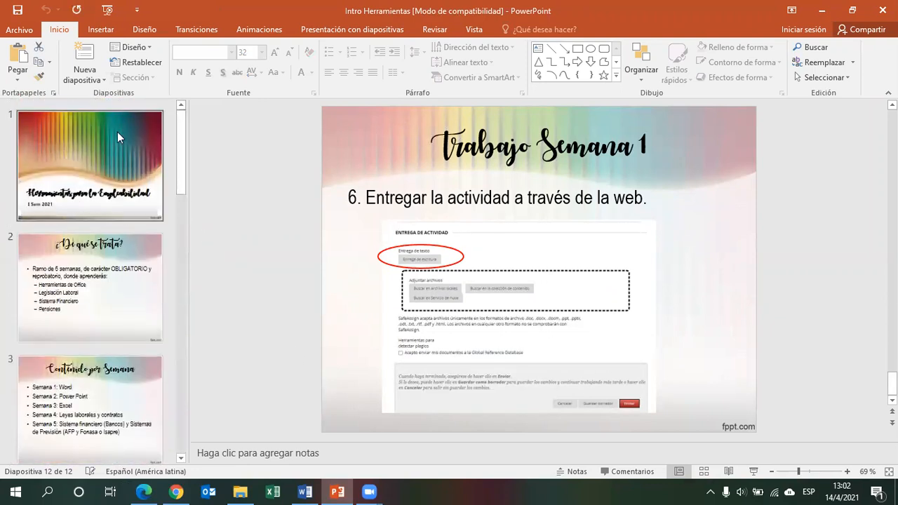
{"action": "left_click", "coordinate": [118, 137]}
{"action": "left_click", "coordinate": [749, 471]}
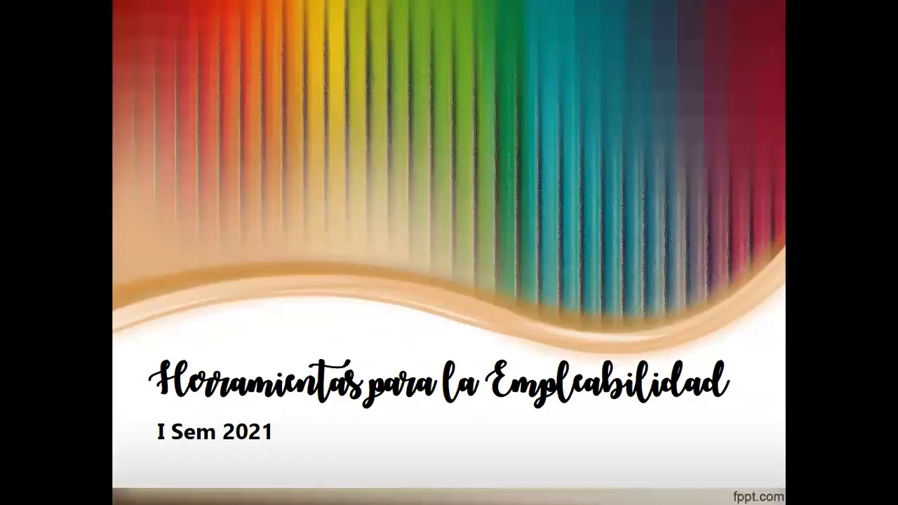